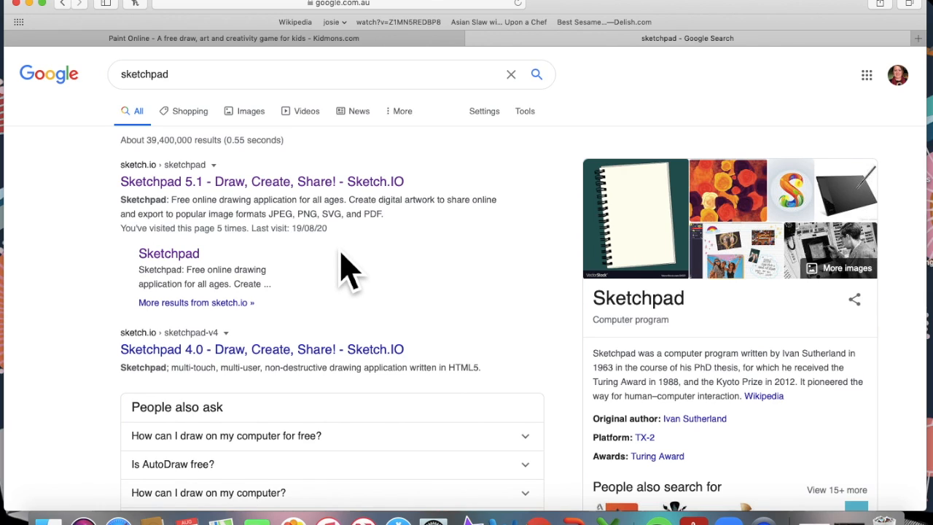
Step: Open Sketchpad 5.1 from the search results and create a new blank document at 801 × 497 px
left_click(306, 204)
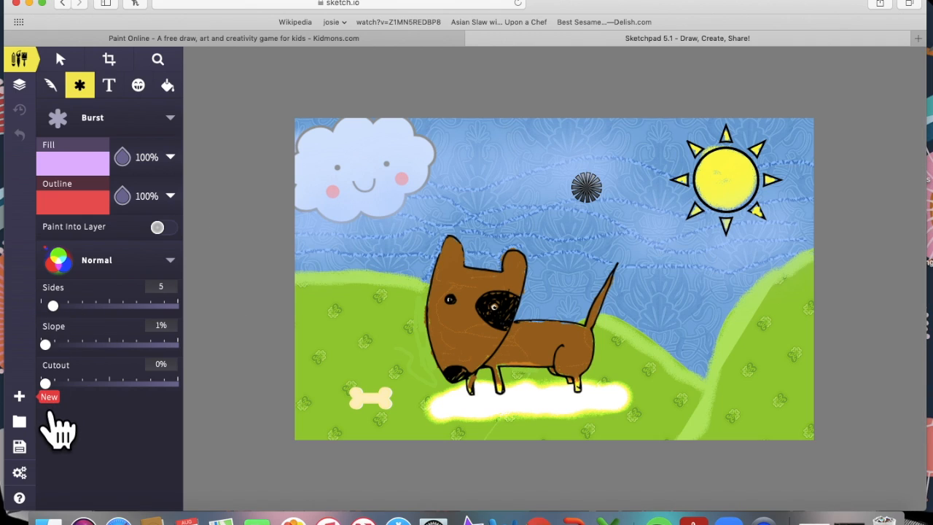
scroll(224, 330, "down", 2)
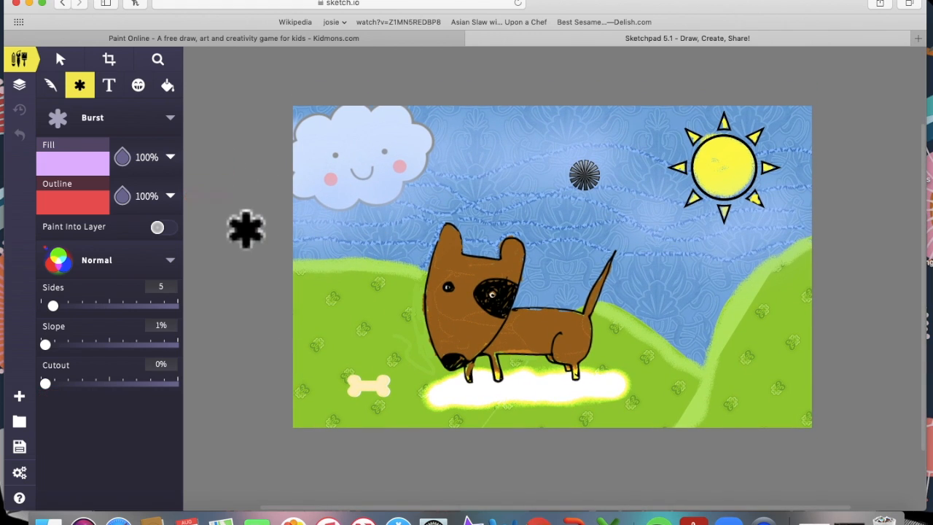
left_click(43, 412)
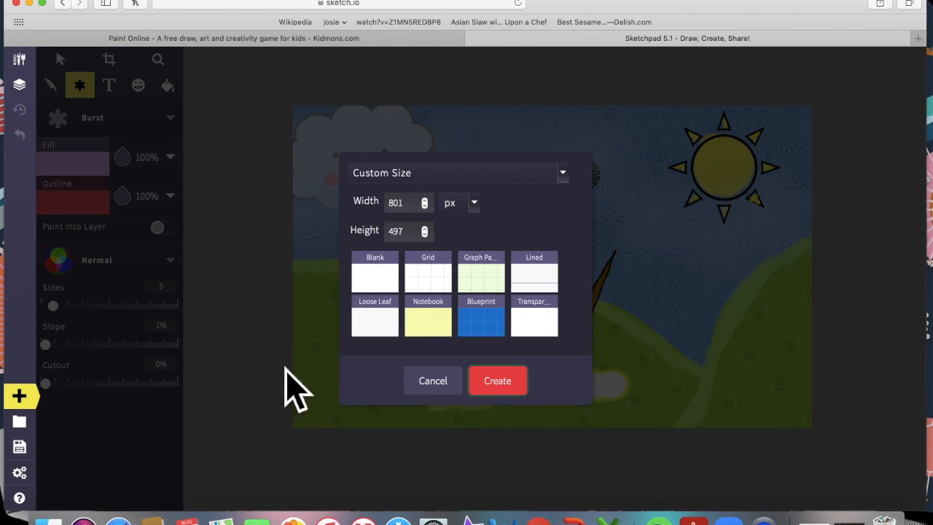
left_click(393, 286)
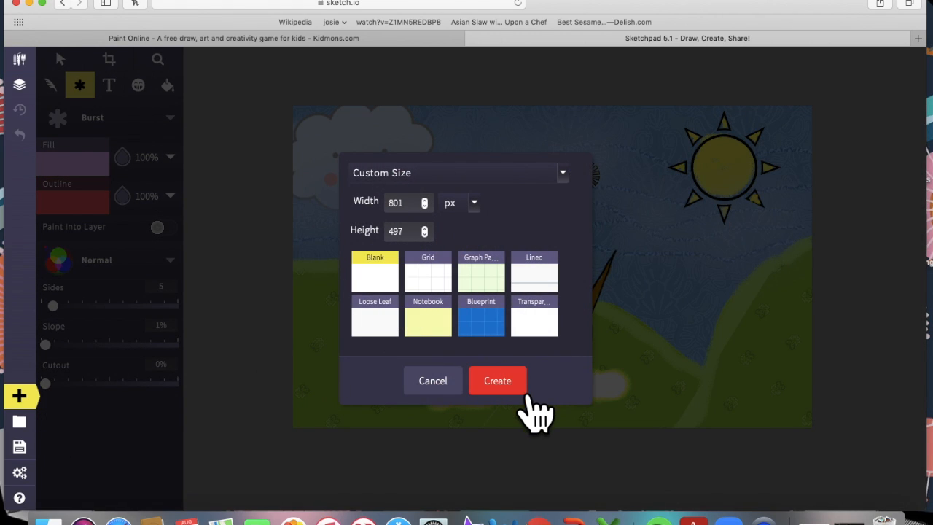
left_click(523, 389)
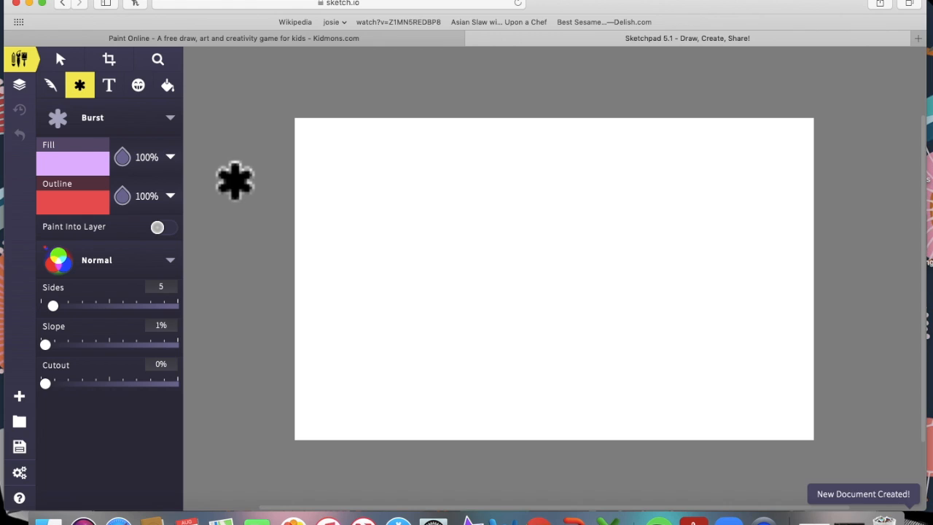
left_click(136, 76)
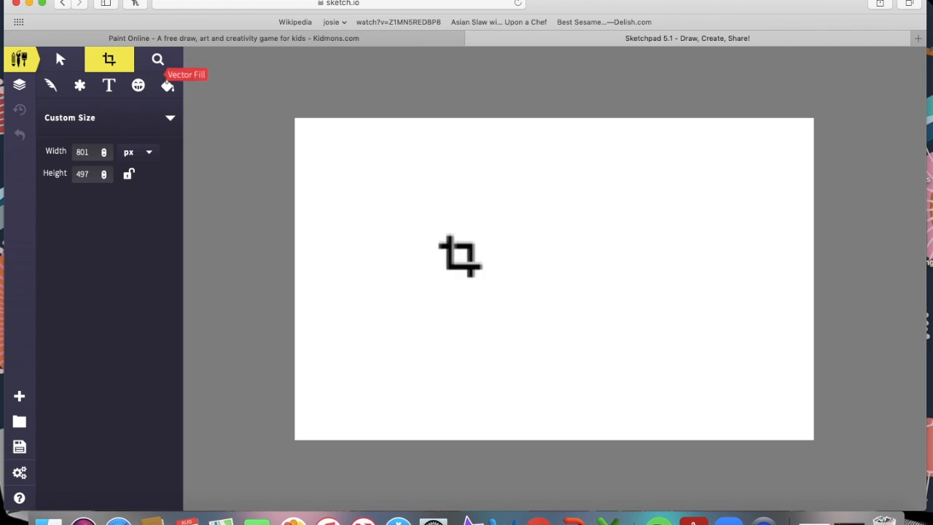
left_click_drag(697, 363, 686, 350)
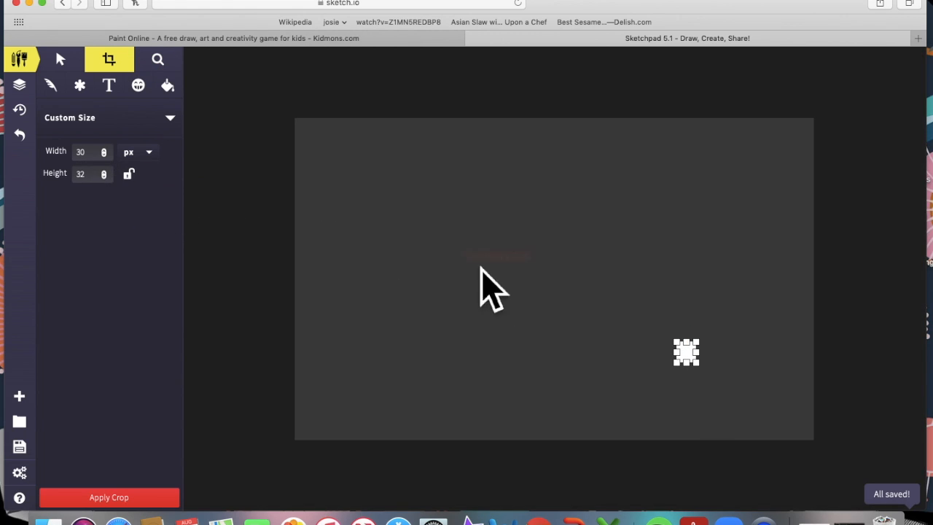
left_click_drag(686, 353, 863, 477)
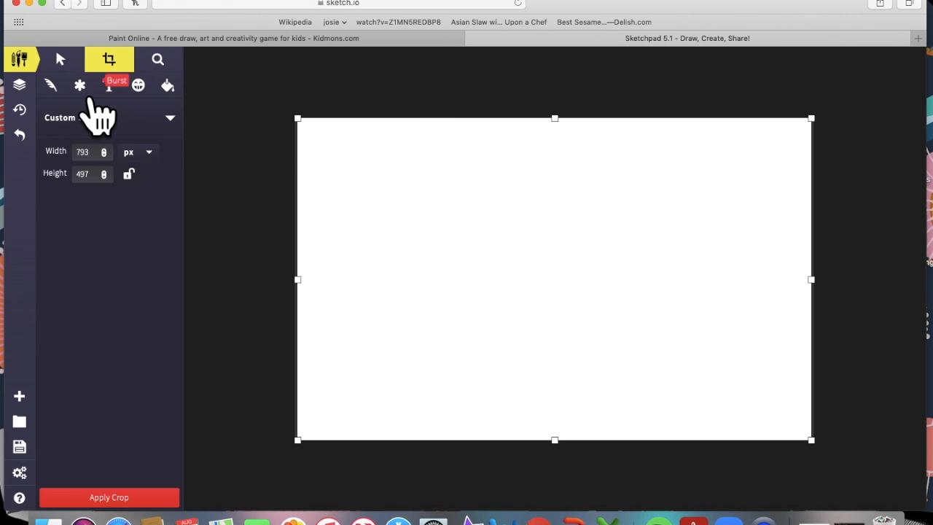
Step: Choose the Mirror Brush and set its size to 1 px and its sides to 6, with mirroring on
left_click(52, 86)
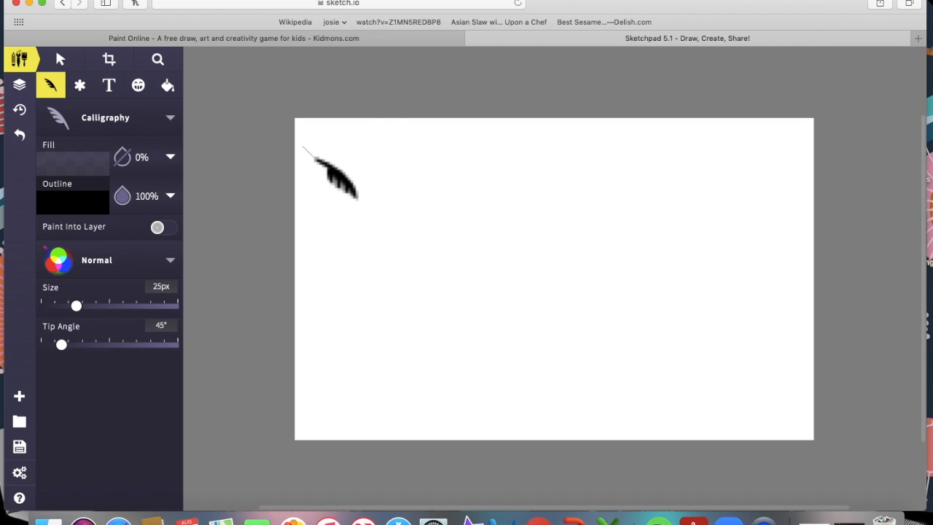
left_click(128, 136)
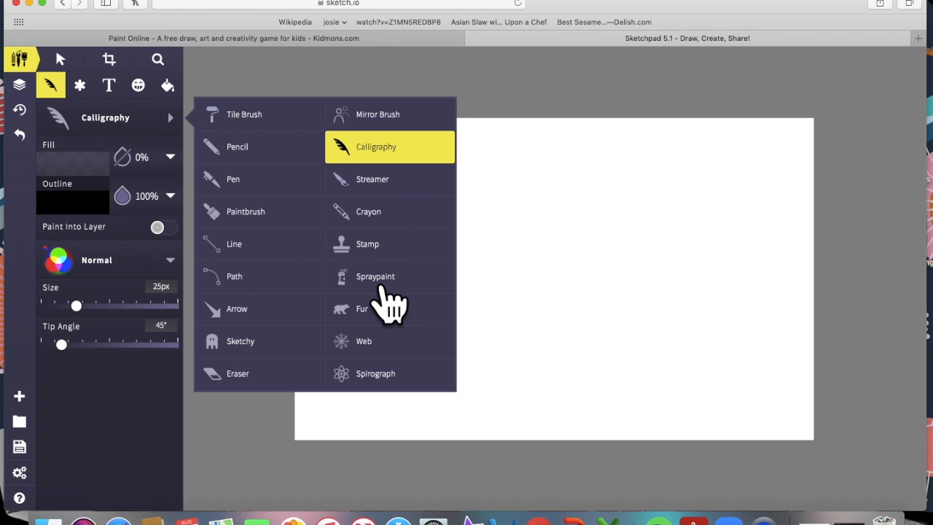
left_click(405, 116)
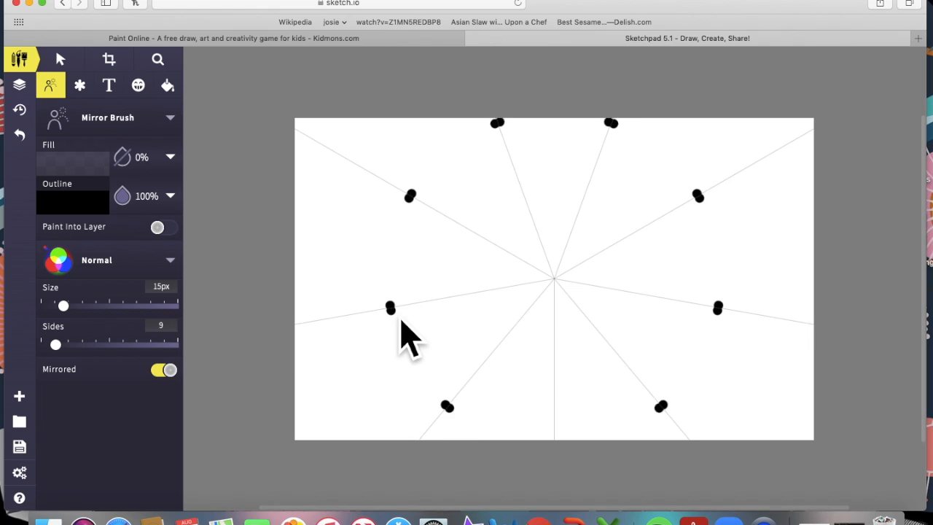
left_click(160, 369)
mouse_move(81, 363)
left_mouse_down()
mouse_move(152, 358)
mouse_move(45, 372)
mouse_move(77, 368)
left_mouse_up()
left_click_drag(85, 321, 65, 323)
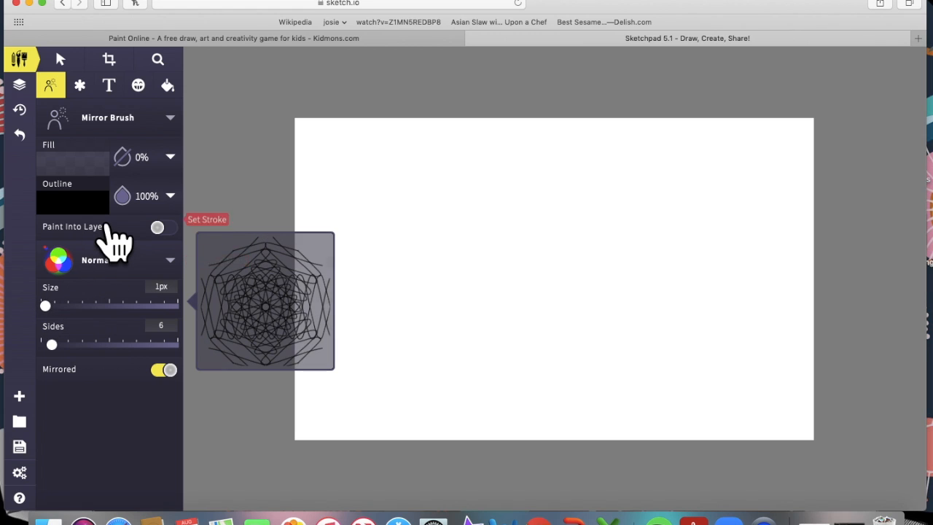
Step: Set the Mirror Brush outline to purple ac49ff and its fill to the pink and cream leaf-like pattern
left_click(109, 214)
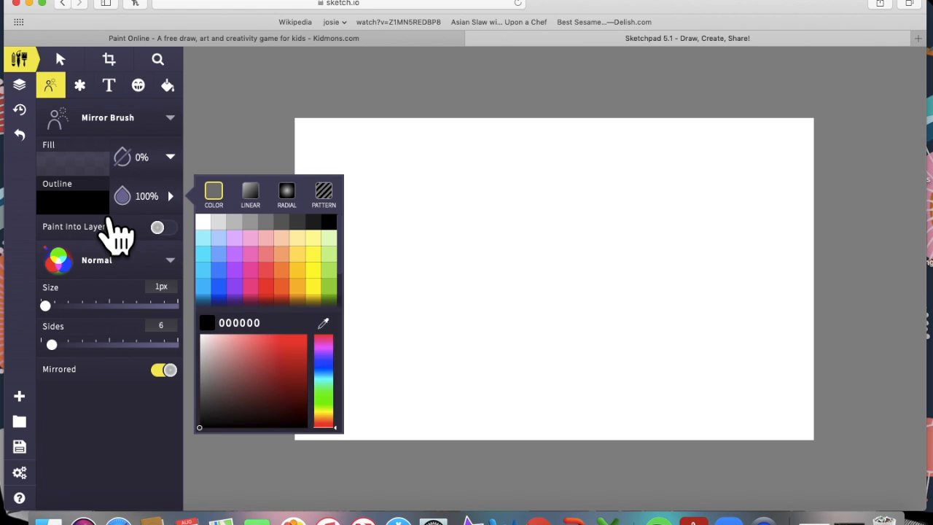
left_click(244, 276)
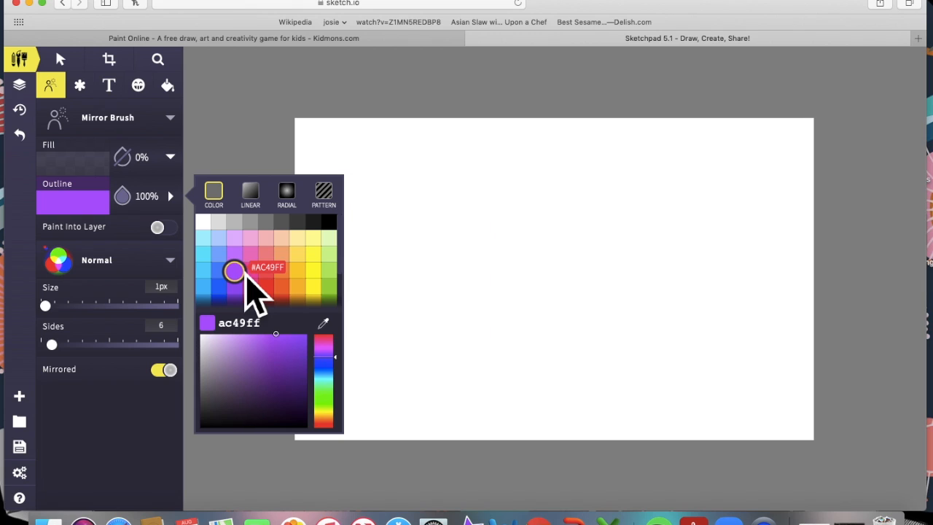
left_click(110, 193)
left_click(109, 191)
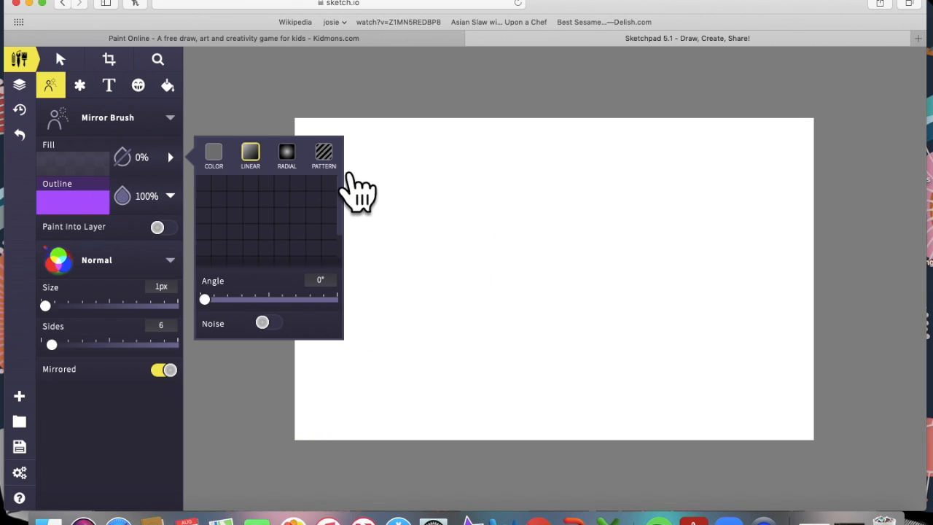
left_click(324, 153)
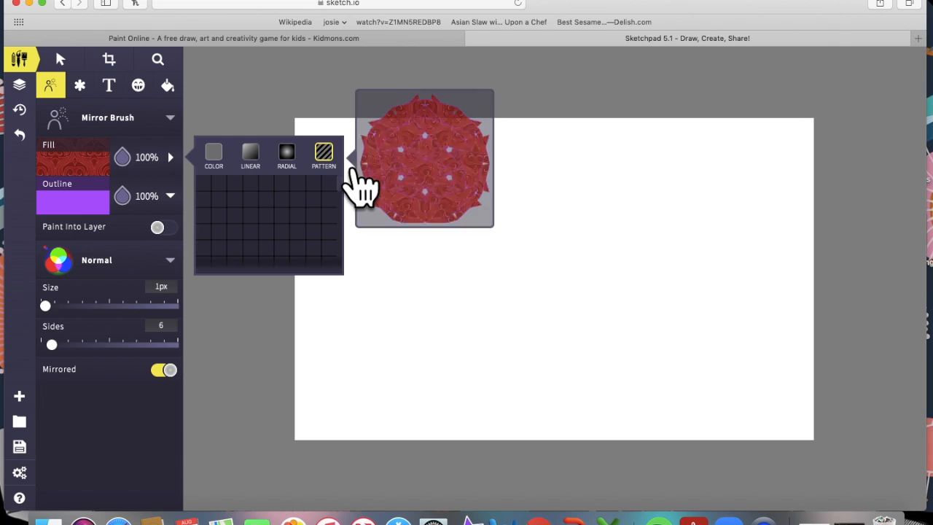
left_click(267, 203)
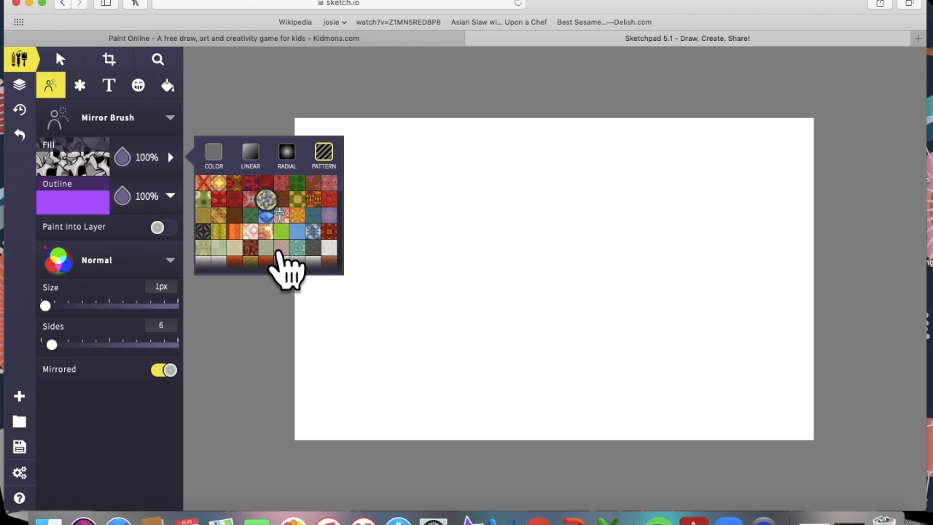
left_click(252, 232)
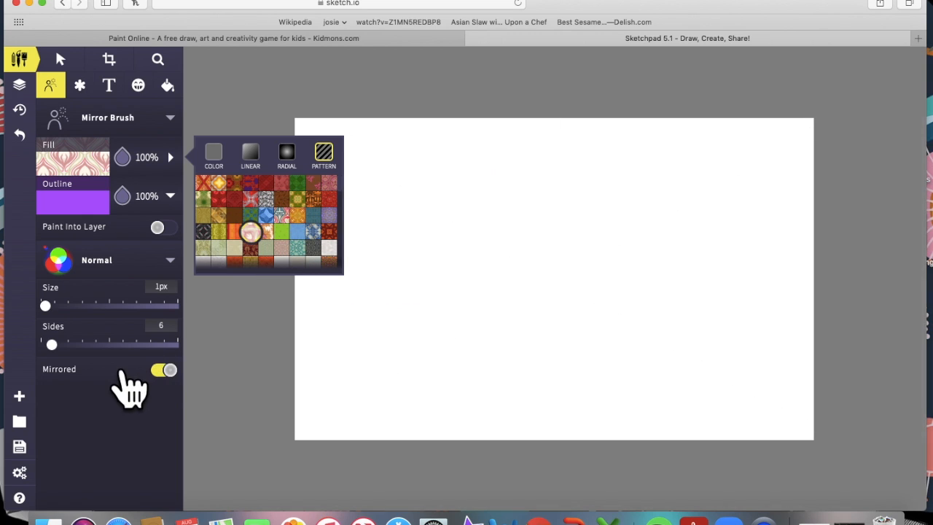
Step: Set the brush to 7 sides and paint a pattern-filled star from the canvas centre, plus an unfilled purple outline motif over it
left_click(56, 345)
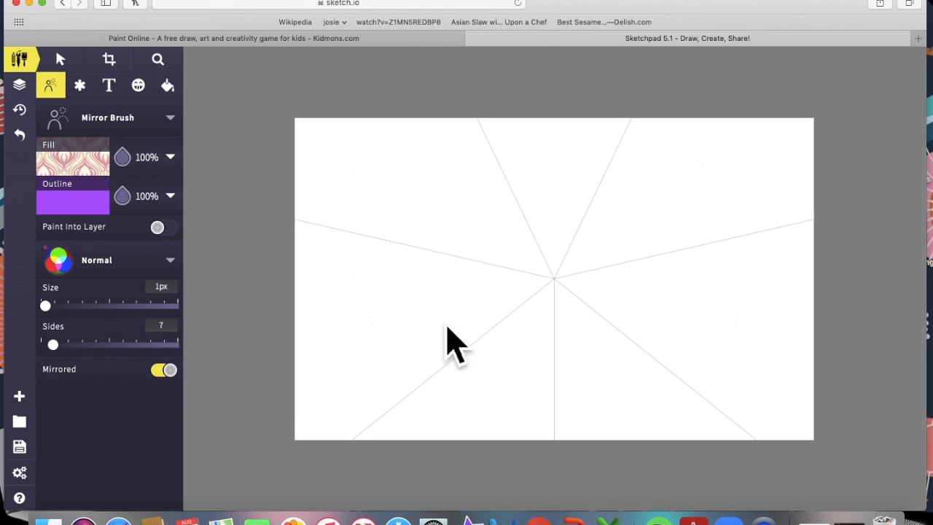
mouse_move(562, 287)
left_mouse_down()
mouse_move(538, 269)
mouse_move(549, 244)
mouse_move(579, 263)
mouse_move(570, 307)
mouse_move(484, 285)
mouse_move(414, 300)
mouse_move(453, 252)
mouse_move(483, 263)
left_mouse_up()
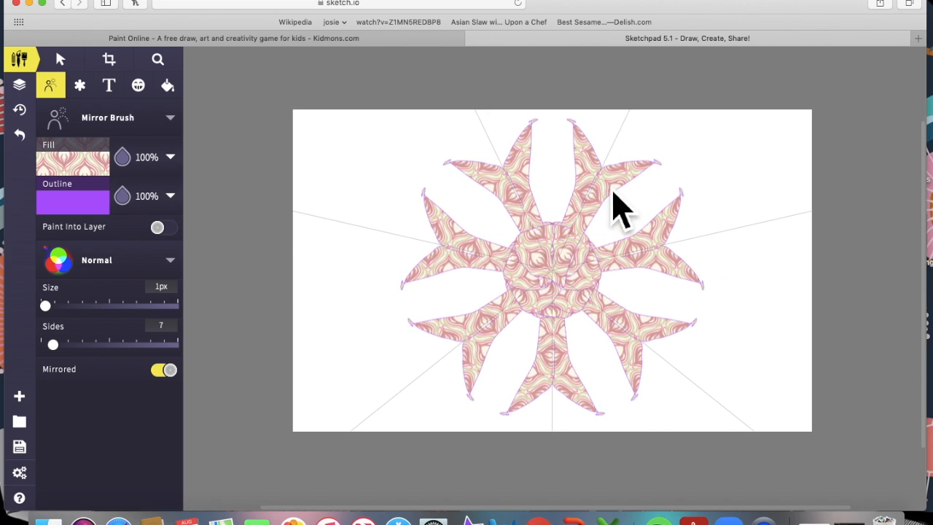
left_click(144, 179)
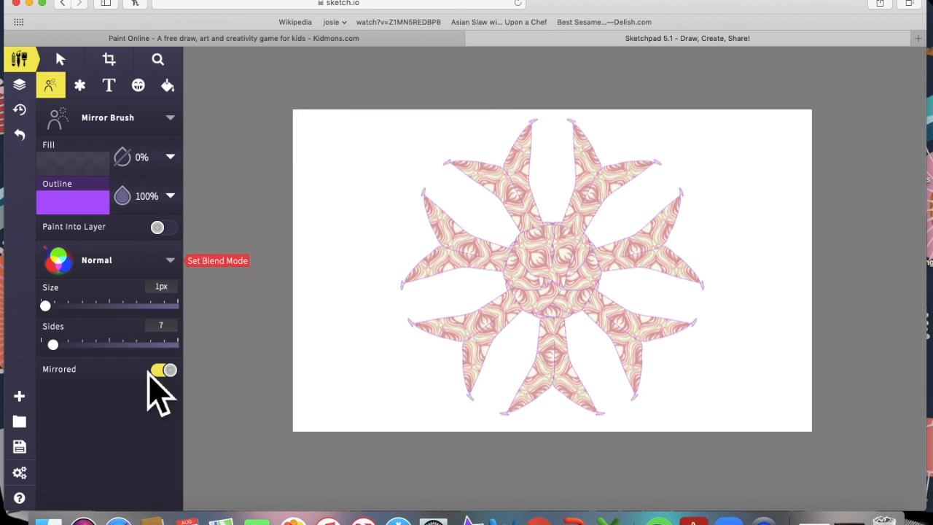
mouse_move(559, 299)
left_mouse_down()
mouse_move(379, 308)
mouse_move(568, 302)
left_mouse_up()
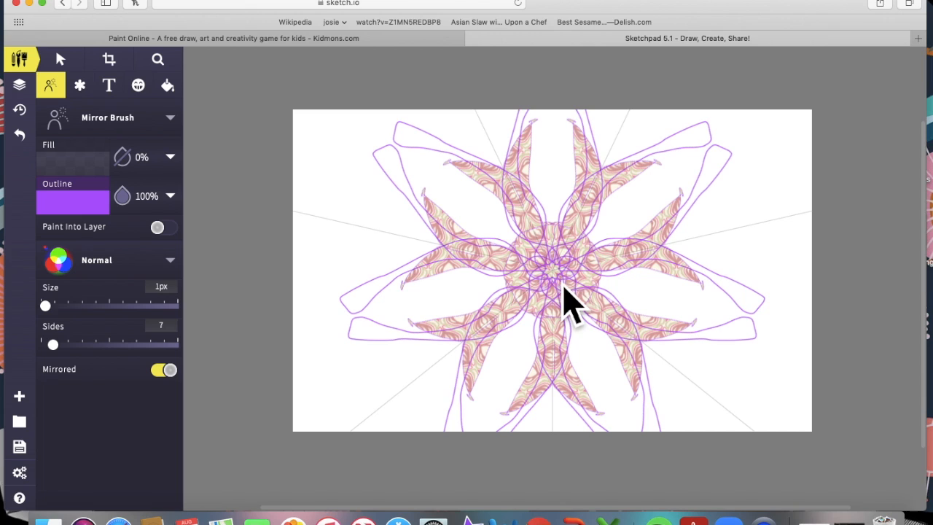
Step: Change the outline colour to red ff5b5b and paint mirrored curved lines across the star design
left_click(113, 207)
left_click(266, 271)
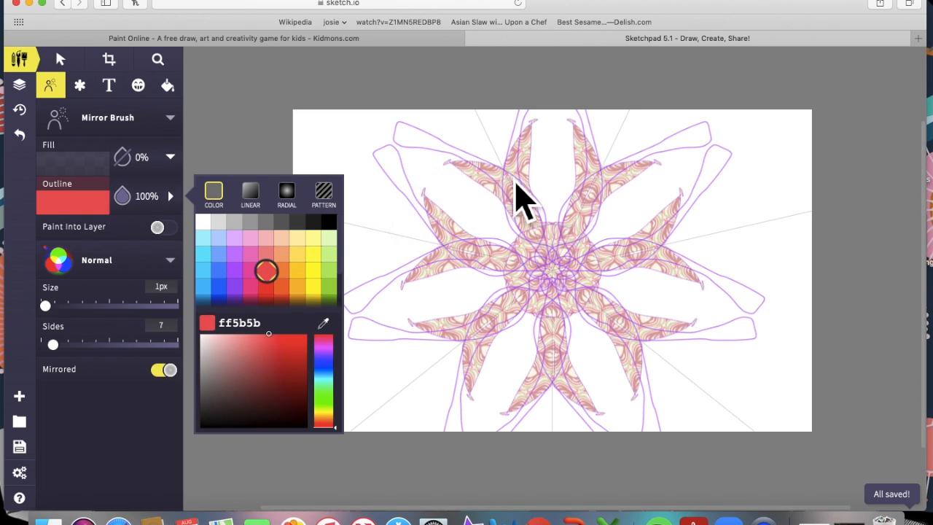
left_click(474, 192)
mouse_move(471, 179)
left_mouse_down()
mouse_move(516, 183)
mouse_move(554, 210)
mouse_move(527, 245)
mouse_move(410, 239)
mouse_move(397, 196)
mouse_move(482, 149)
mouse_move(519, 193)
mouse_move(402, 215)
mouse_move(298, 254)
mouse_move(270, 266)
left_mouse_up()
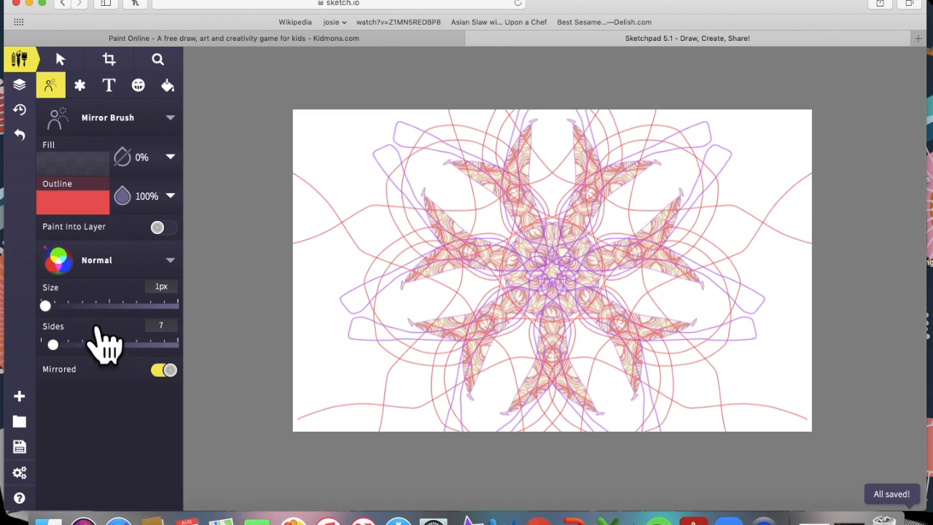
Step: Undo all the Mirror Brush strokes to return to a blank canvas
left_click(19, 134)
key("super+z")
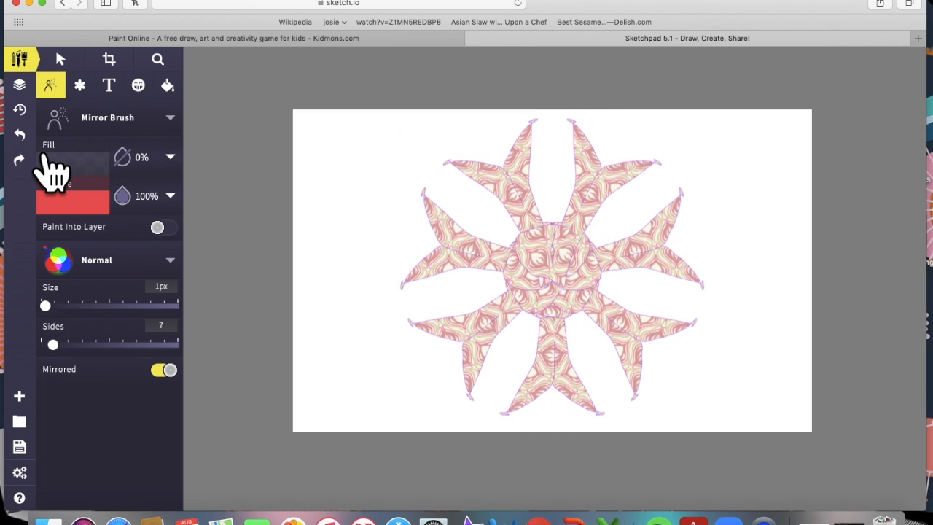
key("super+z")
Step: Set the outline to yellow fffd07, size 2 px and 10 sides, and paint a circular looping mandala around the canvas centre
left_click(97, 219)
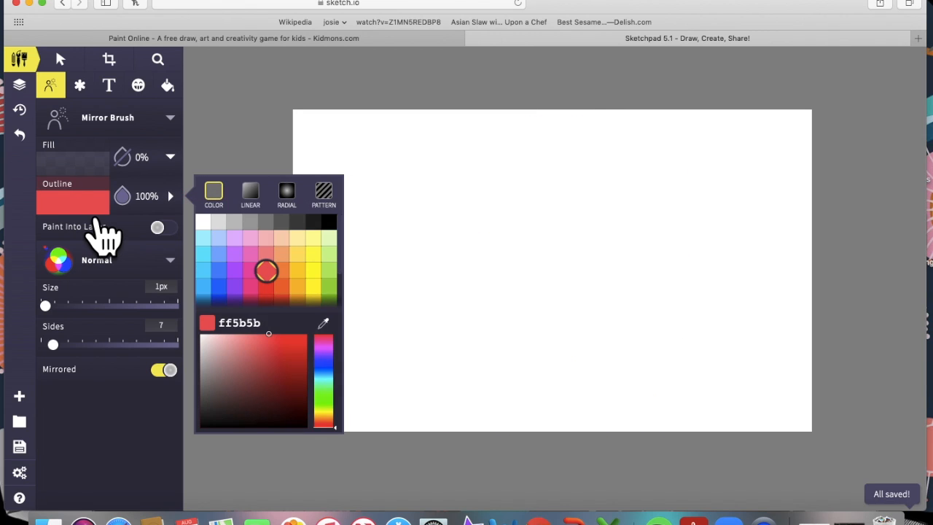
left_click(313, 272)
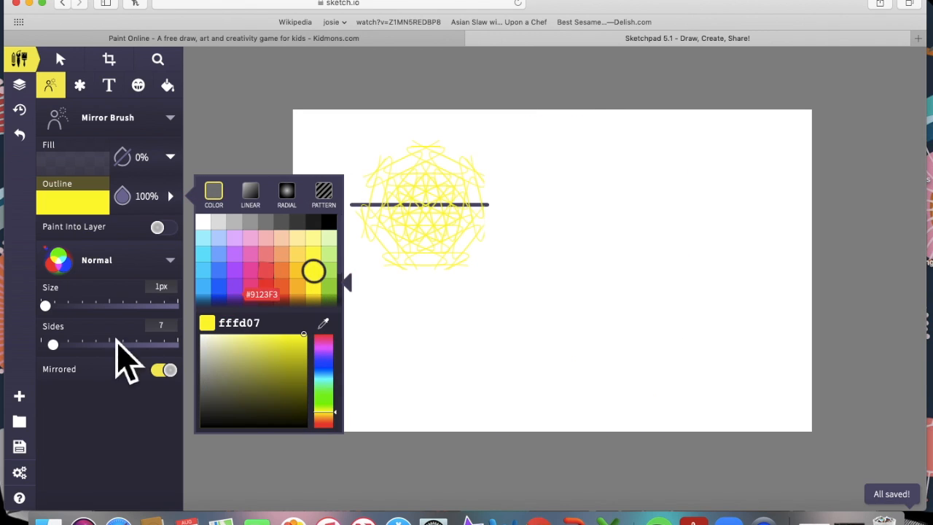
left_click(58, 345)
left_click_drag(67, 327, 71, 328)
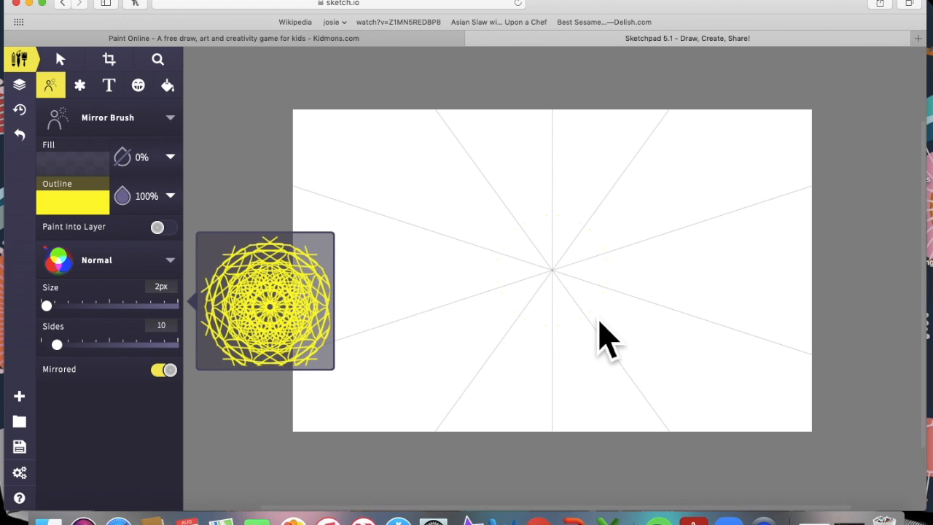
mouse_move(555, 271)
left_mouse_down()
mouse_move(457, 266)
mouse_move(503, 205)
mouse_move(569, 259)
left_mouse_up()
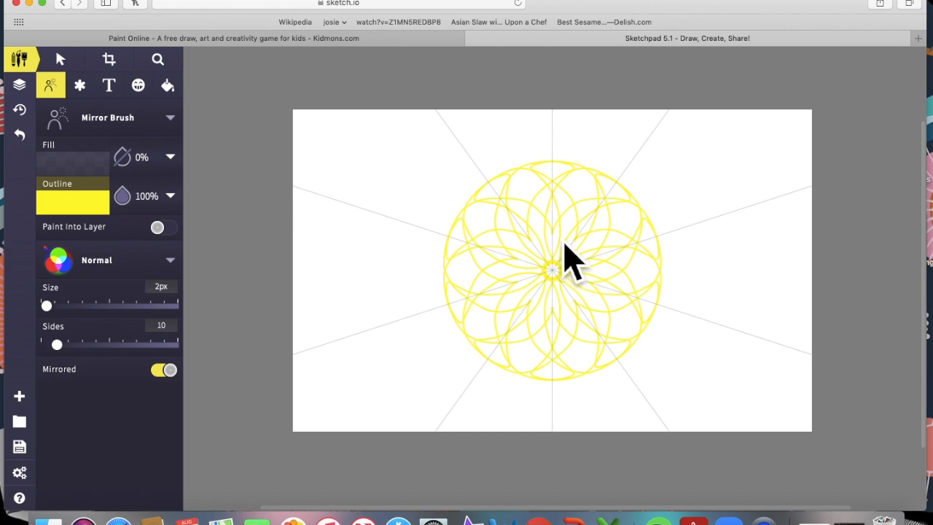
Step: Change the outline to light blue b5d0ff and paint mirrored sweeping lines over and beyond the yellow mandala
left_click(98, 208)
left_click(219, 239)
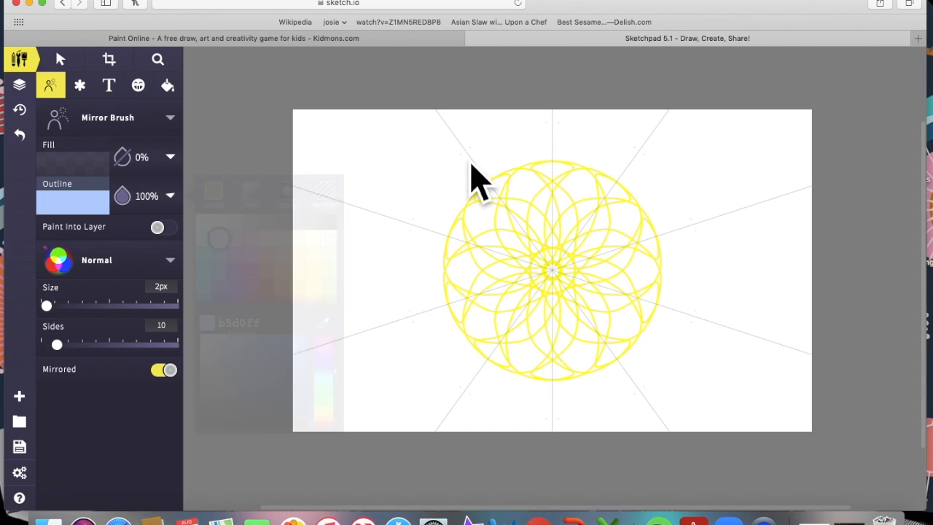
mouse_move(472, 166)
left_mouse_down()
mouse_move(533, 213)
mouse_move(487, 275)
mouse_move(372, 228)
mouse_move(291, 210)
mouse_move(259, 301)
left_mouse_up()
mouse_move(446, 270)
left_mouse_down()
mouse_move(583, 254)
mouse_move(911, 295)
left_mouse_up()
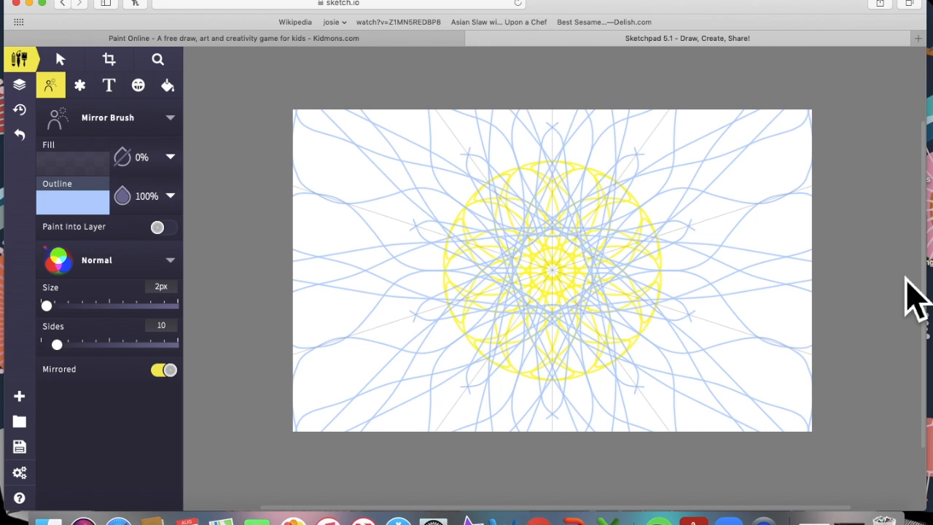
Step: Switch to the Stamp brush and paint light blue paint splatters across the upper and middle parts of the mandala
left_click(105, 206)
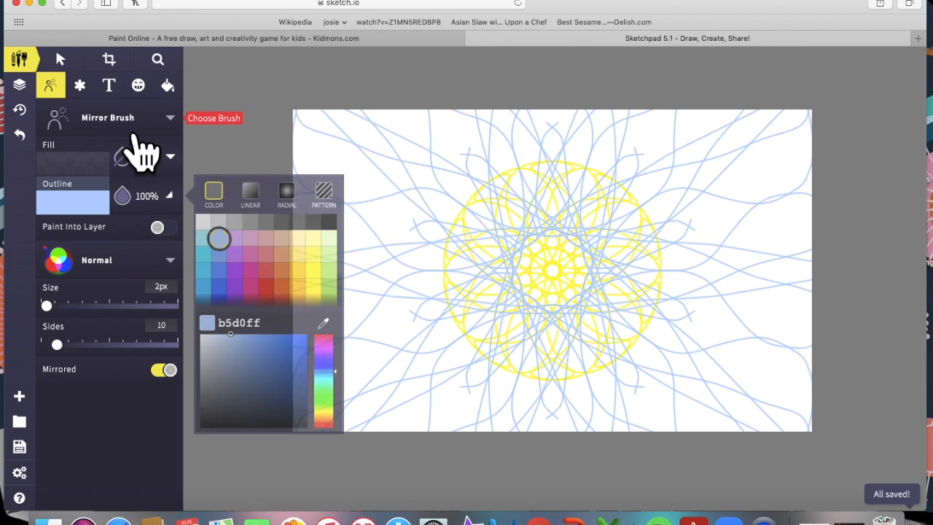
left_click(136, 134)
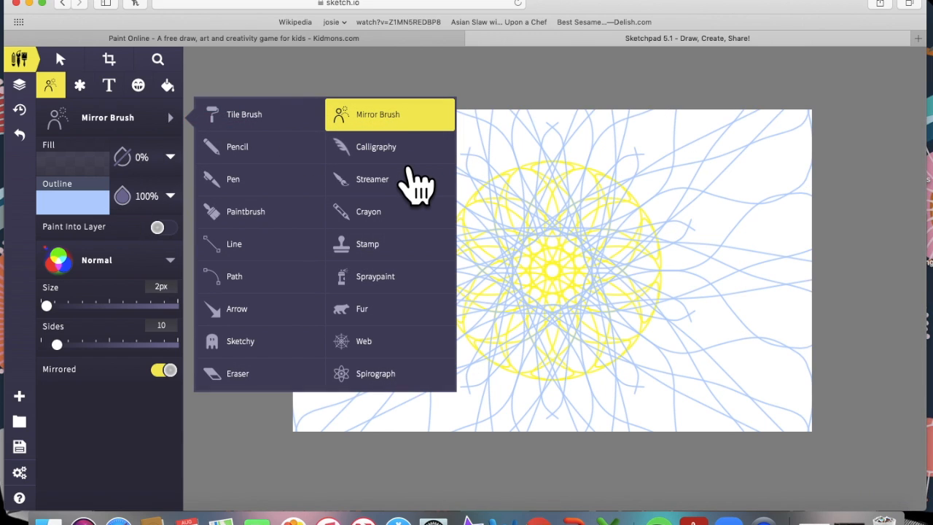
left_click(414, 256)
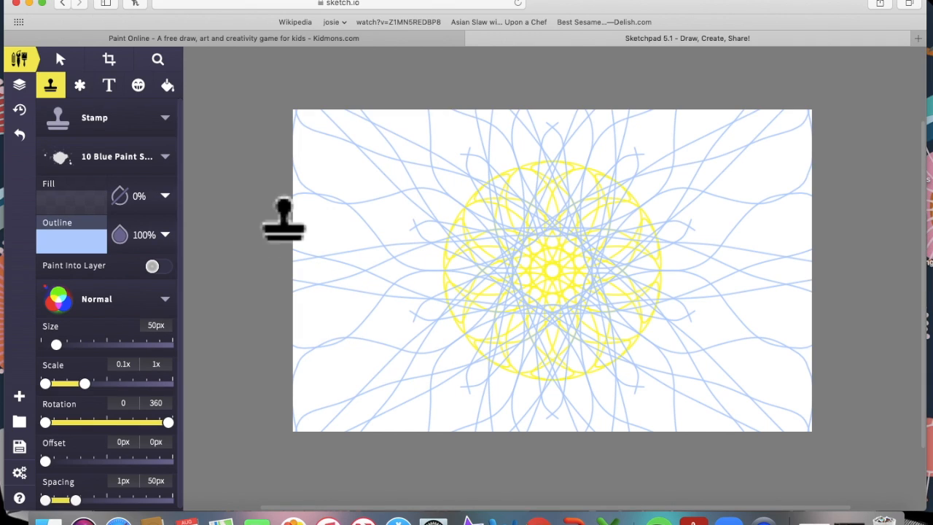
mouse_move(332, 232)
left_mouse_down()
mouse_move(362, 221)
mouse_move(413, 205)
mouse_move(422, 223)
mouse_move(401, 236)
mouse_move(479, 278)
mouse_move(716, 293)
mouse_move(594, 328)
mouse_move(675, 200)
mouse_move(587, 242)
mouse_move(521, 321)
left_mouse_up()
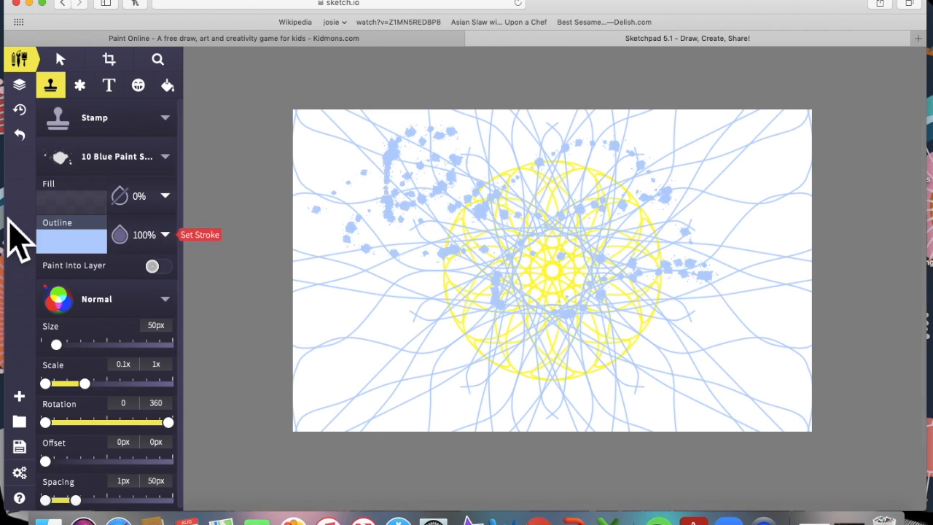
Step: Undo the mandala and splatter strokes back to a blank canvas, and stamp a zigzag trail of light blue paint splatters
key("super+z")
key("super+z")
key("super+z")
key("super+z")
mouse_move(423, 187)
left_mouse_down()
mouse_move(448, 215)
mouse_move(598, 264)
mouse_move(640, 250)
mouse_move(498, 273)
left_mouse_up()
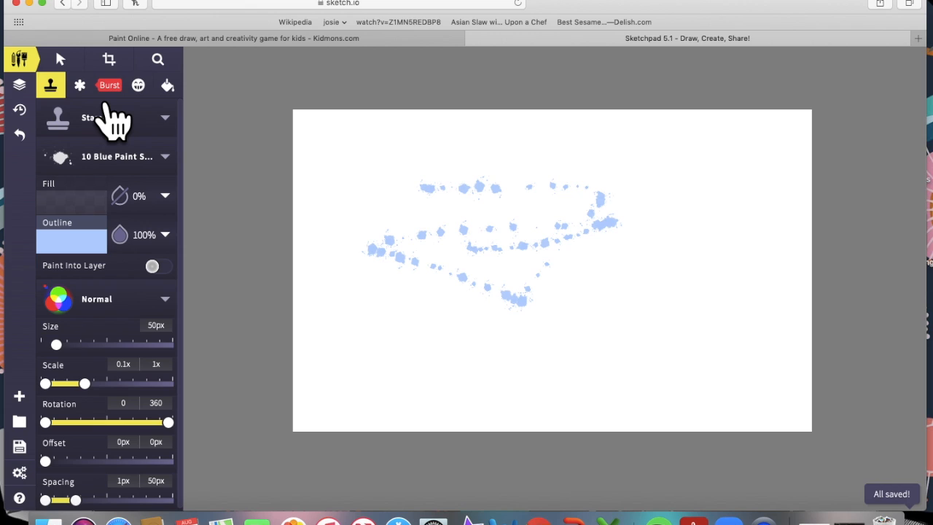
Step: Choose the Regular Polygon shape and place four small purple pentagons with 5 sides among the blue splatters
left_click(81, 85)
left_click(92, 132)
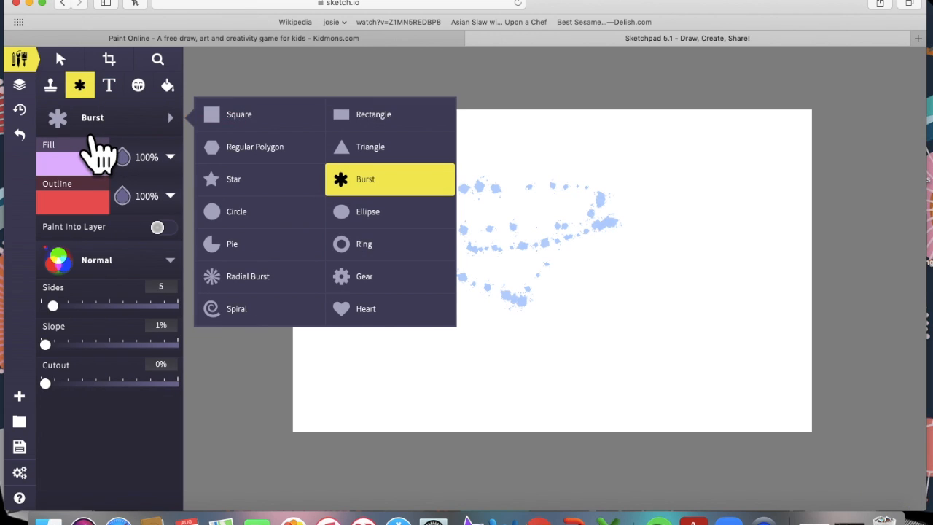
left_click(261, 149)
left_click(429, 157)
left_click(514, 159)
left_click(549, 250)
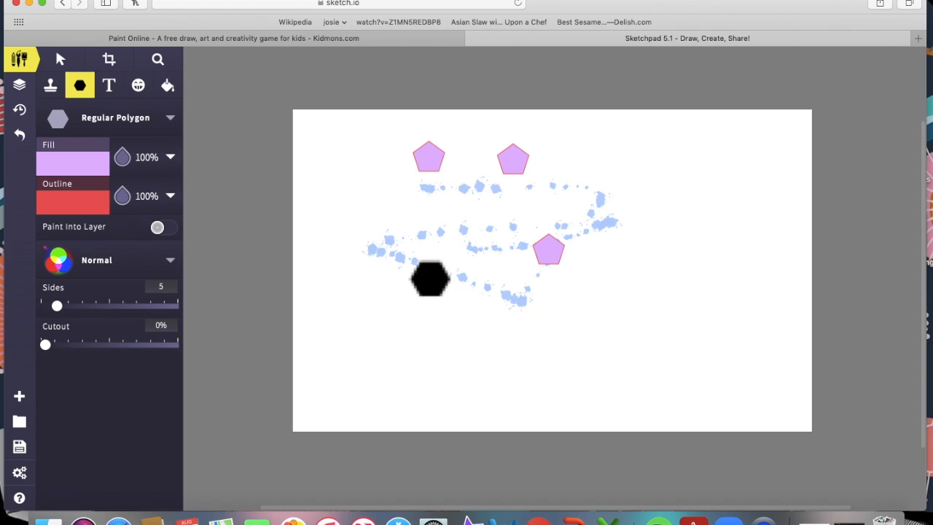
left_click(402, 247)
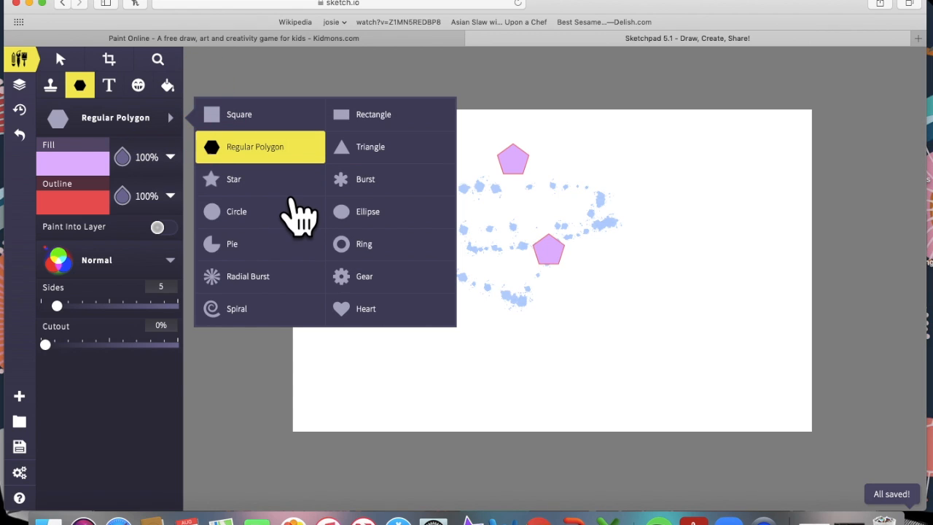
Step: Choose the Star shape and place three small five-sided stars around the right end of the splatter trail
left_click(233, 179)
left_click(534, 202)
left_click(617, 165)
left_click(620, 235)
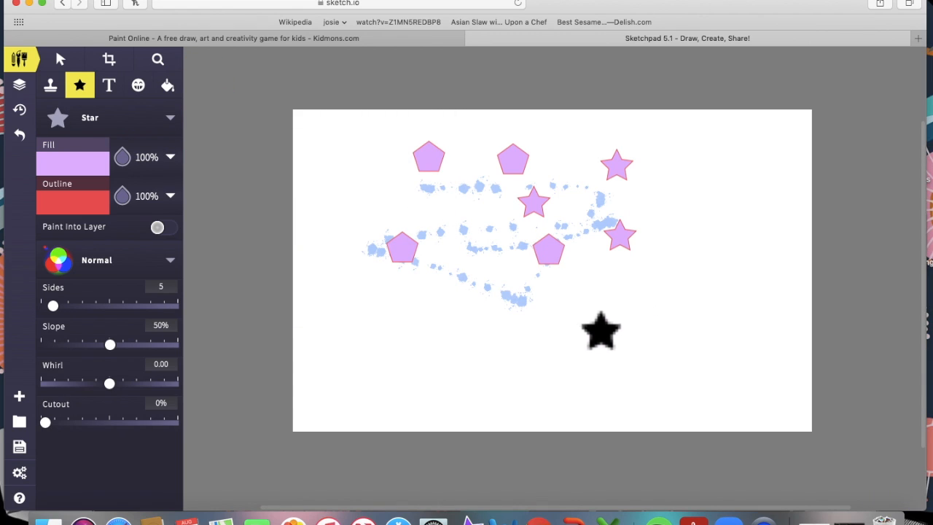
Step: Draw a huge star over the upper-left part of the canvas and several smaller stars of varying sizes to its right
left_click_drag(474, 232, 661, 283)
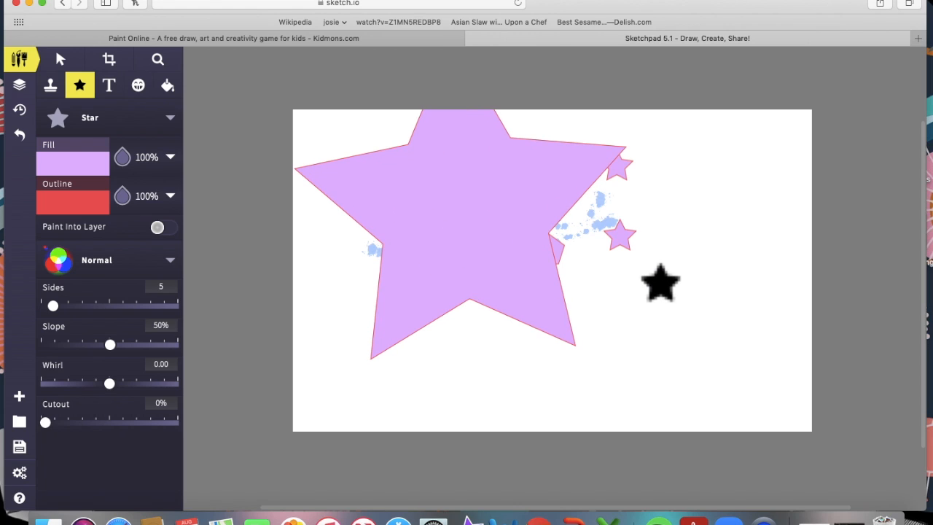
left_click_drag(632, 253, 640, 266)
left_click_drag(660, 287, 591, 315)
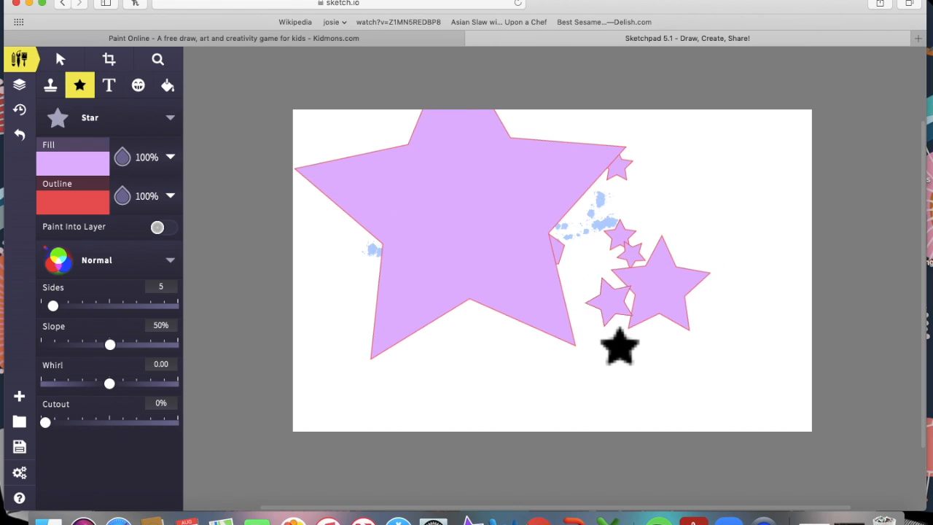
mouse_move(630, 370)
left_mouse_down()
mouse_move(623, 379)
mouse_move(511, 386)
mouse_move(637, 387)
mouse_move(646, 378)
left_mouse_up()
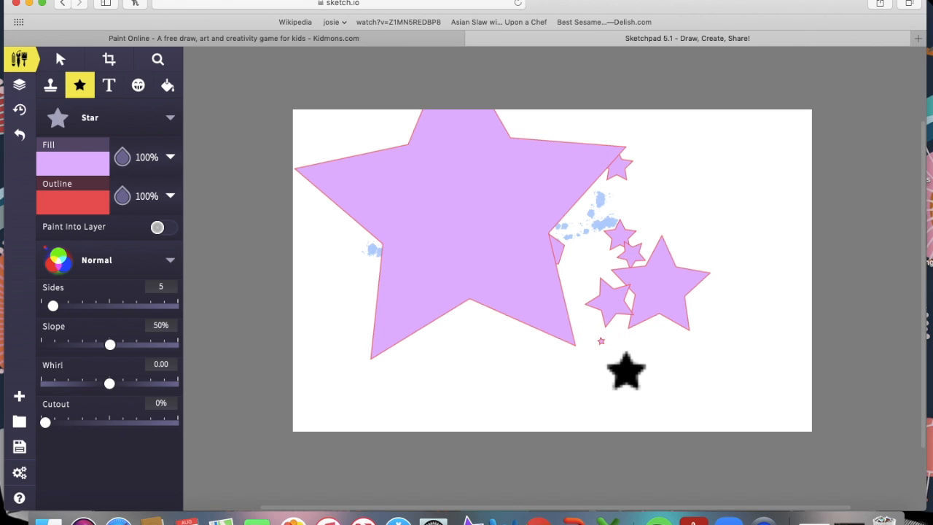
mouse_move(634, 375)
left_mouse_down()
mouse_move(708, 400)
mouse_move(640, 358)
left_mouse_up()
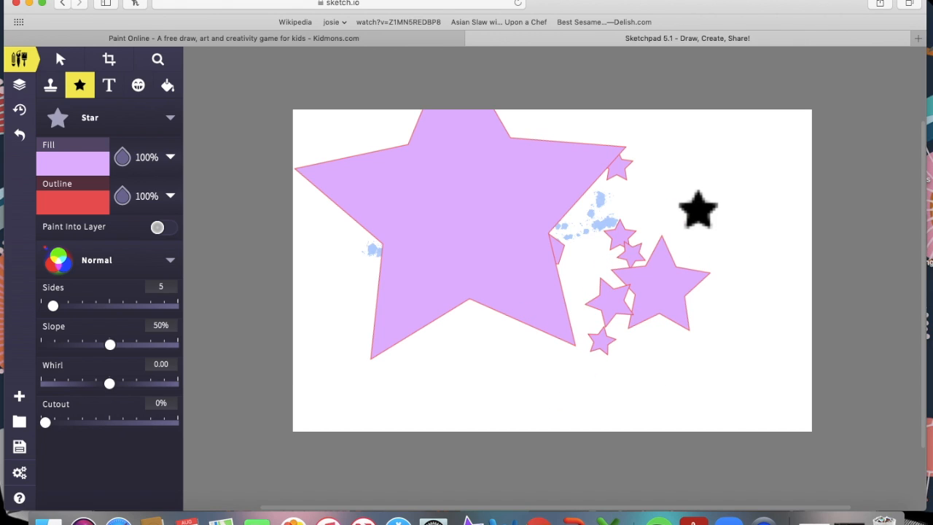
Step: Undo all the stars, pentagons and splatters to return to a blank canvas
left_click(19, 135)
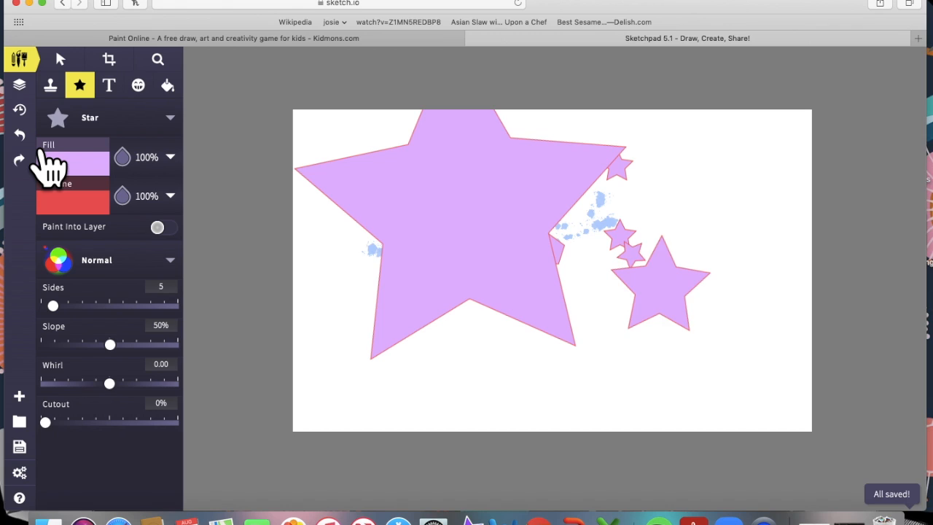
key("super+z")
key("super+z")
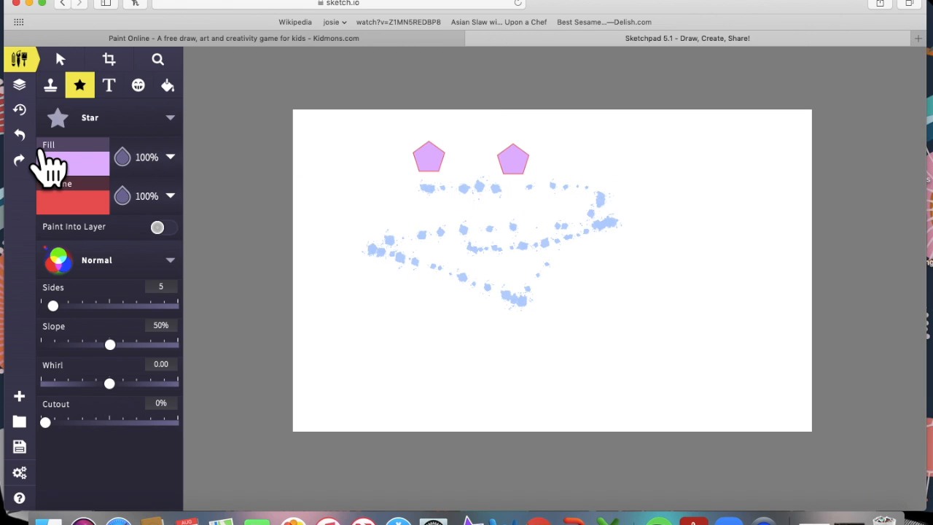
key("super+z")
Step: Draw a purple circle with a red outline in the upper middle of the canvas using the Circle shape, and undo it
left_click(120, 126)
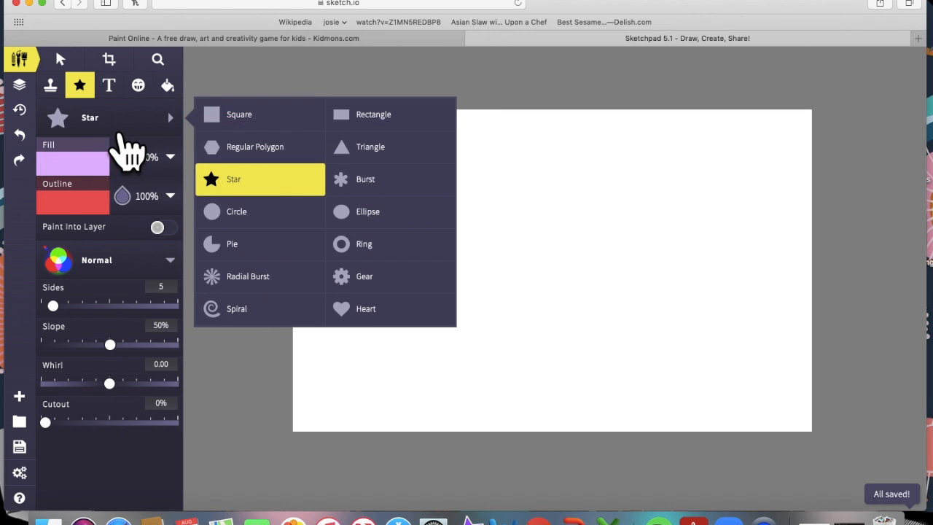
left_click(290, 217)
left_click_drag(500, 214, 591, 284)
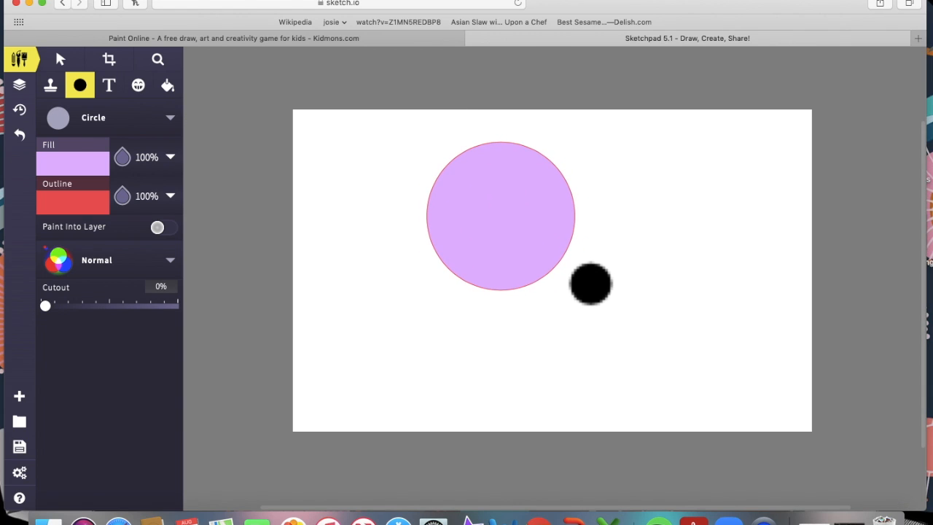
left_click(106, 169)
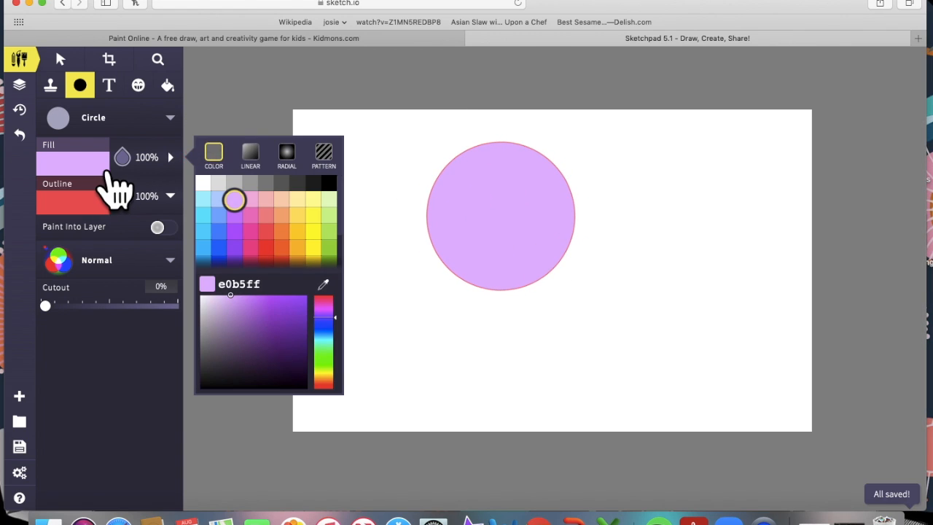
left_click(148, 171)
left_click(148, 172)
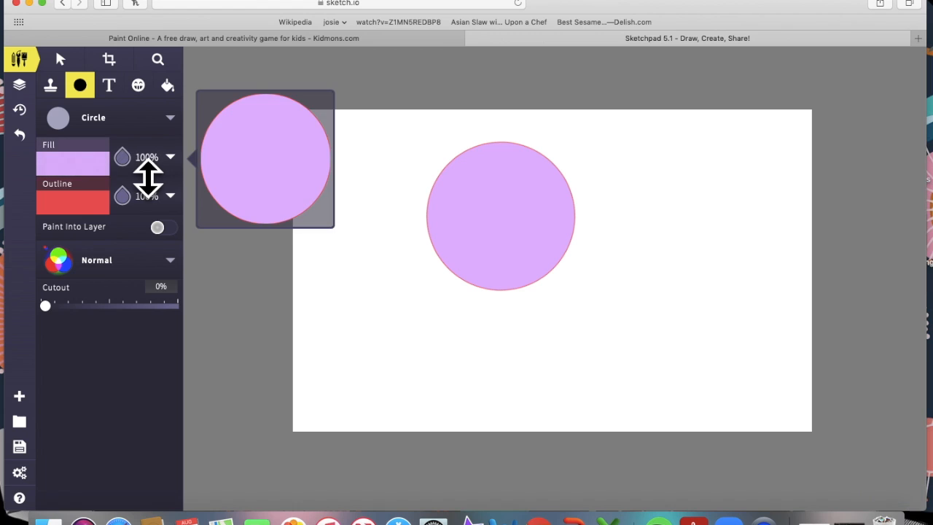
left_click(27, 139)
Step: Draw a large filled circle over the canvas's upper-left corner, and three large overlapping outline-only circles with the fill opacity at 0%
left_click_drag(400, 216, 508, 268)
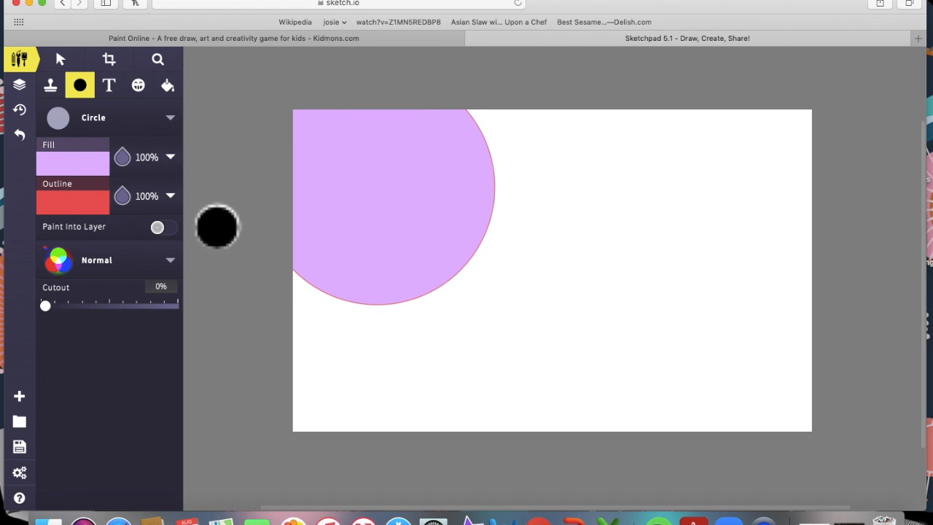
left_click(139, 178)
mouse_move(587, 210)
left_mouse_down()
mouse_move(616, 216)
mouse_move(659, 269)
left_mouse_up()
left_click_drag(513, 379, 657, 304)
left_click_drag(783, 296, 616, 297)
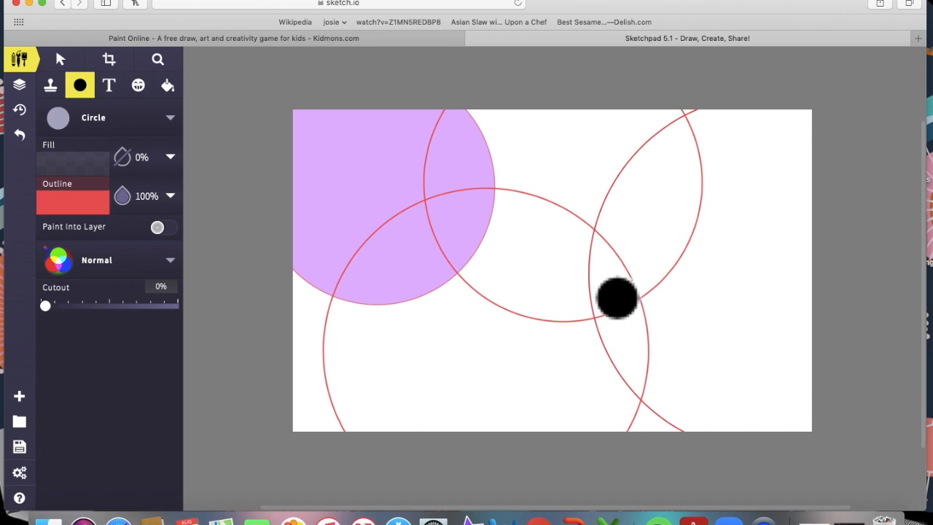
Step: Undo all the large circles to return to a blank canvas
left_click(24, 136)
left_click(23, 136)
left_click(23, 137)
left_click(131, 126)
left_click(131, 127)
left_click(131, 127)
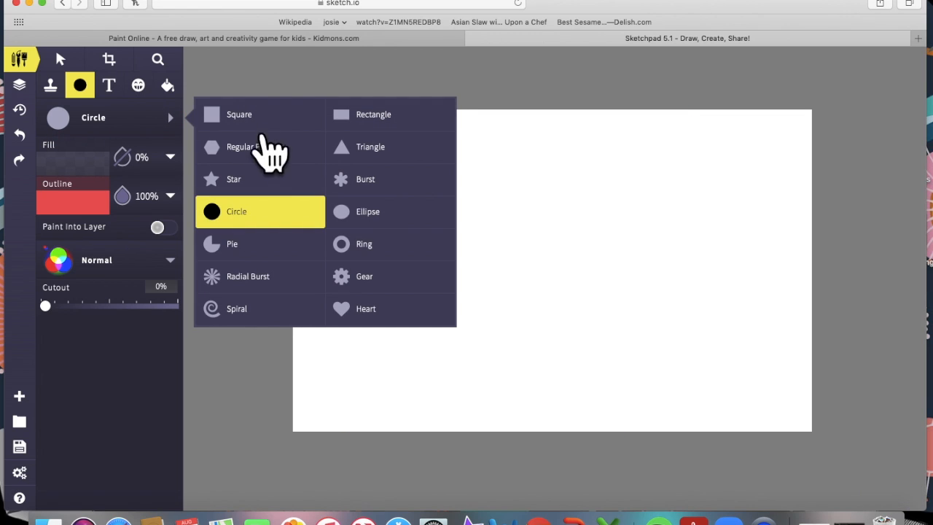
left_click(133, 132)
Step: Switch from shapes to the Path brush and set the outline colour to black
left_click(52, 88)
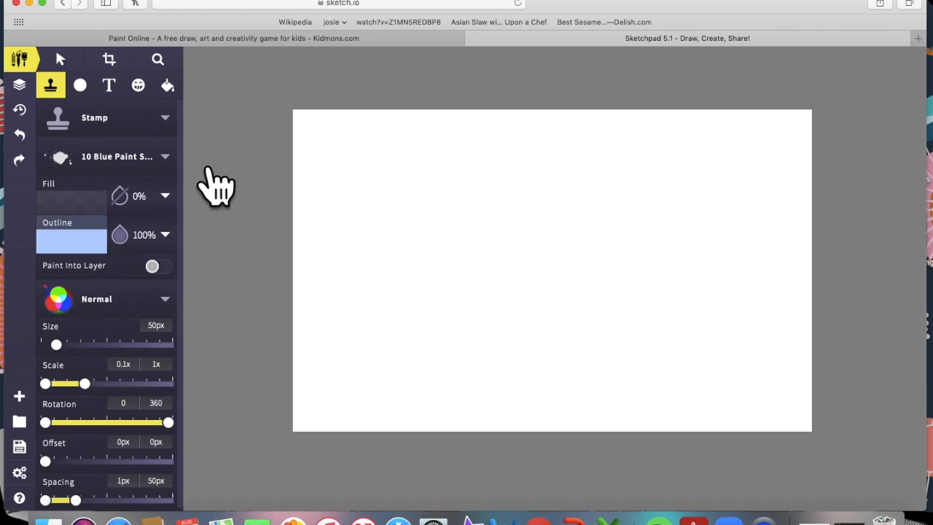
left_click(100, 124)
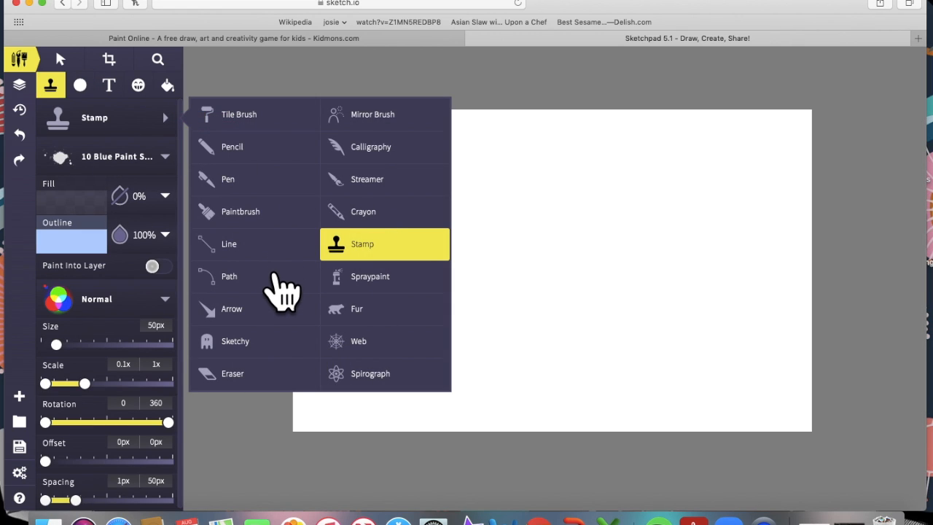
left_click(252, 280)
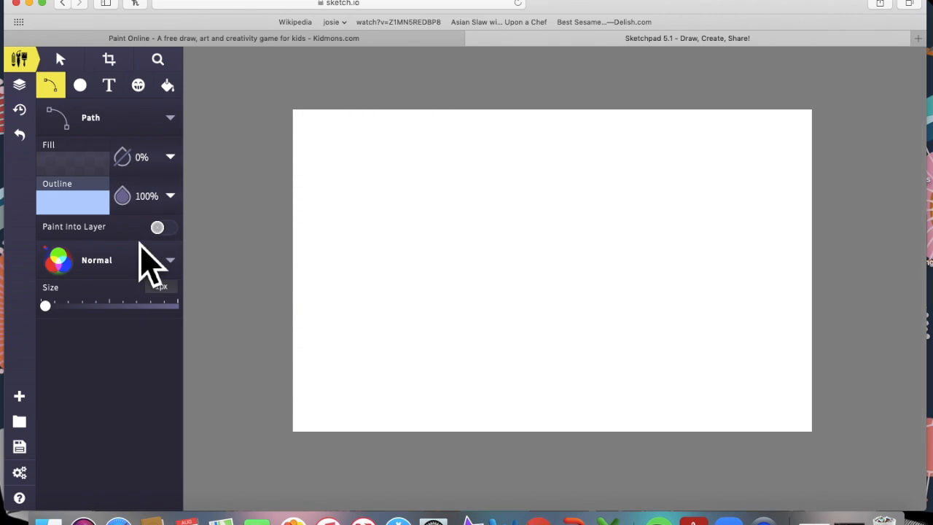
left_click(106, 212)
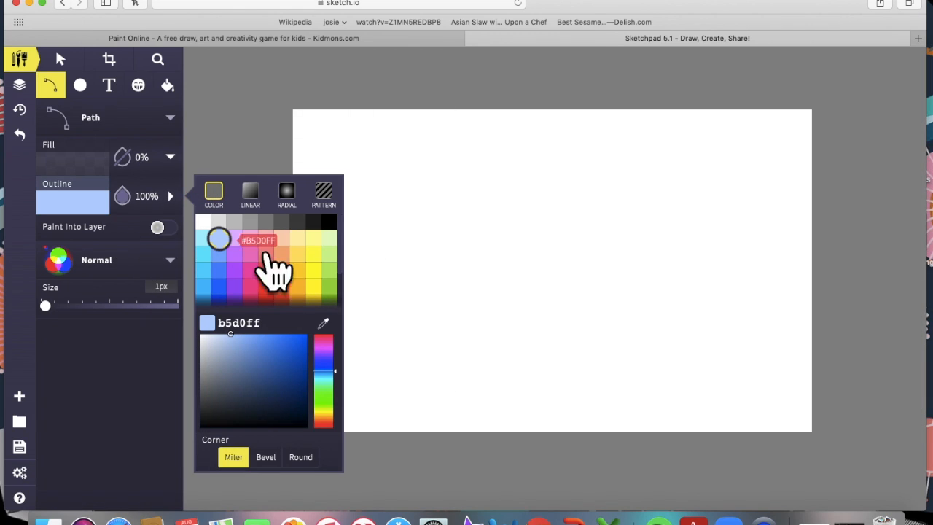
left_click(332, 222)
Step: Draw a looping curved path with smooth anchor points from the canvas's upper left towards its centre
left_click_drag(359, 147, 457, 204)
left_click_drag(445, 255, 361, 278)
left_click_drag(418, 179, 528, 167)
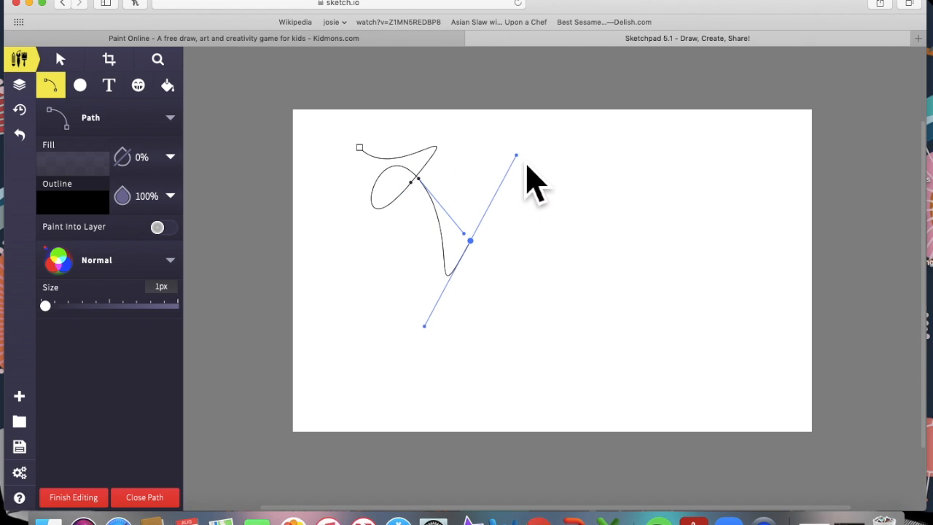
left_click_drag(474, 242, 408, 292)
left_click_drag(500, 256, 528, 259)
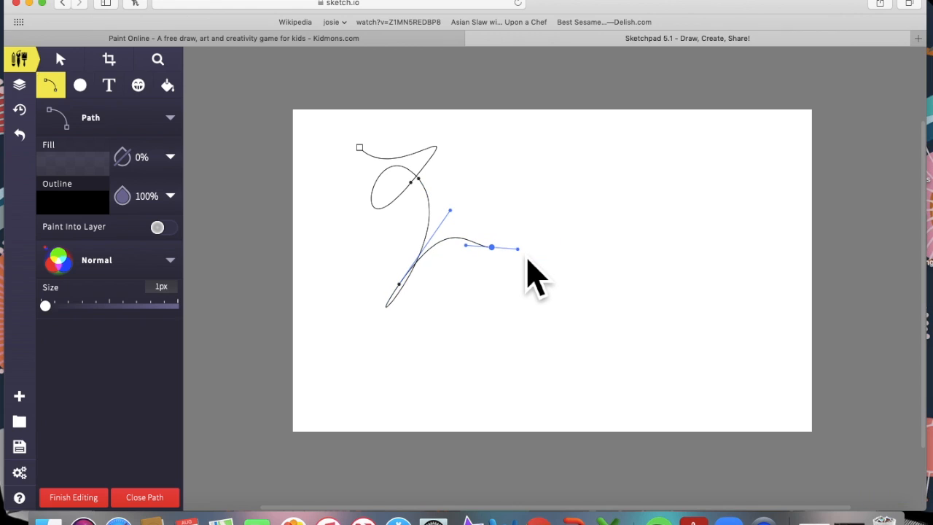
left_click_drag(536, 227, 532, 218)
Step: Extend the path with straight segments around the centre of the canvas, crossing back over the curved part
left_click(518, 177)
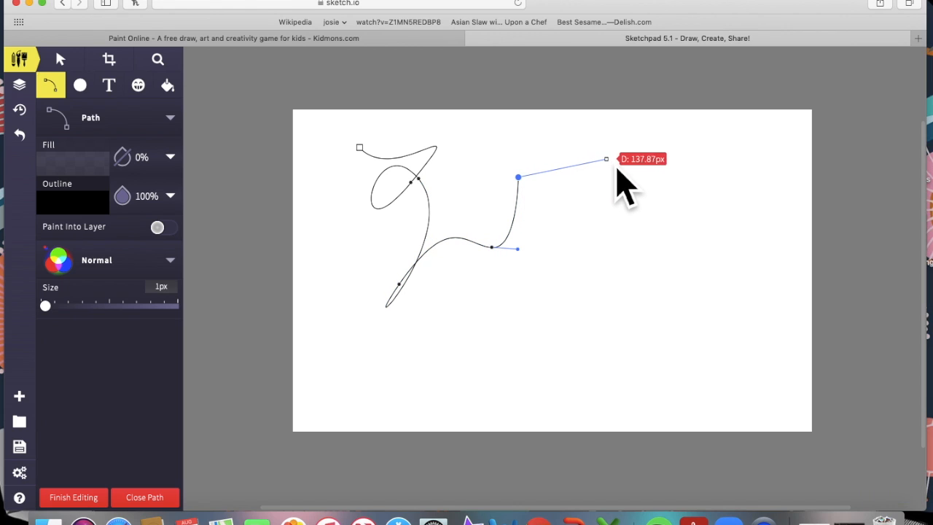
left_click(608, 159)
left_click(621, 214)
left_click(599, 289)
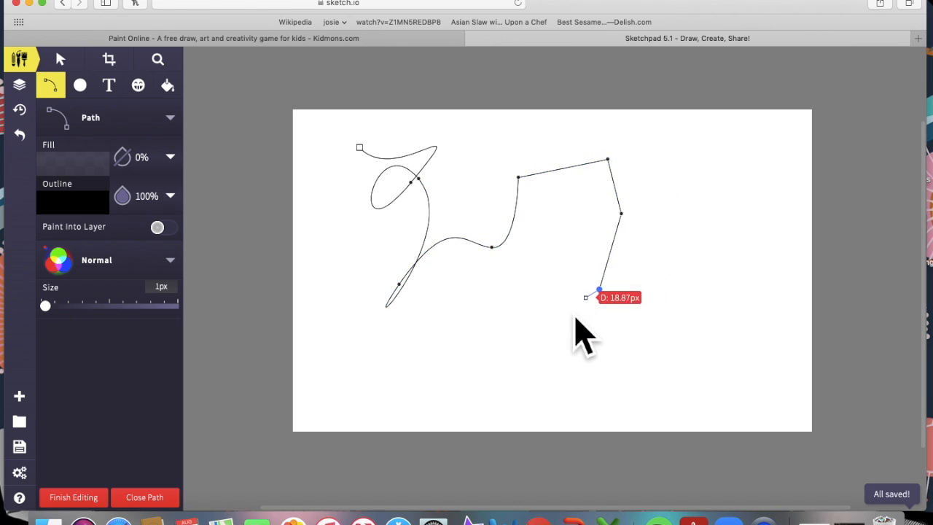
left_click(494, 336)
left_click(446, 314)
left_click(561, 223)
left_click(455, 167)
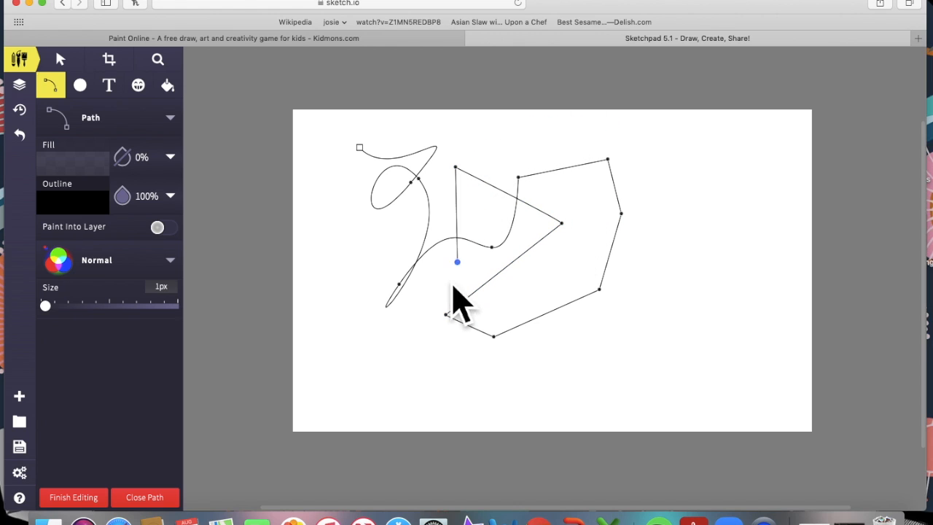
left_click(481, 277)
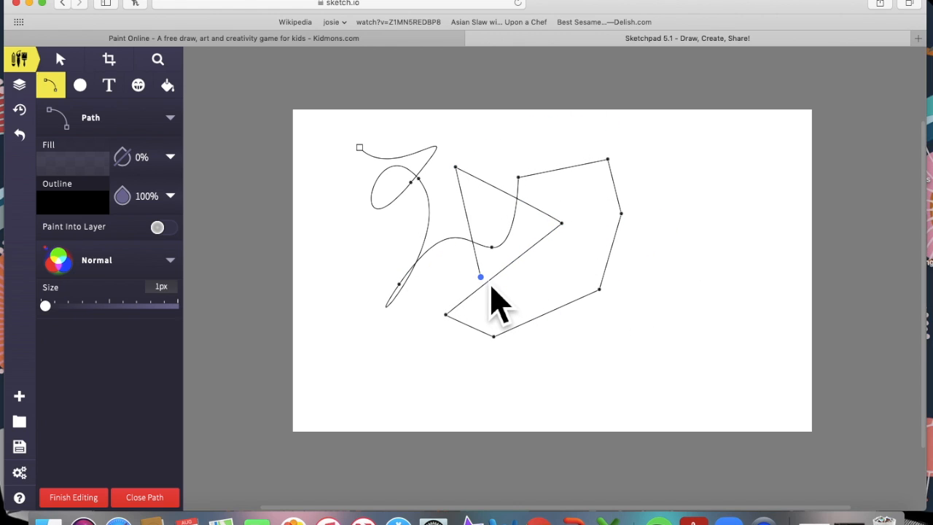
Step: Undo every point of the path until the canvas is blank
key("super+z")
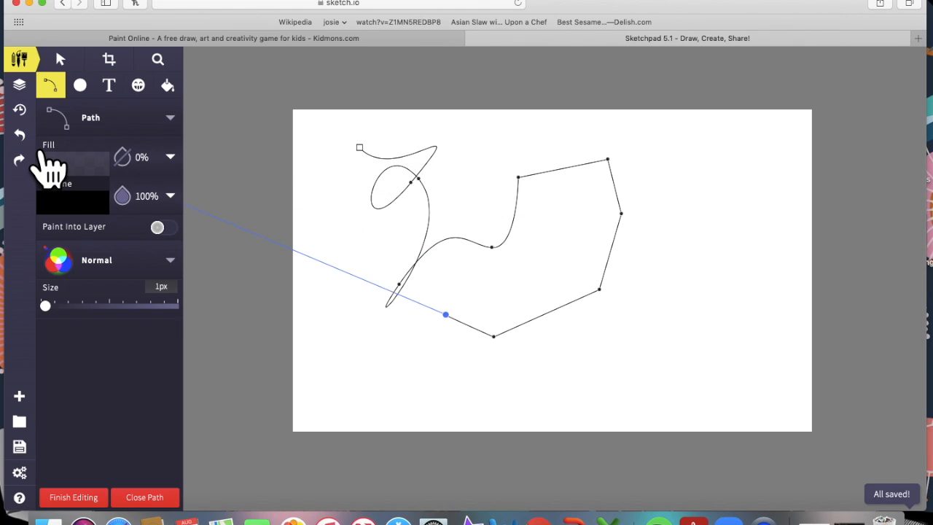
key("super+z")
key("super+z")
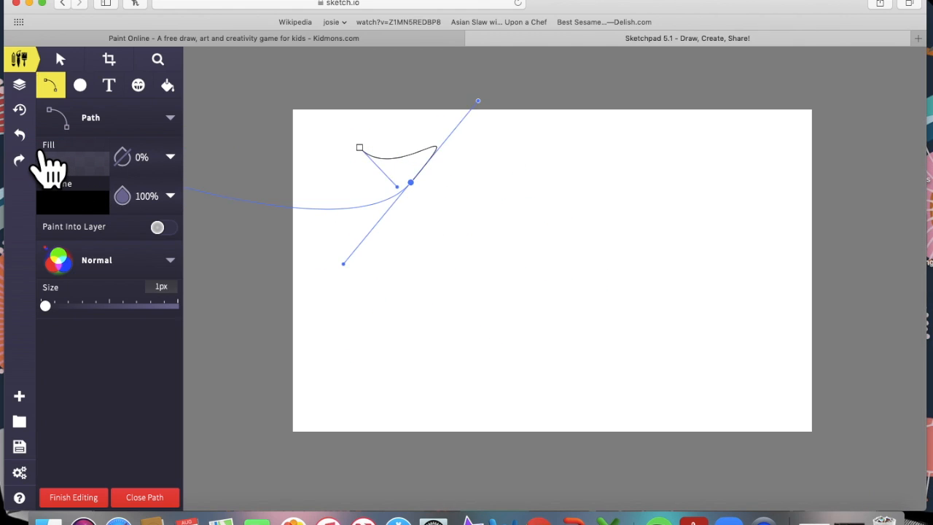
Step: Paint black looping strokes across the middle of the canvas with the Web brush, and undo them
left_click(167, 119)
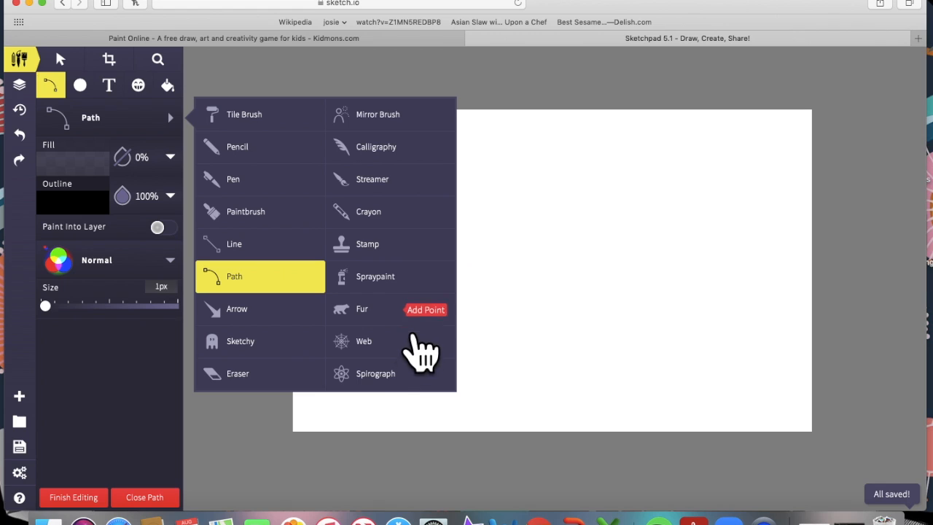
left_click(381, 342)
left_click_drag(396, 228, 530, 228)
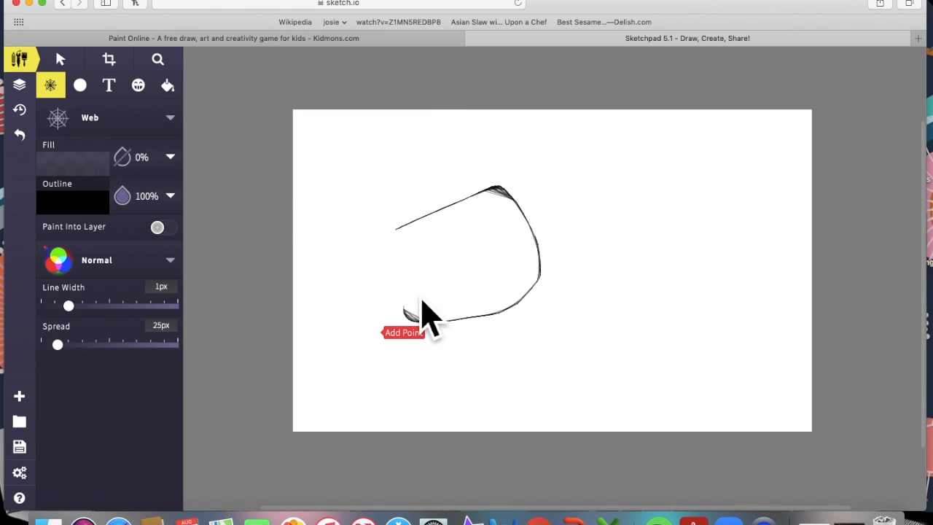
left_click_drag(421, 299, 574, 211)
mouse_move(636, 181)
left_mouse_down()
mouse_move(634, 240)
mouse_move(661, 291)
mouse_move(467, 310)
mouse_move(590, 353)
left_mouse_up()
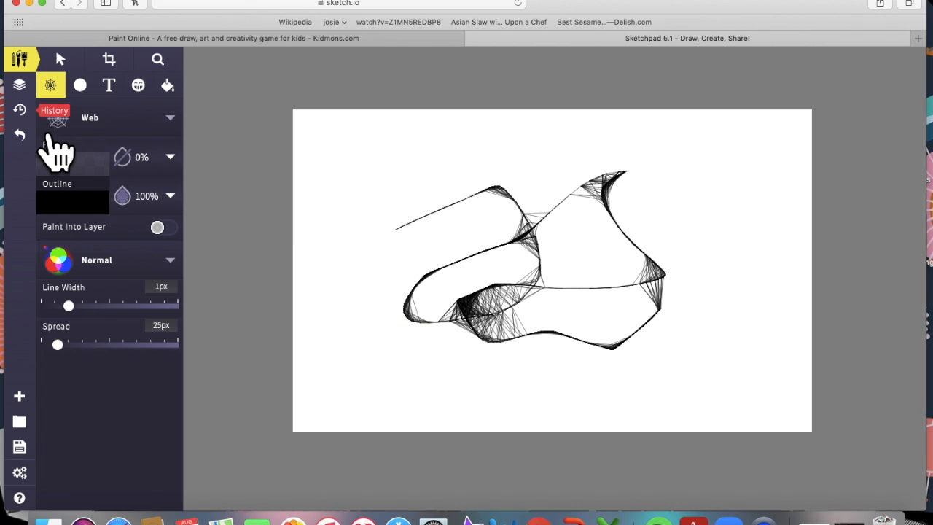
left_click(21, 134)
Step: Switch to the Fur brush and paint a winding black furry stroke across the middle of the canvas
left_click(117, 126)
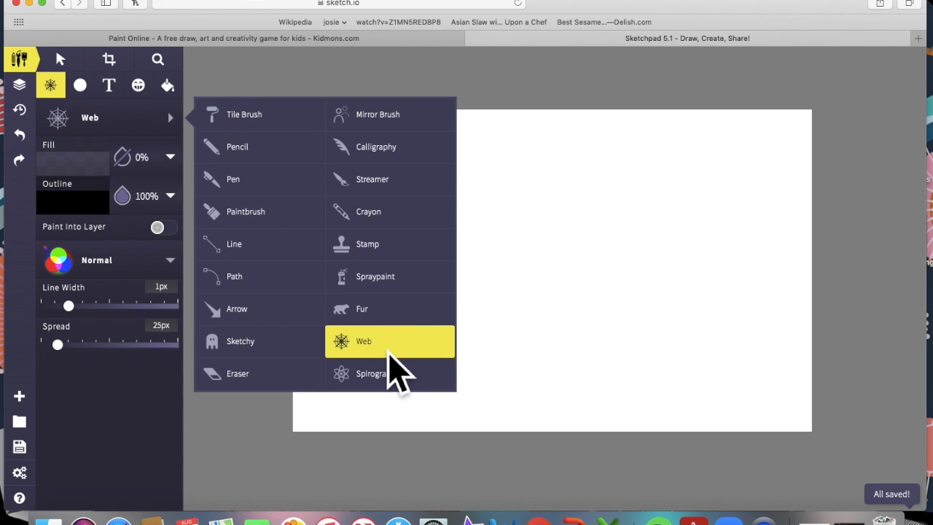
left_click(431, 313)
mouse_move(482, 221)
left_mouse_down()
mouse_move(513, 255)
mouse_move(635, 288)
mouse_move(681, 234)
left_mouse_up()
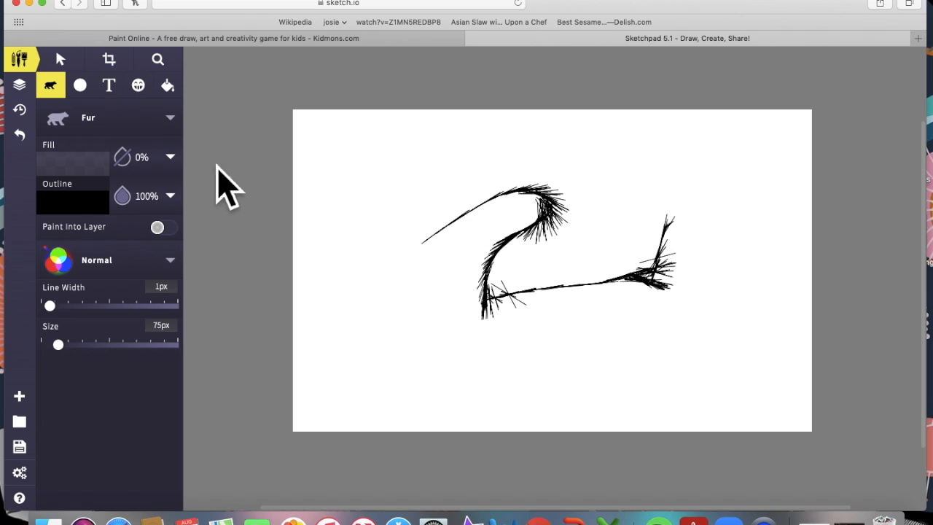
Step: Paint looping strokes across the canvas with the Spirograph brush, and undo all strokes until the canvas is blank
left_click(132, 128)
left_click(397, 378)
mouse_move(419, 370)
left_mouse_down()
mouse_move(506, 365)
mouse_move(615, 384)
mouse_move(423, 339)
mouse_move(502, 212)
mouse_move(466, 201)
mouse_move(449, 215)
mouse_move(562, 183)
mouse_move(590, 197)
left_mouse_up()
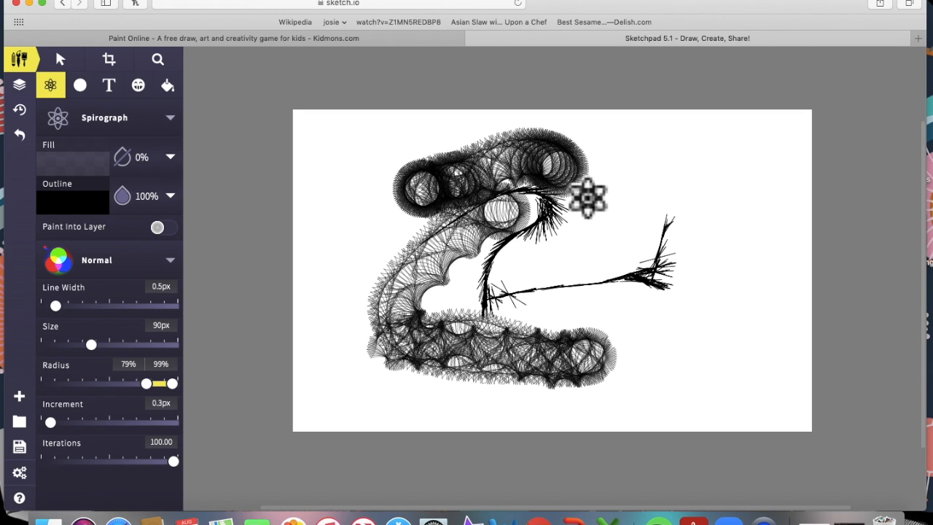
left_click(21, 135)
left_click(20, 135)
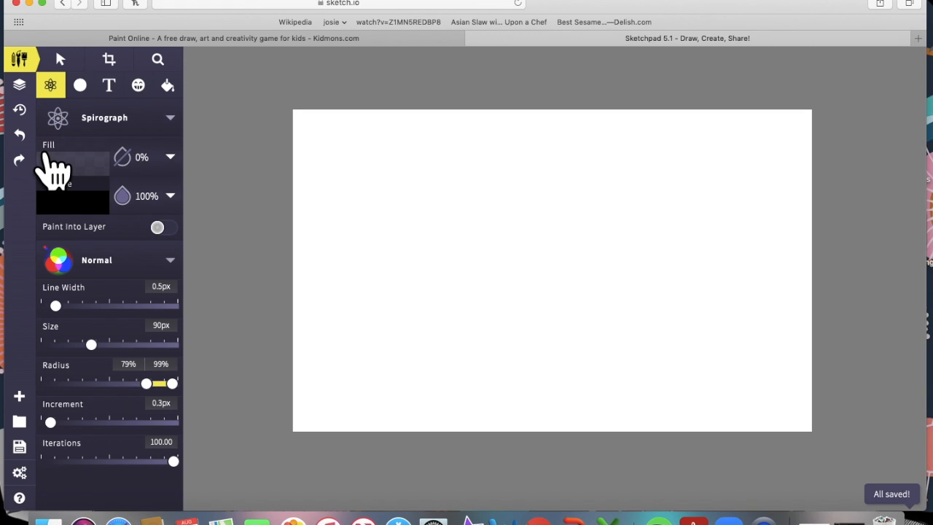
Step: Fill the whole canvas with the grey-blue linear gradient using Vector Fill
left_click(124, 139)
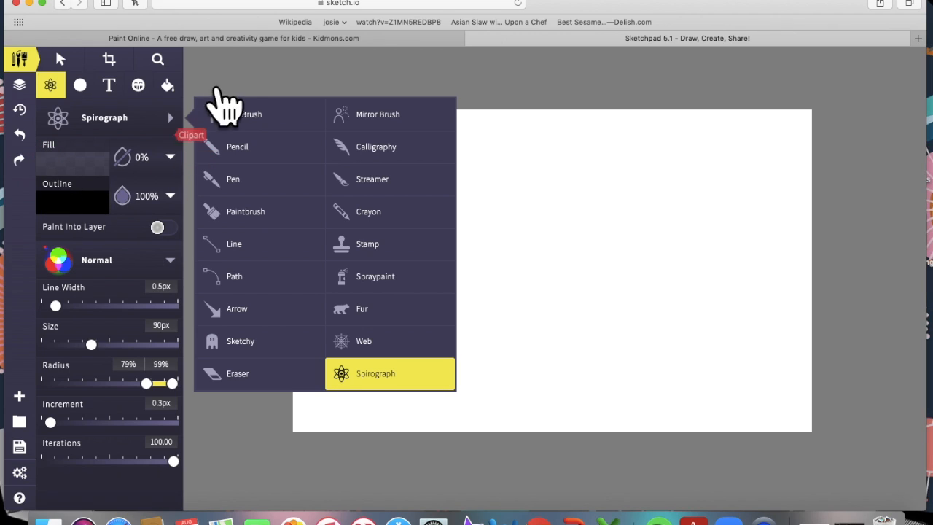
left_click(252, 94)
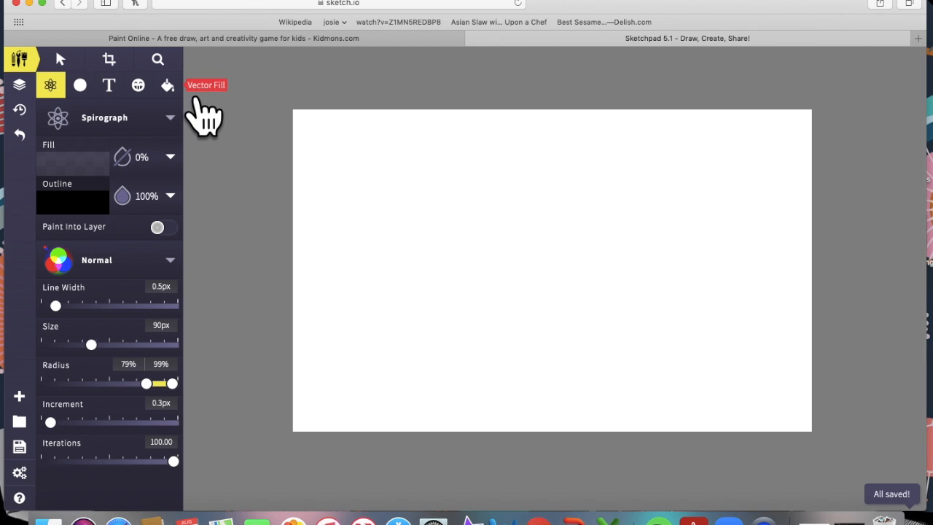
left_click(168, 85)
left_click(157, 124)
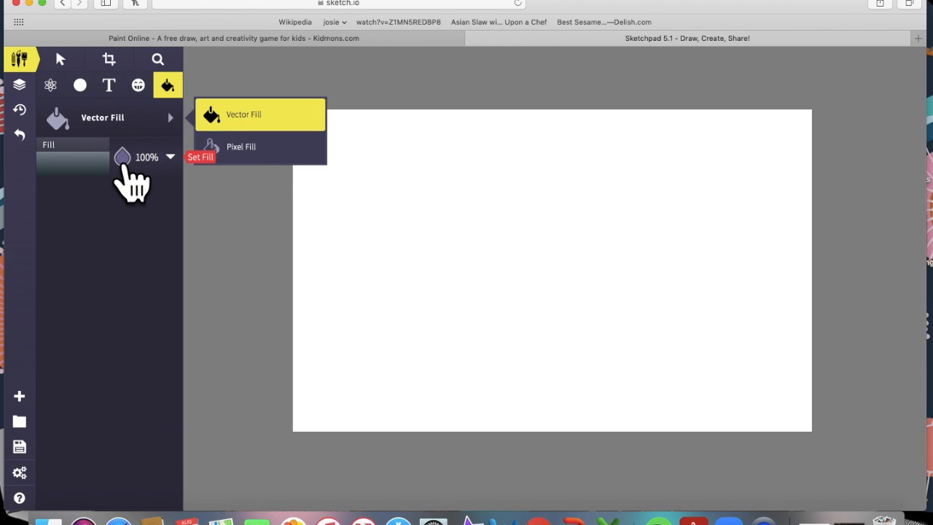
left_click(387, 200)
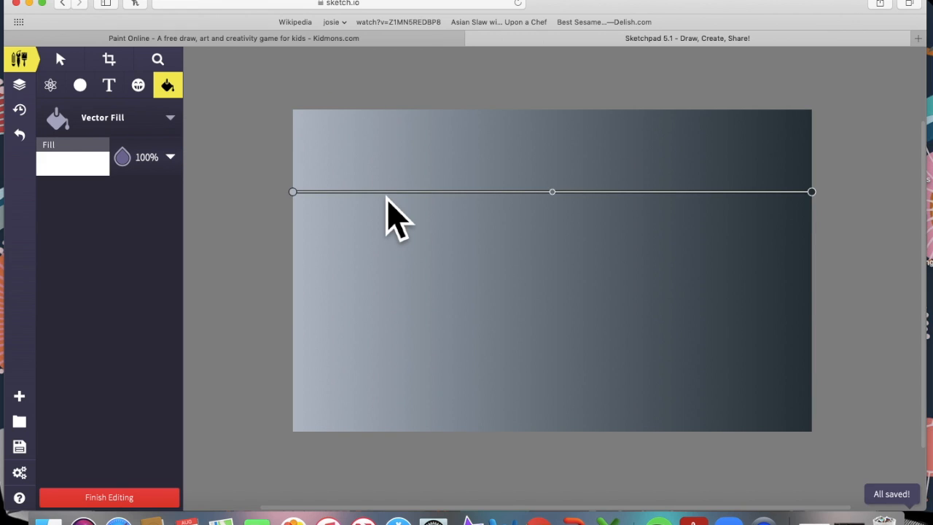
Step: Change the canvas fill to the brown-to-gold linear gradient and turn it to a 90° angle
left_click(102, 175)
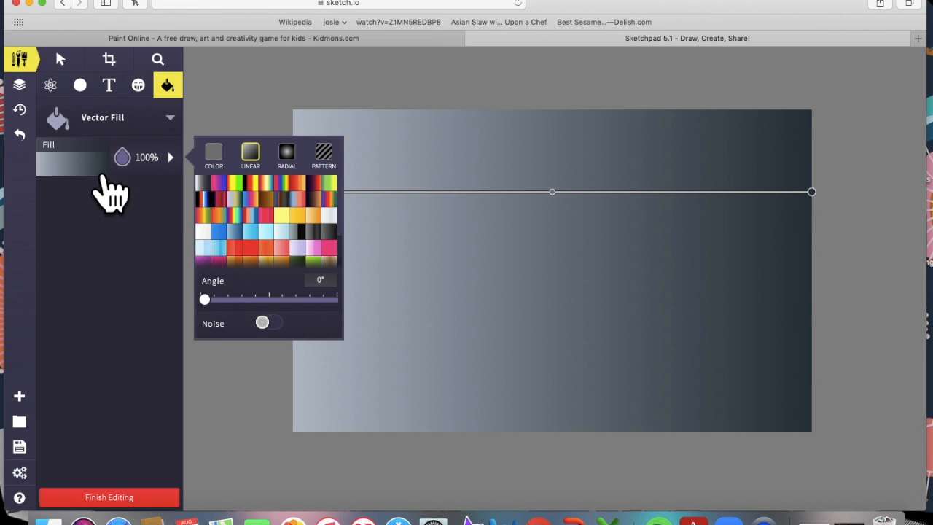
left_click(267, 199)
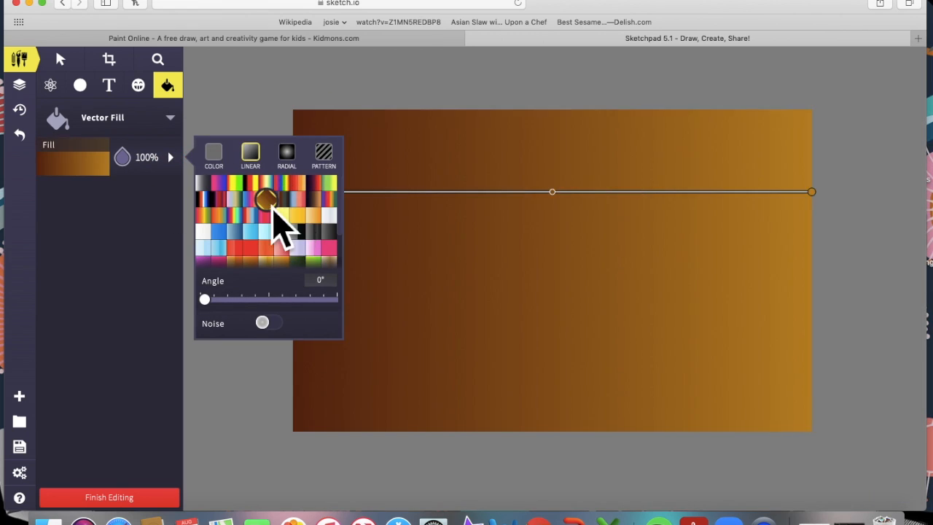
left_click(588, 228)
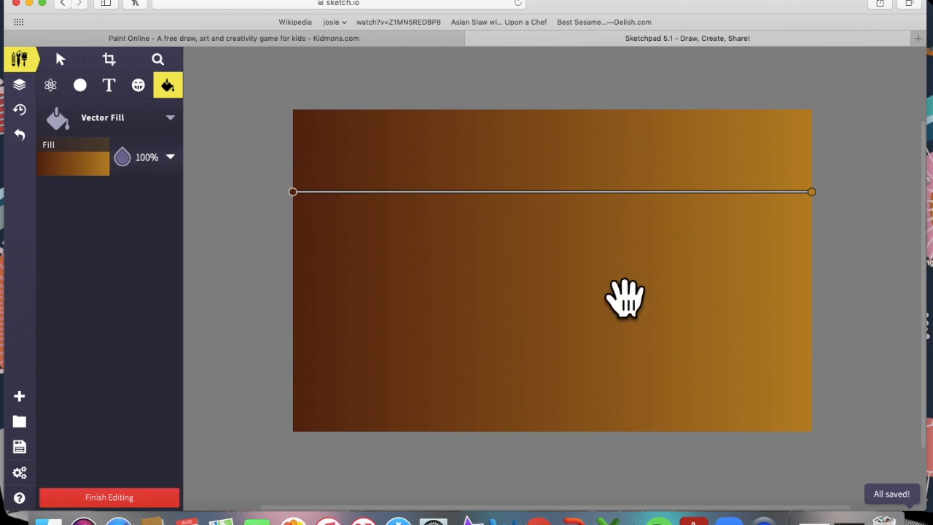
left_click_drag(846, 228, 326, 373)
Step: Change the canvas fill to the striped blue linear gradient and stretch it diagonally across the canvas at about 150°
left_click(92, 172)
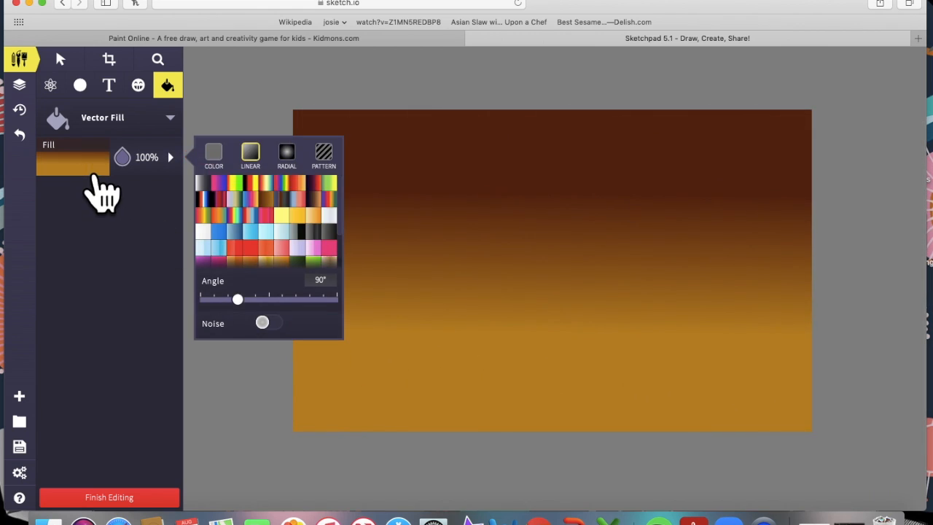
scroll(269, 248, "down", 2)
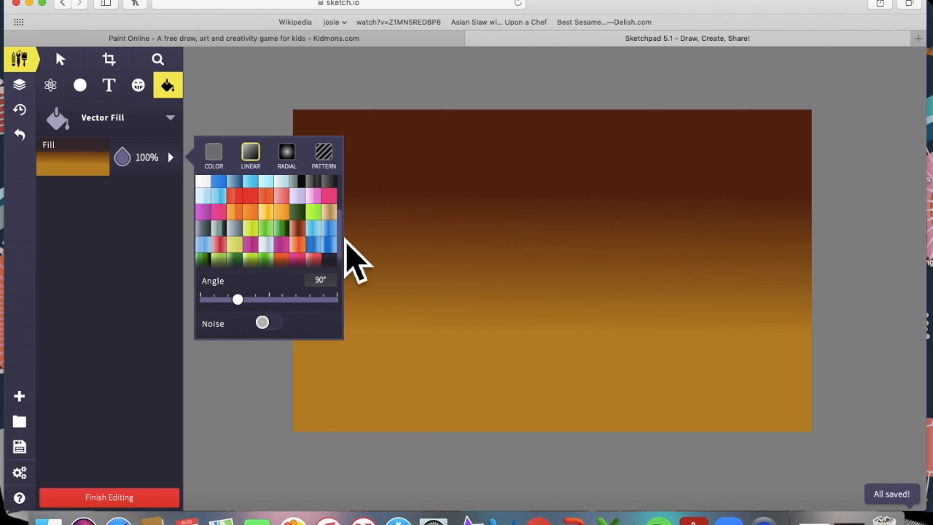
left_click(327, 244)
left_click(479, 234)
left_click_drag(479, 235, 523, 121)
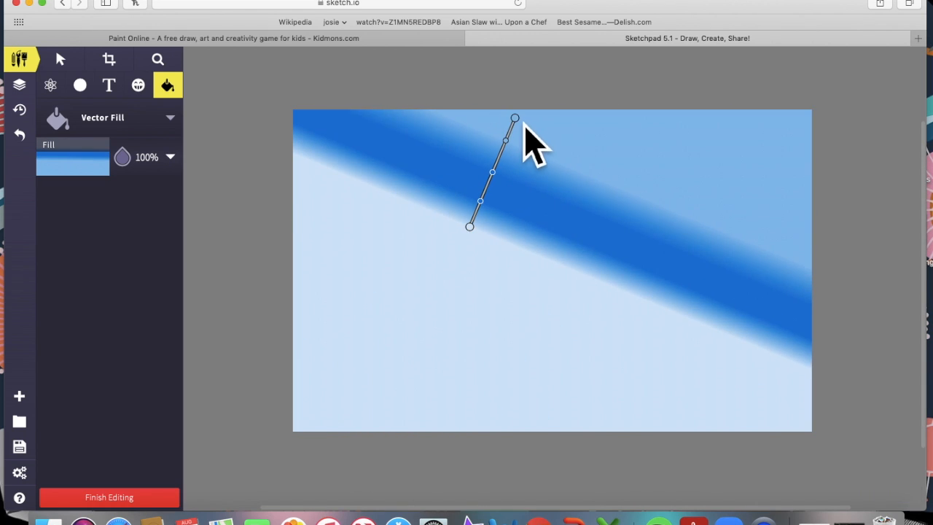
left_click(610, 189)
left_click_drag(571, 239, 173, 371)
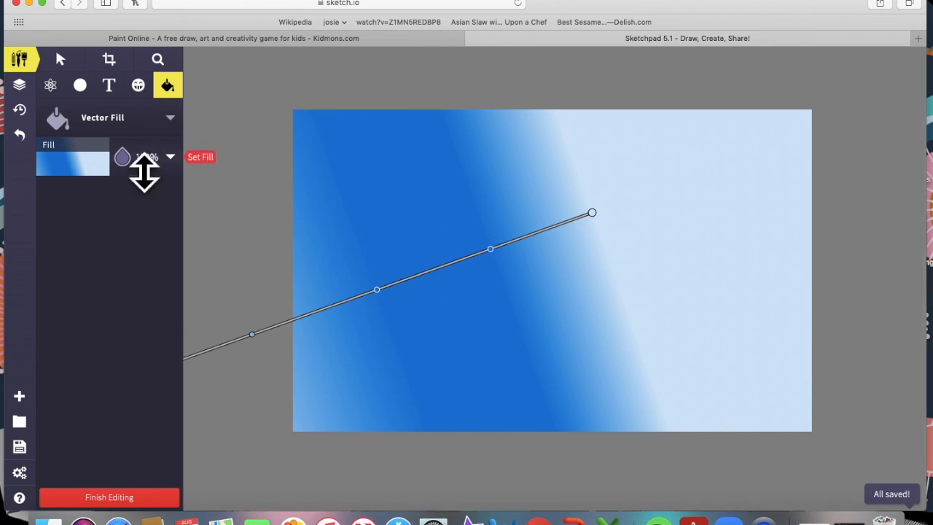
Step: Switch the canvas fill to the red-and-orange radial gradient and shift its dark centre toward the canvas's upper-left corner
left_click(103, 179)
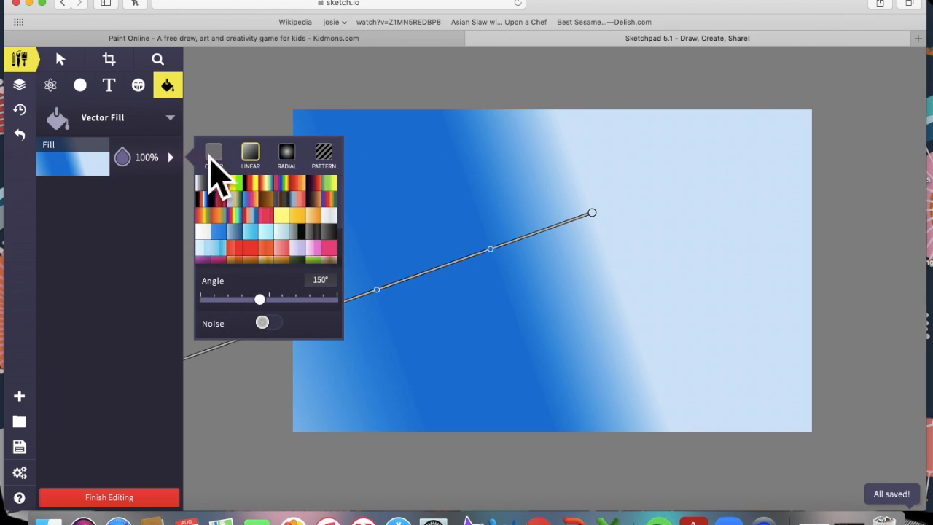
left_click(291, 162)
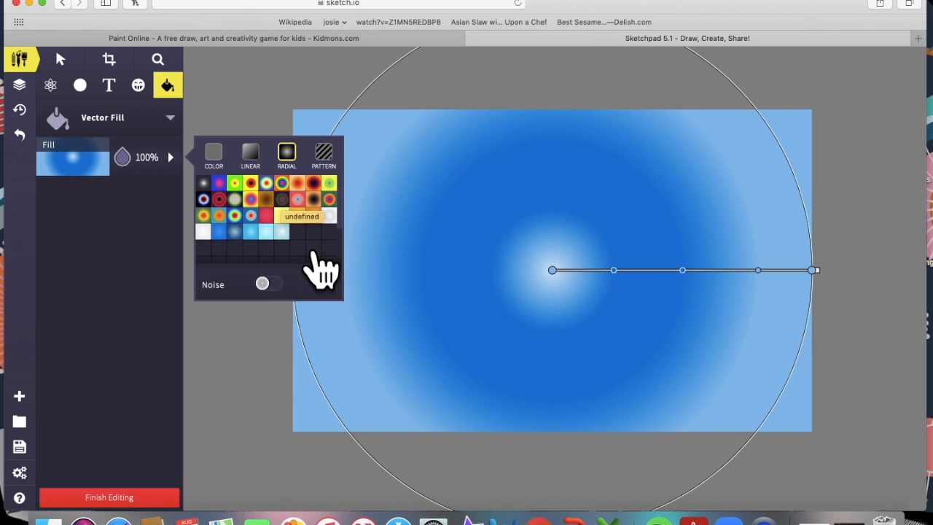
scroll(281, 276, "down", 3)
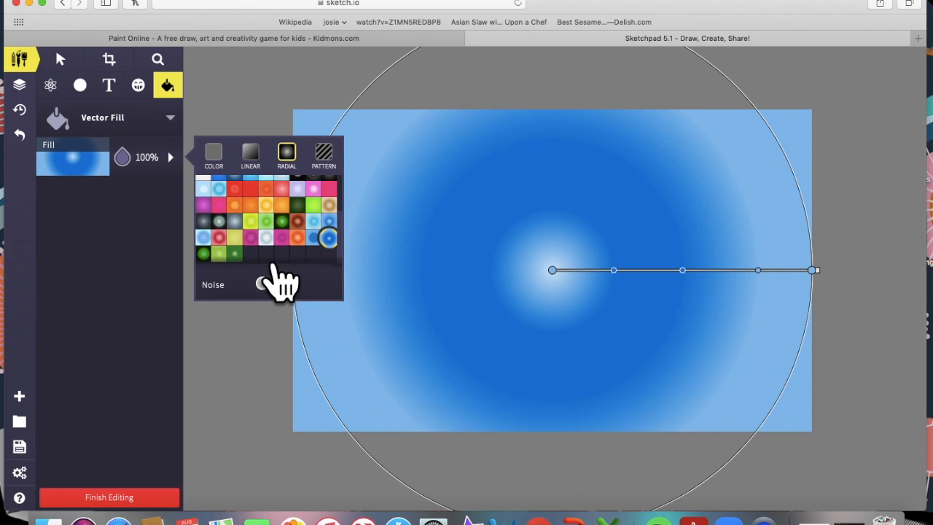
scroll(275, 266, "up", 5)
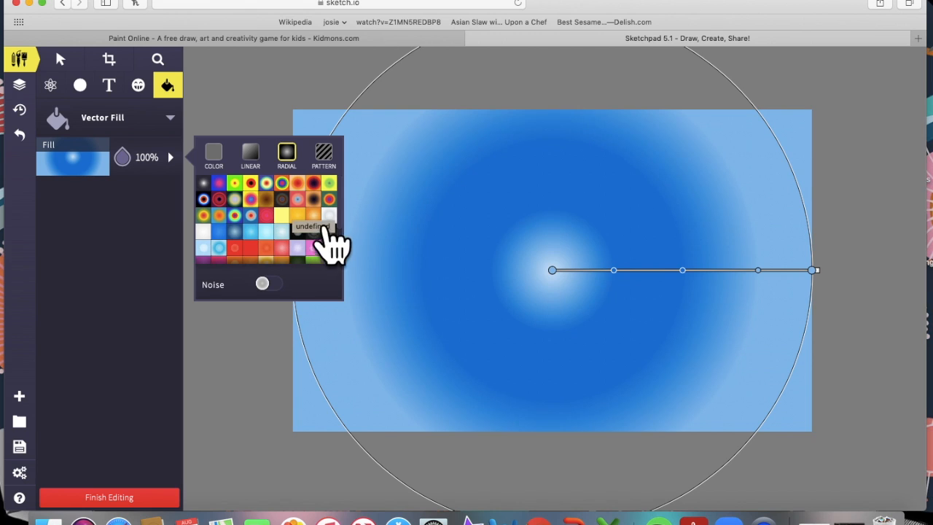
left_click(298, 183)
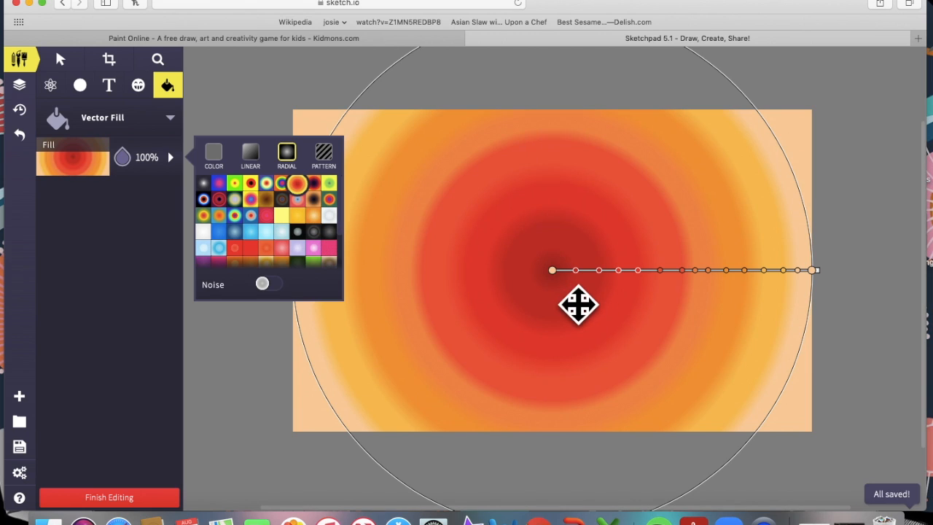
left_click_drag(583, 308, 334, 184)
left_click(249, 242)
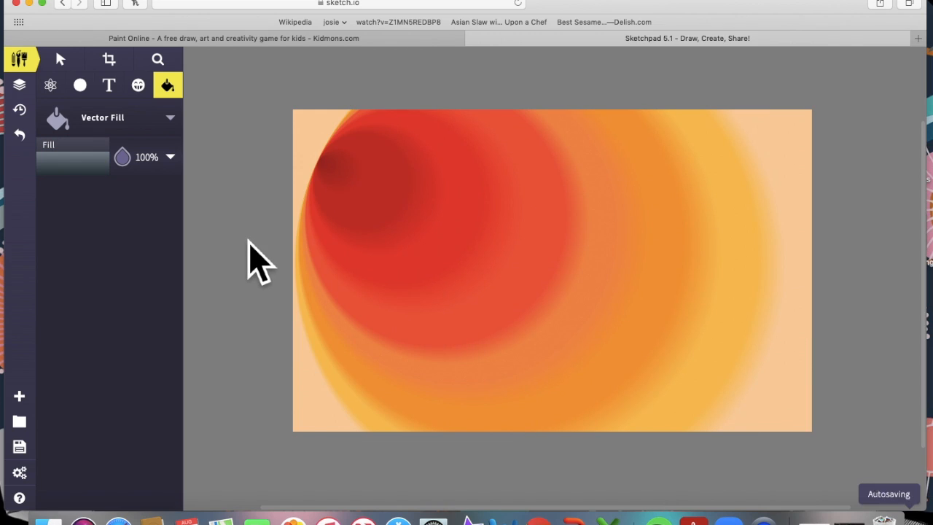
Step: Shrink the radial gradient to concentric rings centred slightly above and left of the canvas's middle, and finish editing
left_click(503, 219)
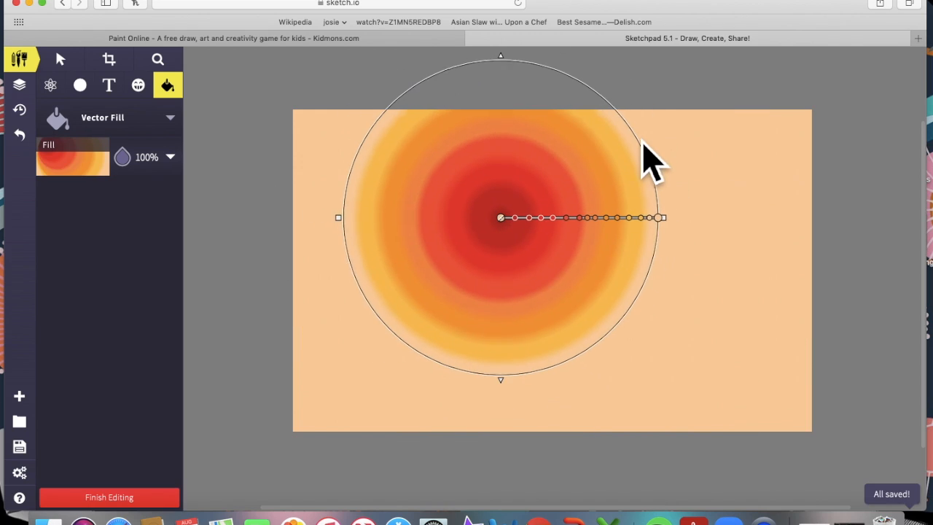
left_click(343, 164)
left_click(319, 153)
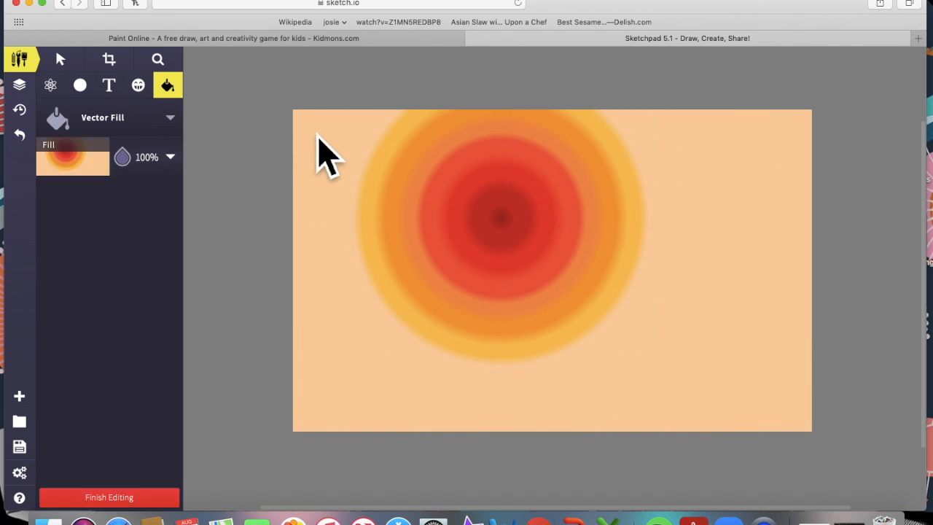
left_click(320, 135)
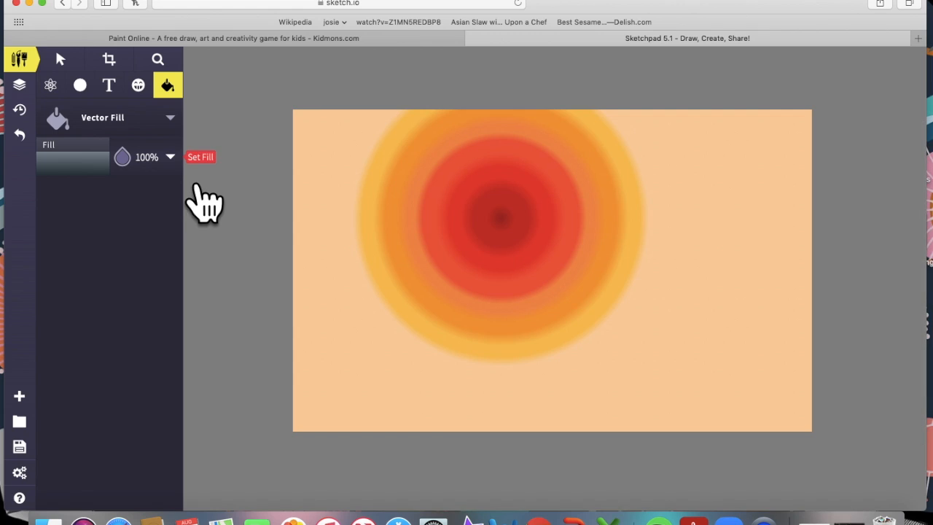
Step: Enlarge the radial gradient slightly, offset its dark centre toward the upper left of the rings, and finish editing
left_click(149, 136)
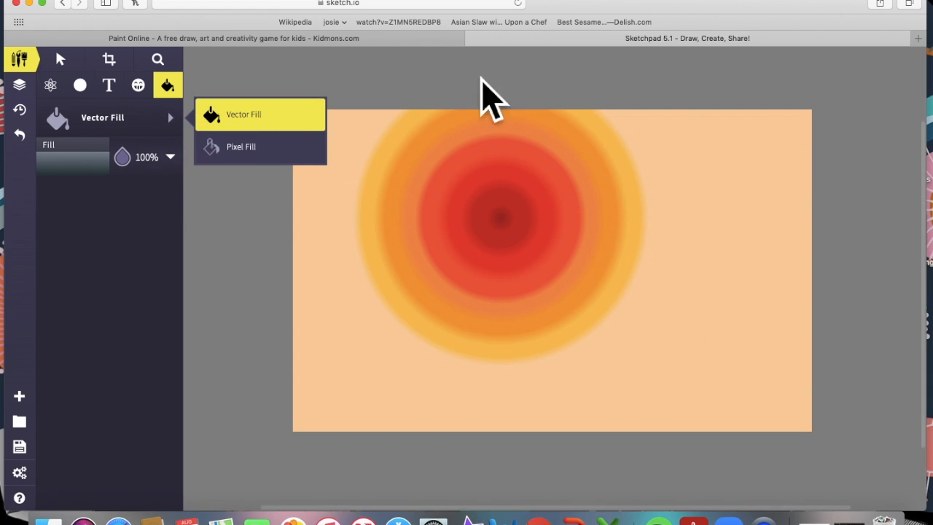
left_click(423, 254)
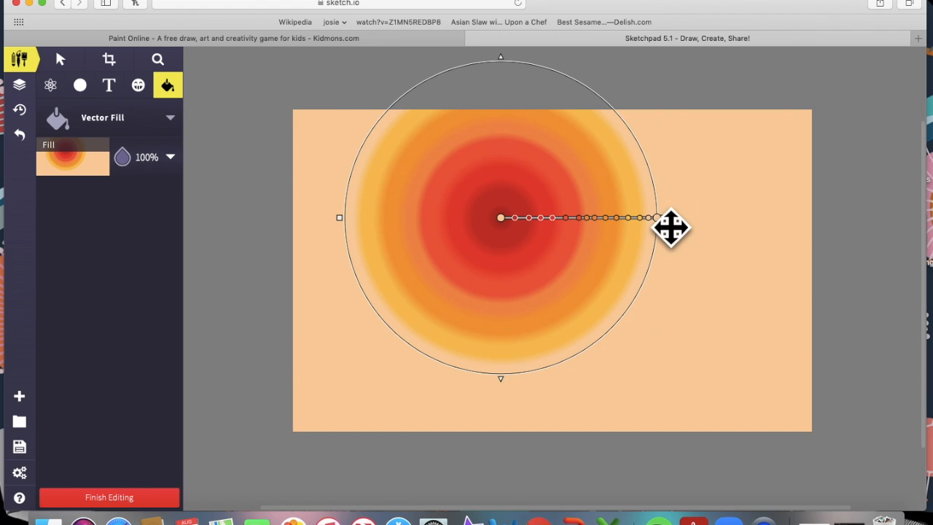
mouse_move(679, 240)
left_mouse_down()
mouse_move(834, 217)
mouse_move(547, 264)
mouse_move(685, 232)
left_mouse_up()
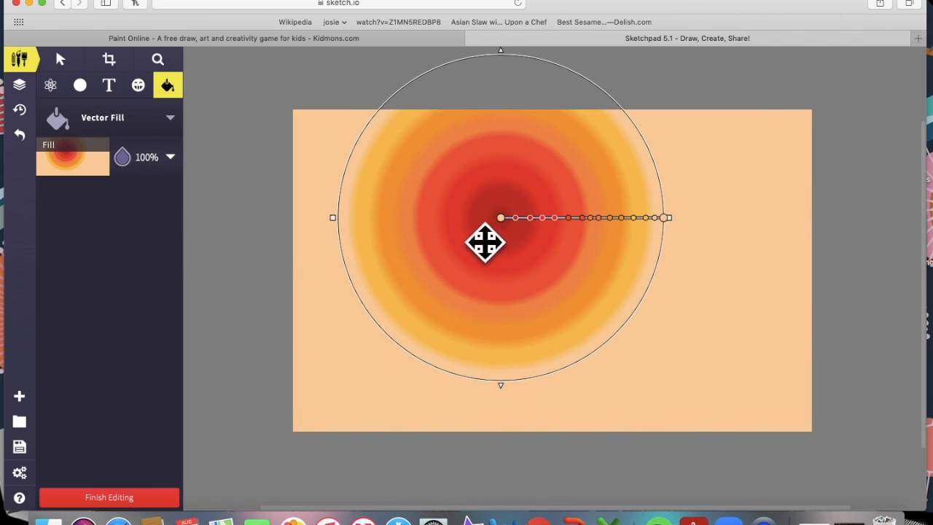
left_click_drag(538, 254, 449, 213)
left_click(347, 423)
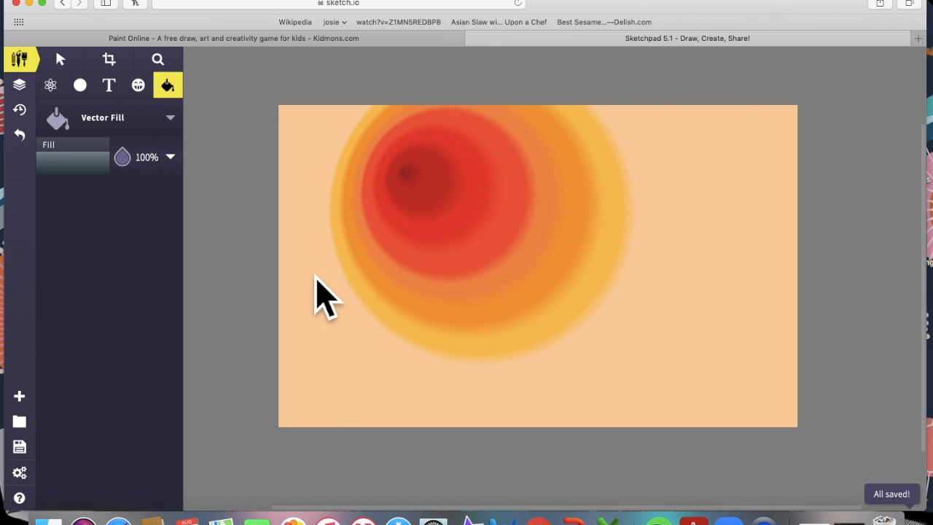
Step: Switch from Vector Fill to the Tile Brush
left_click(106, 175)
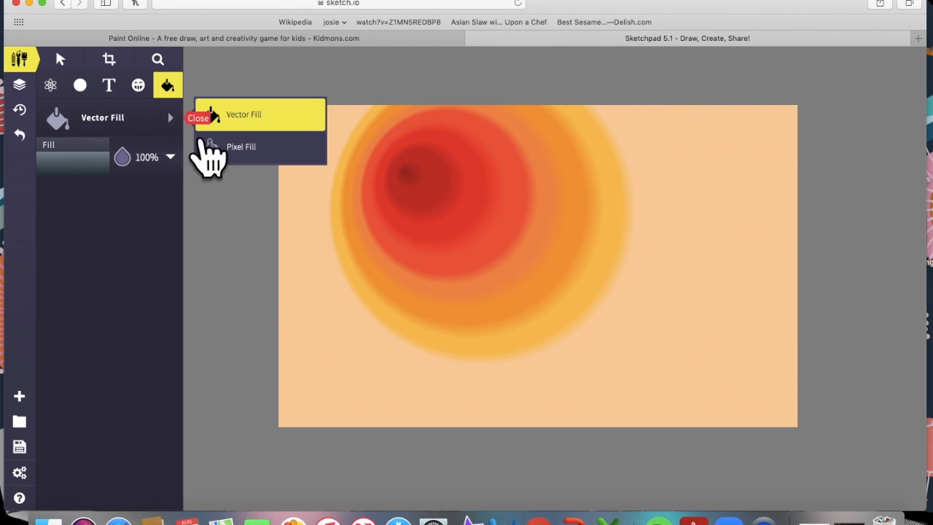
left_click(79, 100)
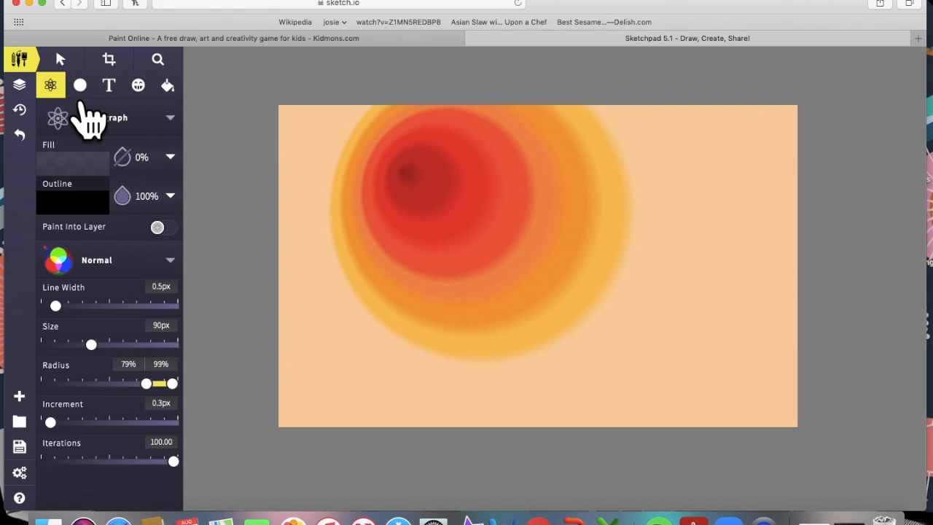
left_click(94, 131)
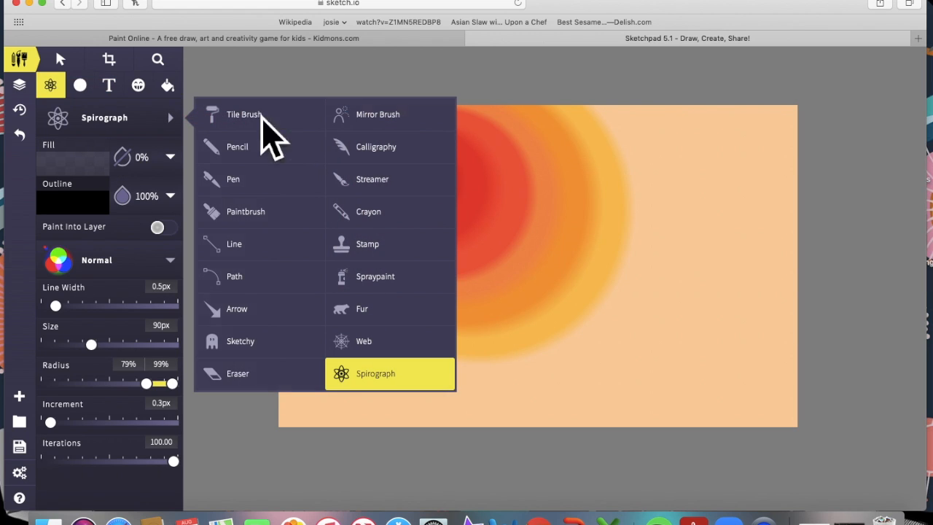
left_click(245, 115)
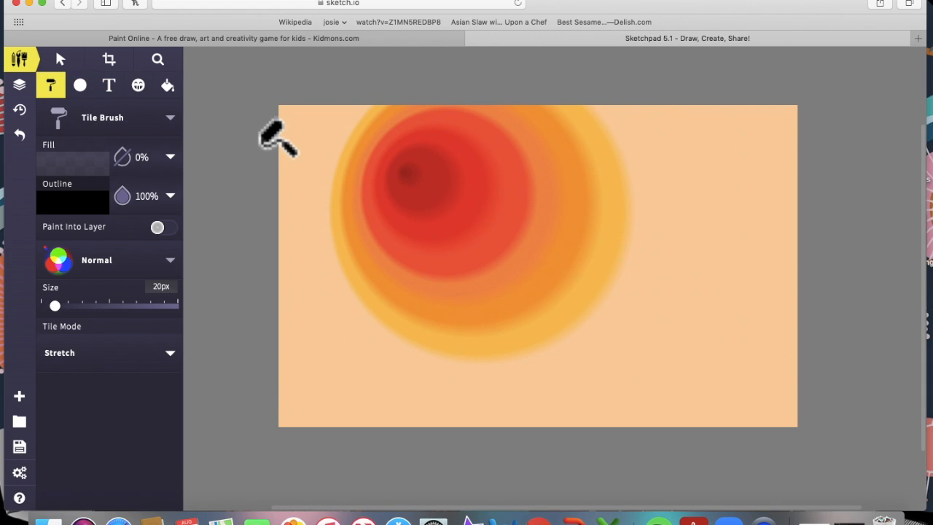
Step: Set the Tile Brush's fill to the blue pattern and its outline to light blue
left_click(113, 191)
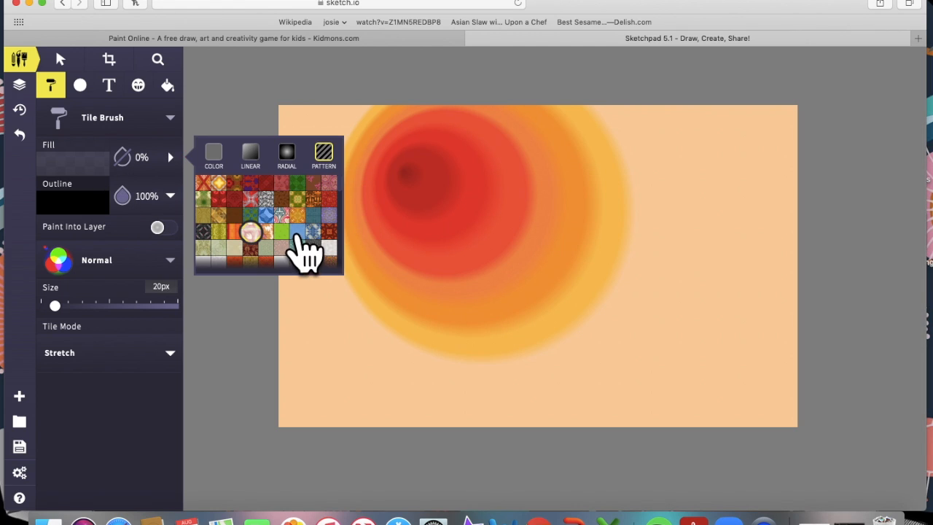
left_click(275, 219)
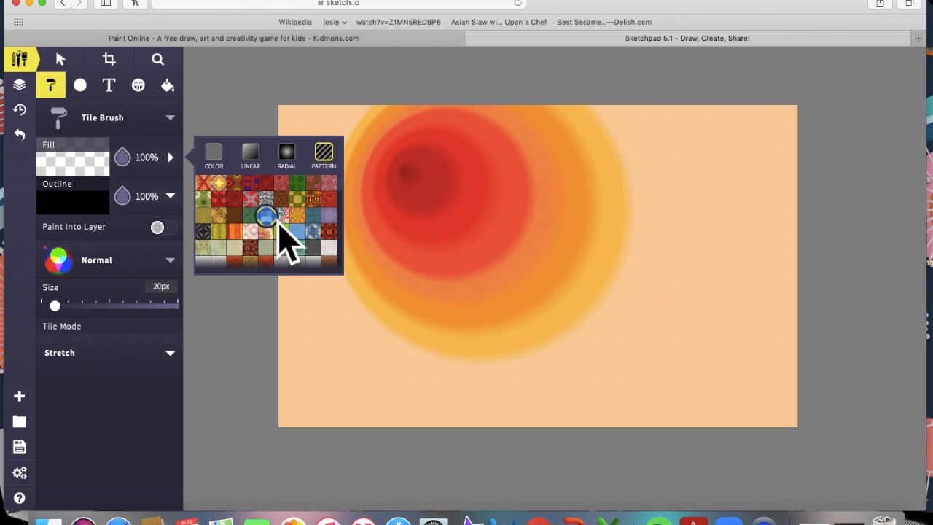
left_click(102, 206)
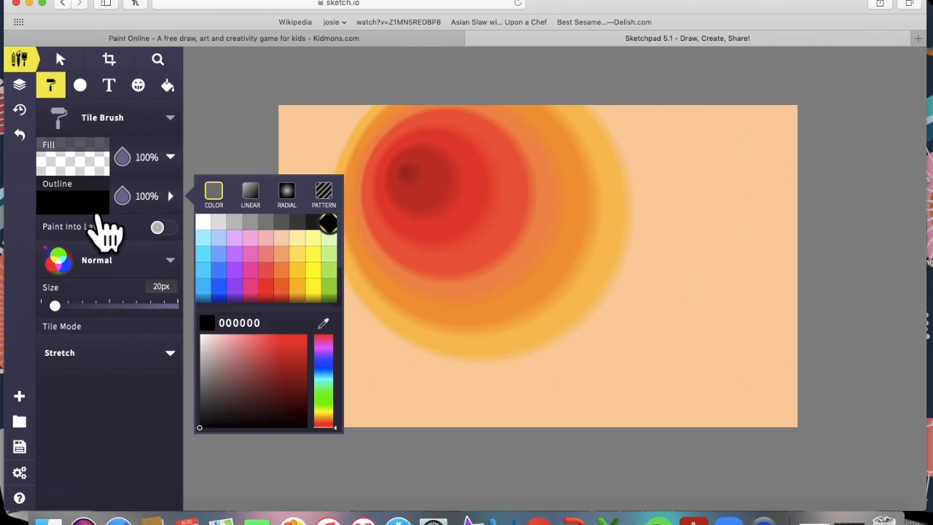
left_click(220, 255)
left_click(106, 175)
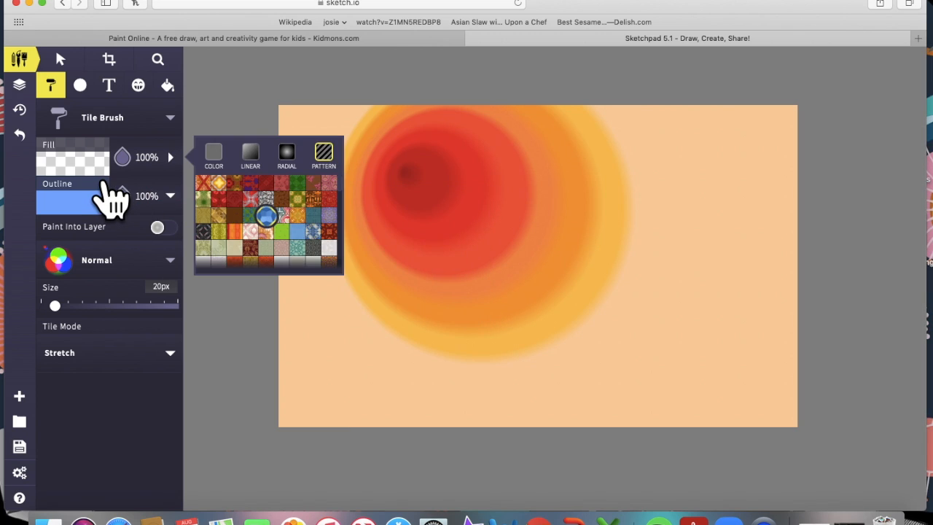
left_click(277, 217)
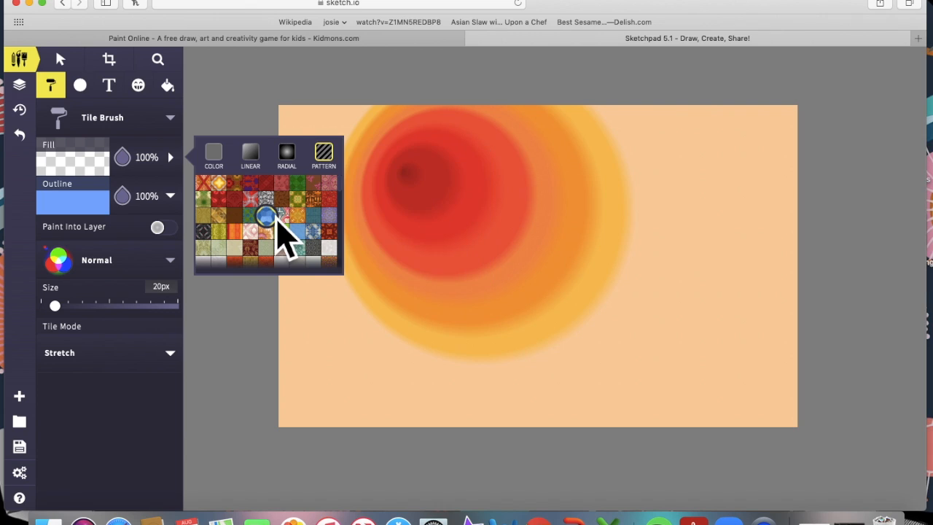
Step: Set the Tile Brush's fill to the blue and cream floral pattern and its size to 1px
left_click(313, 232)
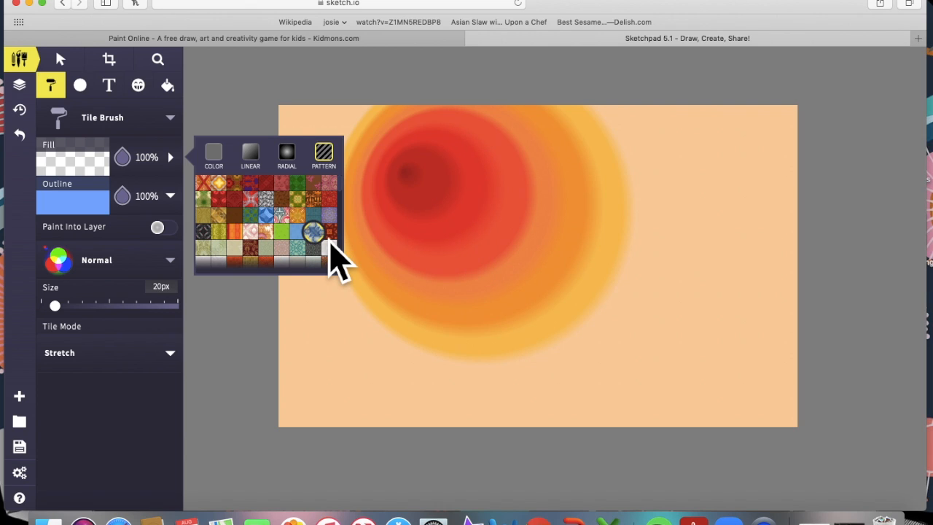
scroll(328, 248, "down", 3)
left_click_drag(56, 306, 44, 306)
mouse_move(133, 188)
left_mouse_down()
mouse_move(144, 187)
mouse_move(133, 174)
left_mouse_up()
left_click(137, 125)
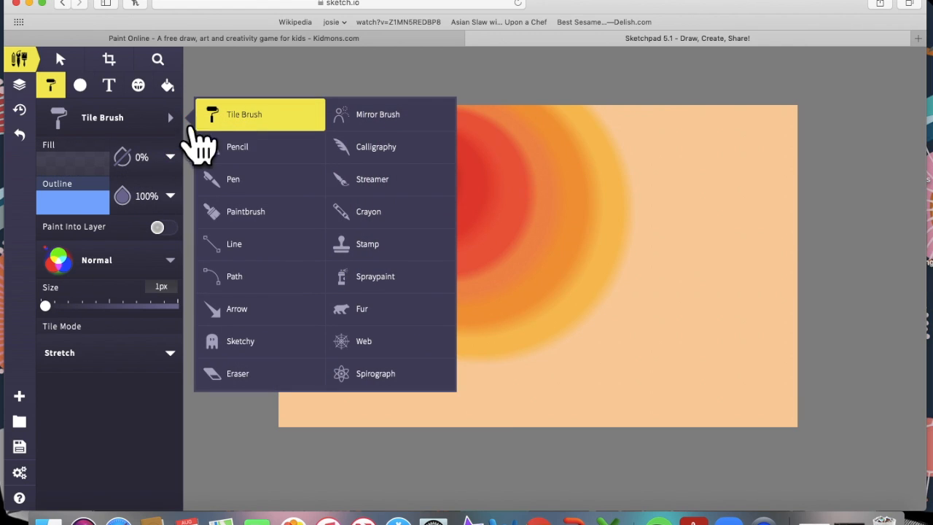
left_click(297, 150)
left_click(161, 121)
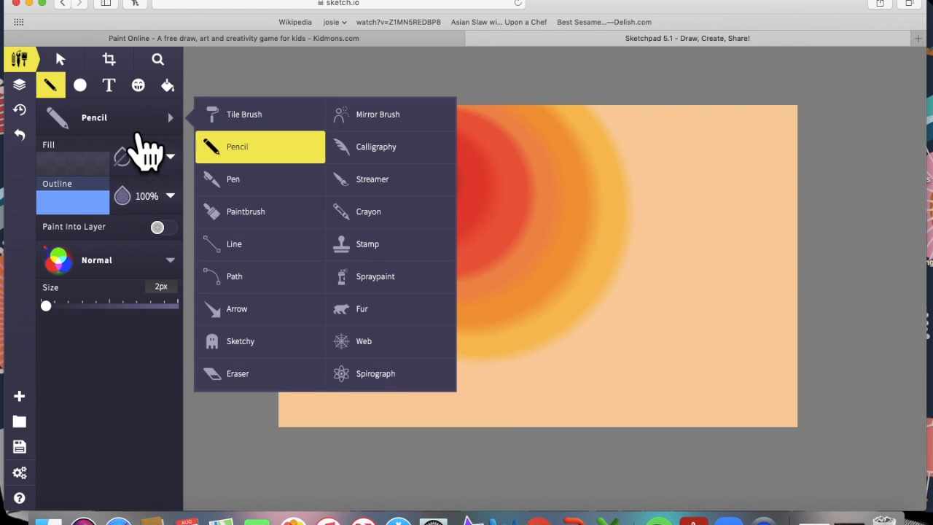
left_click(102, 170)
left_click_drag(140, 167, 144, 171)
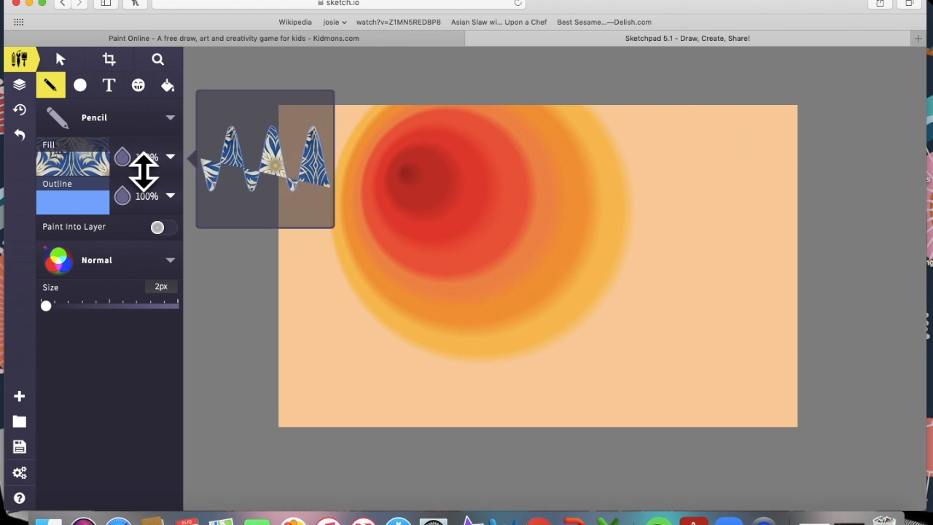
Step: Paint a wavy band of the blue floral pattern along the canvas's lower edge with the Tile Brush
left_click(143, 125)
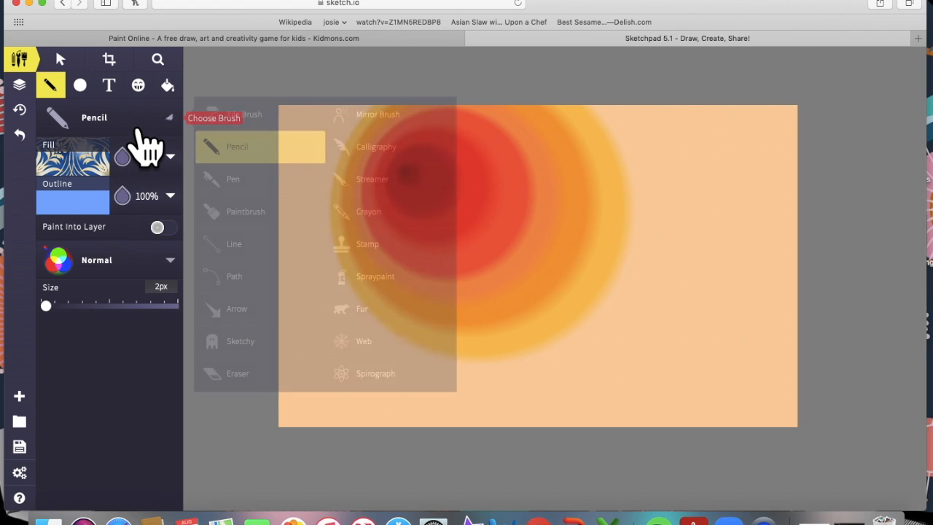
left_click(251, 116)
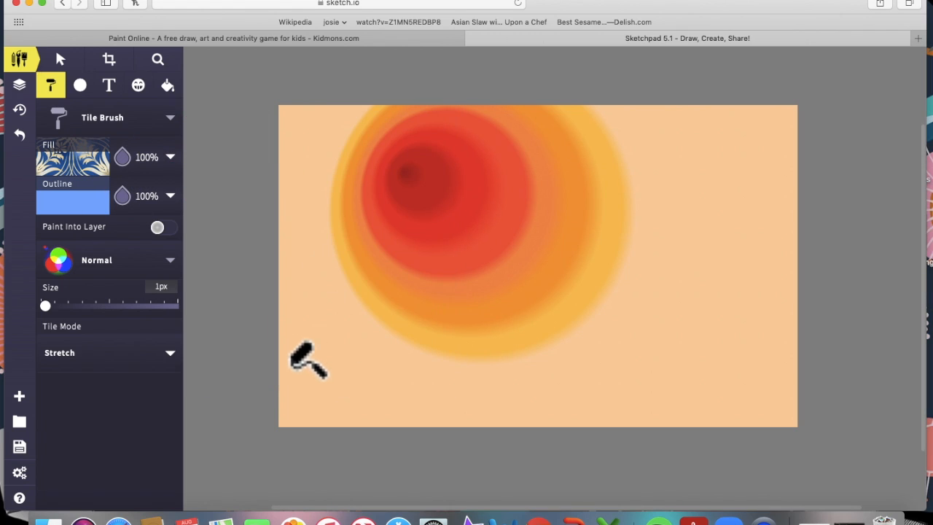
mouse_move(332, 356)
left_mouse_down()
mouse_move(358, 340)
mouse_move(394, 383)
mouse_move(453, 356)
mouse_move(460, 396)
mouse_move(474, 358)
mouse_move(532, 362)
mouse_move(574, 395)
mouse_move(575, 369)
mouse_move(636, 350)
mouse_move(660, 380)
mouse_move(668, 358)
mouse_move(739, 327)
mouse_move(770, 362)
mouse_move(813, 355)
mouse_move(826, 433)
mouse_move(676, 501)
mouse_move(406, 468)
mouse_move(287, 421)
mouse_move(219, 425)
mouse_move(187, 464)
left_mouse_up()
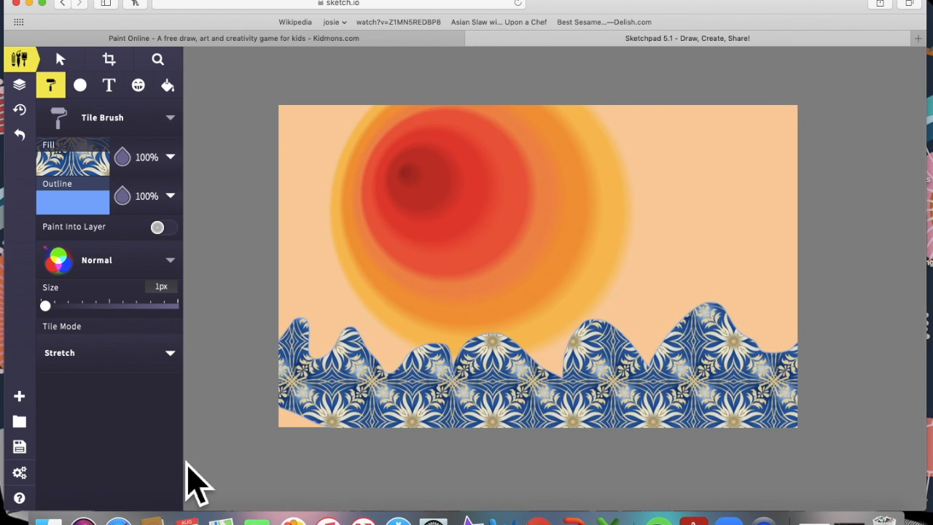
Step: Change the Tile Brush's fill to the mint green textured pattern and paint several patches over the blue waves
left_click(101, 178)
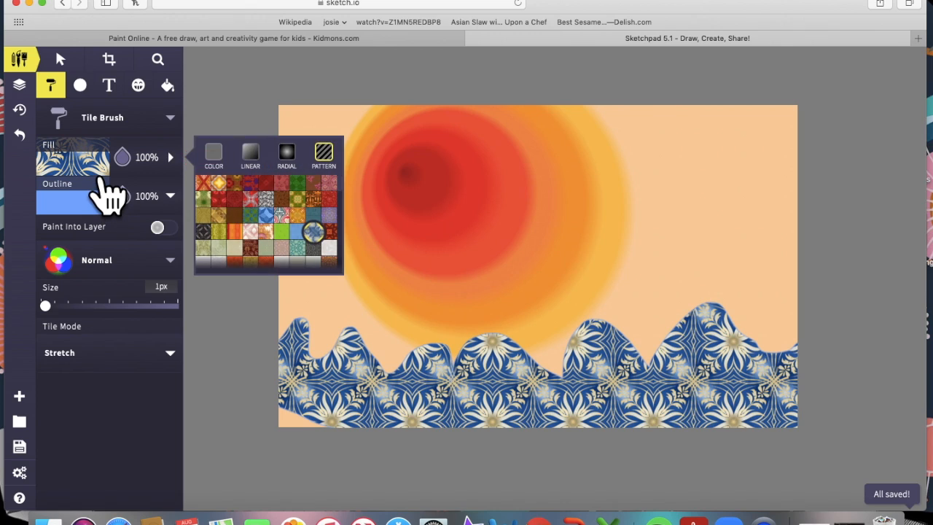
scroll(283, 232, "down", 15)
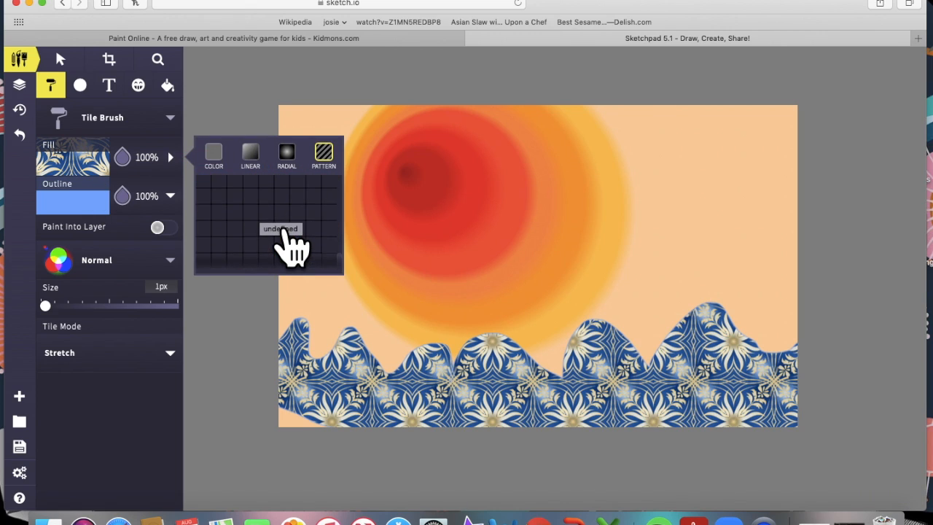
scroll(291, 244, "up", 3)
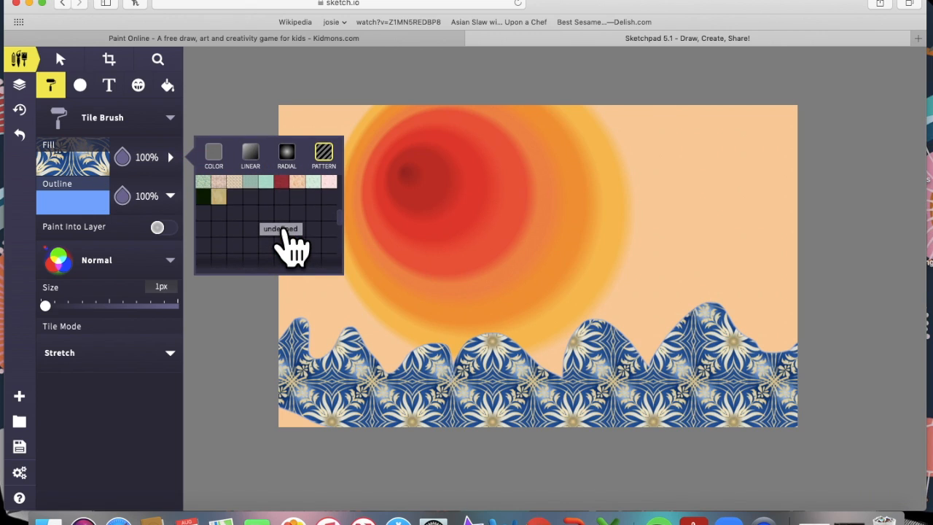
scroll(291, 240, "up", 5)
left_click(304, 232)
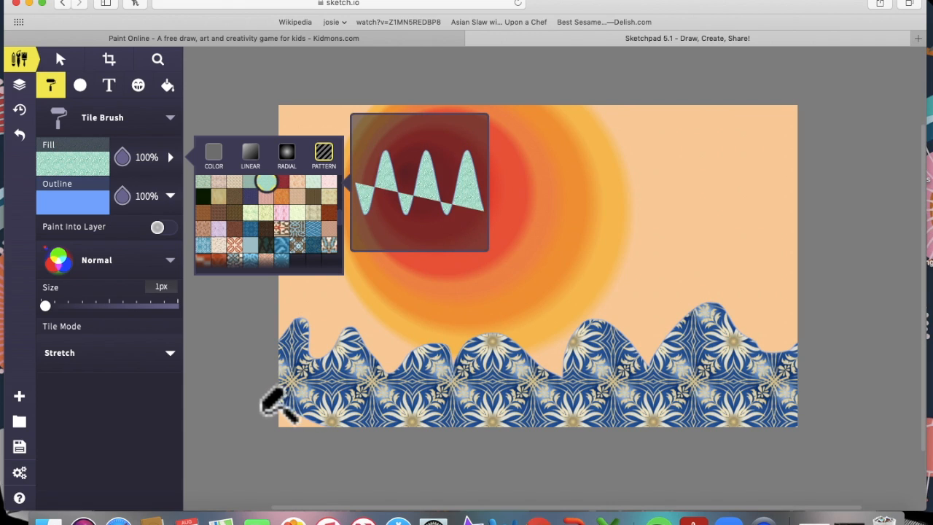
mouse_move(283, 383)
left_mouse_down()
mouse_move(358, 433)
mouse_move(440, 406)
mouse_move(479, 419)
mouse_move(660, 379)
mouse_move(674, 424)
left_mouse_up()
mouse_move(700, 376)
left_mouse_down()
mouse_move(793, 405)
mouse_move(735, 410)
mouse_move(816, 421)
left_mouse_up()
left_click_drag(573, 406, 613, 441)
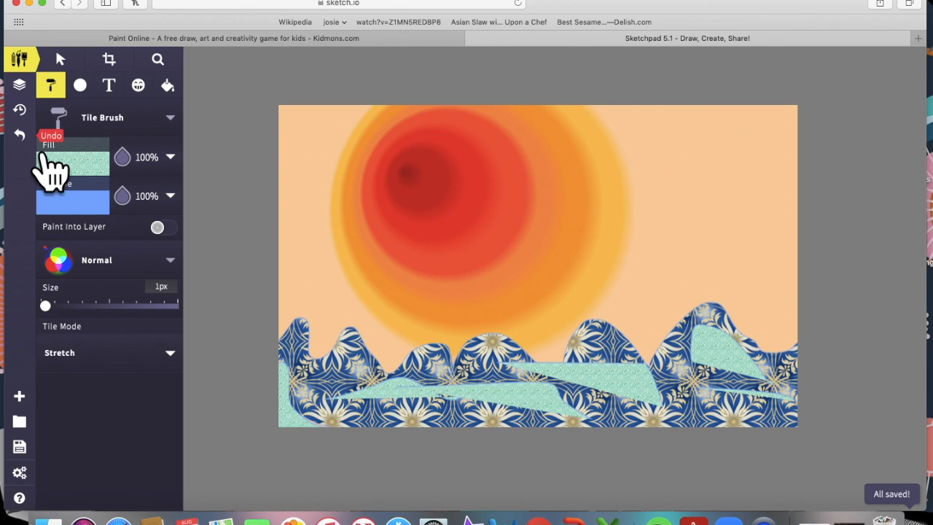
Step: Undo the mint green patches painted over the blue waves
key("super+z")
key("super+z")
key("super+z")
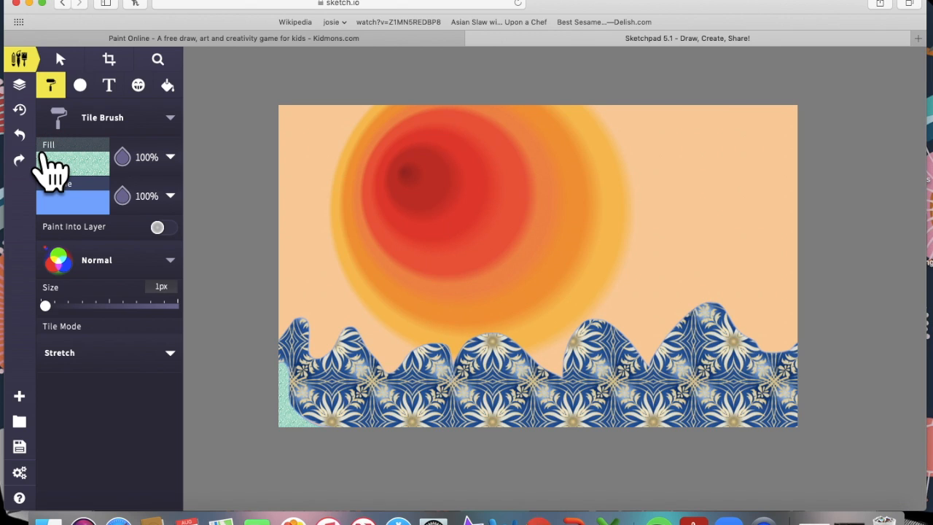
Step: Set the Tile Brush's fill to the darker teal-green pattern and paint overlapping wave patches across the blue band
left_click(110, 172)
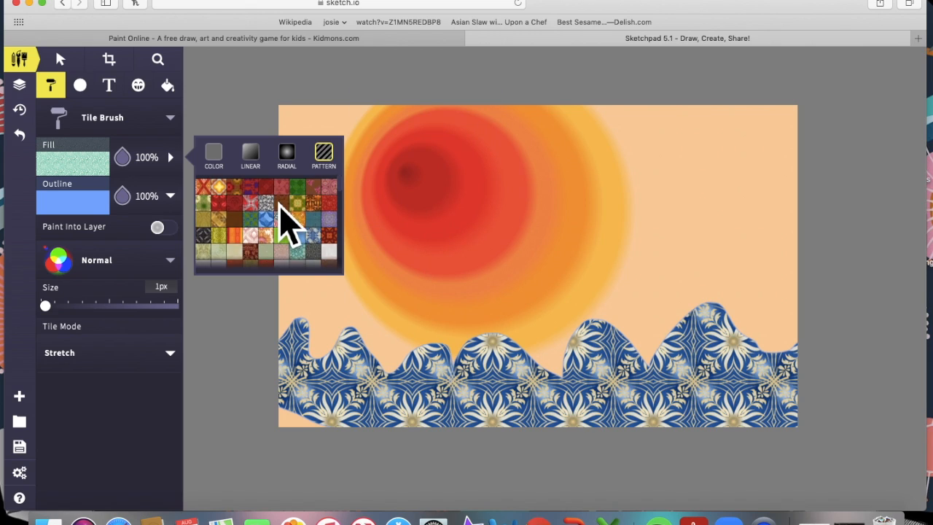
left_click(205, 211)
mouse_move(274, 395)
left_mouse_down()
mouse_move(449, 448)
mouse_move(129, 474)
left_mouse_up()
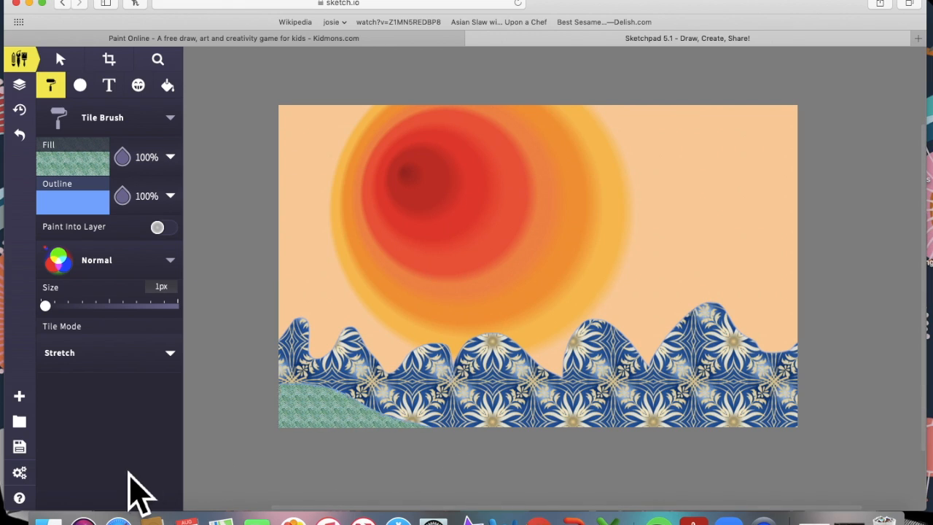
mouse_move(560, 398)
left_mouse_down()
mouse_move(585, 432)
mouse_move(494, 476)
mouse_move(452, 437)
left_mouse_up()
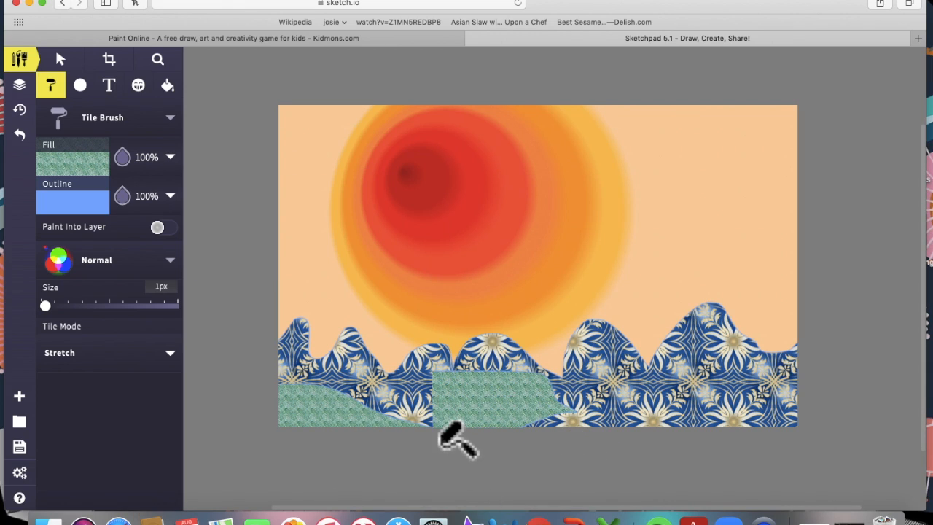
left_click_drag(814, 410, 798, 423)
mouse_move(750, 322)
left_mouse_down()
mouse_move(761, 399)
mouse_move(664, 399)
mouse_move(633, 382)
mouse_move(609, 408)
mouse_move(648, 409)
mouse_move(664, 420)
mouse_move(697, 402)
mouse_move(671, 420)
mouse_move(567, 428)
mouse_move(396, 418)
mouse_move(417, 368)
mouse_move(394, 394)
mouse_move(313, 420)
mouse_move(363, 388)
mouse_move(246, 411)
left_mouse_up()
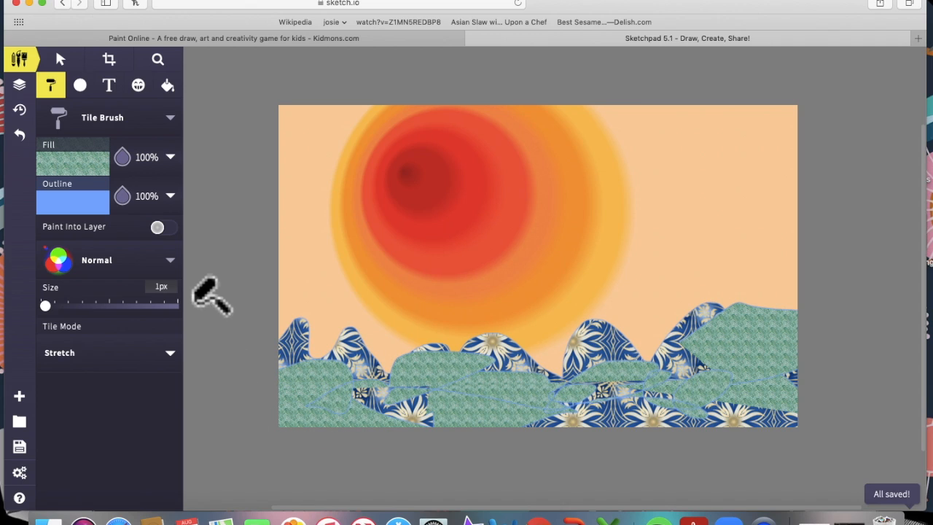
Step: Set the Tile Brush's fill to the pale mint speckled pattern and paint angular highlight patches across the waves
left_click(105, 172)
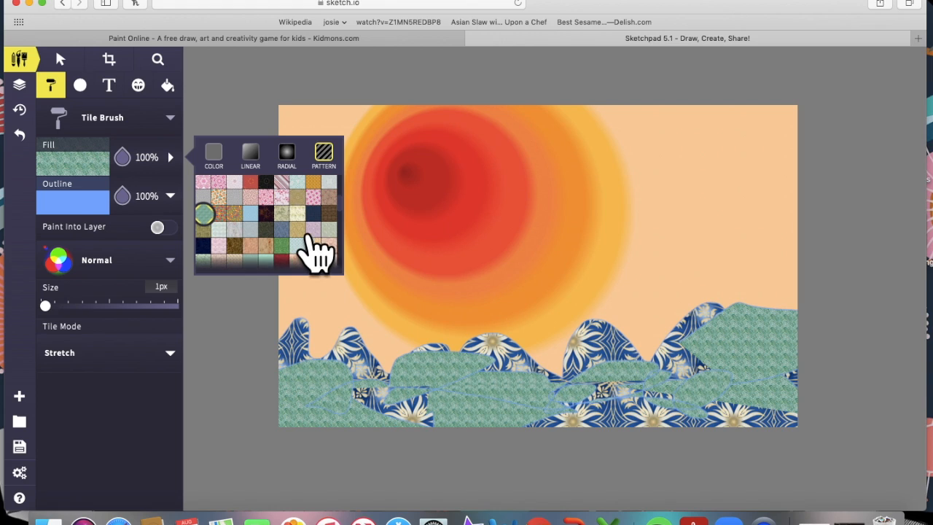
left_click(298, 245)
mouse_move(285, 390)
left_mouse_down()
mouse_move(330, 403)
mouse_move(289, 450)
mouse_move(340, 413)
mouse_move(391, 408)
mouse_move(437, 448)
mouse_move(439, 400)
mouse_move(494, 362)
mouse_move(541, 375)
left_mouse_up()
mouse_move(576, 341)
left_mouse_down()
mouse_move(626, 398)
mouse_move(615, 410)
mouse_move(641, 443)
mouse_move(501, 442)
left_mouse_up()
mouse_move(642, 386)
left_mouse_down()
mouse_move(696, 397)
mouse_move(769, 447)
mouse_move(632, 464)
mouse_move(702, 420)
left_mouse_up()
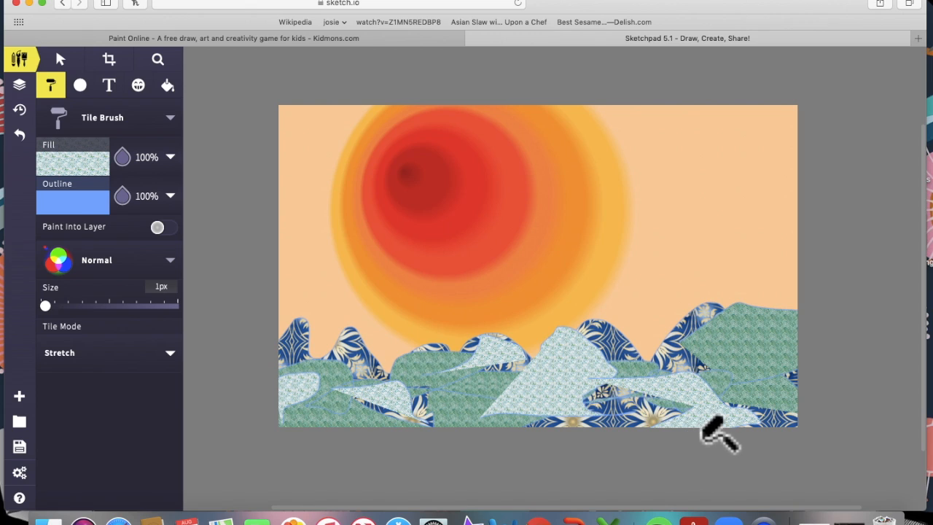
mouse_move(685, 348)
left_mouse_down()
mouse_move(755, 344)
mouse_move(809, 406)
left_mouse_up()
mouse_move(736, 404)
left_mouse_down()
mouse_move(872, 414)
mouse_move(893, 429)
left_mouse_up()
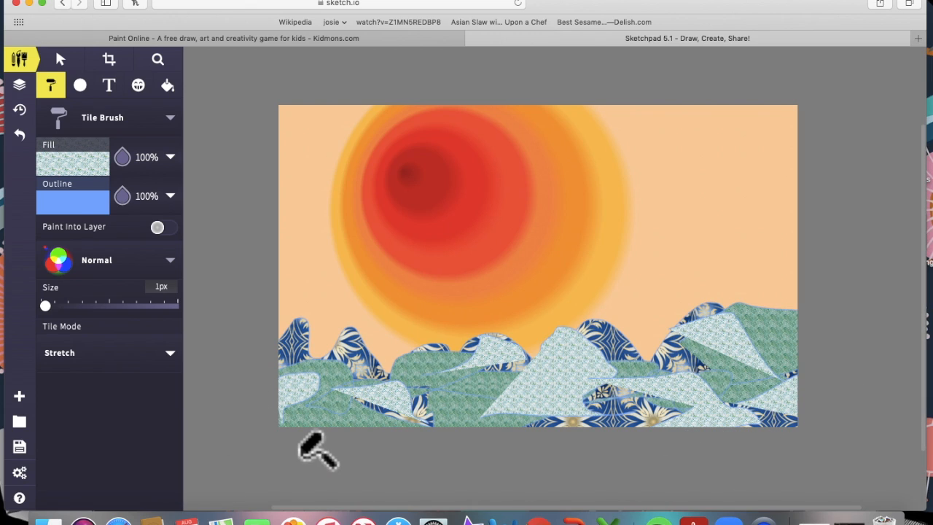
Step: Switch to the Crayon with a solid grey fill and light grey outline, and try it on the waves
left_click(121, 126)
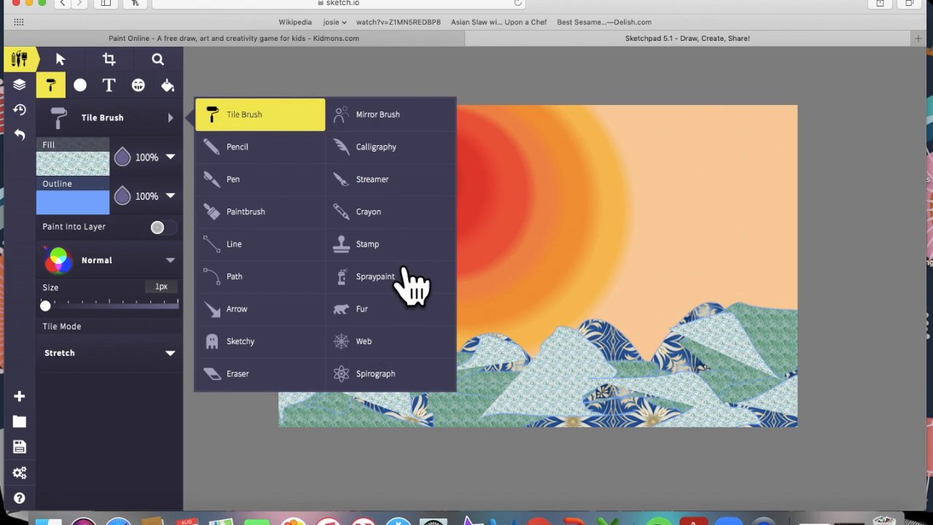
left_click(436, 219)
left_click(169, 157)
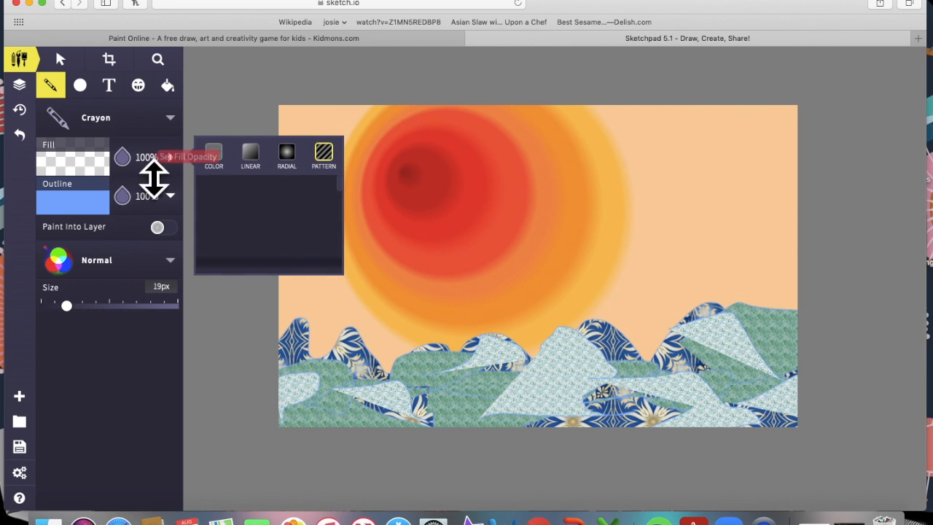
left_click(233, 169)
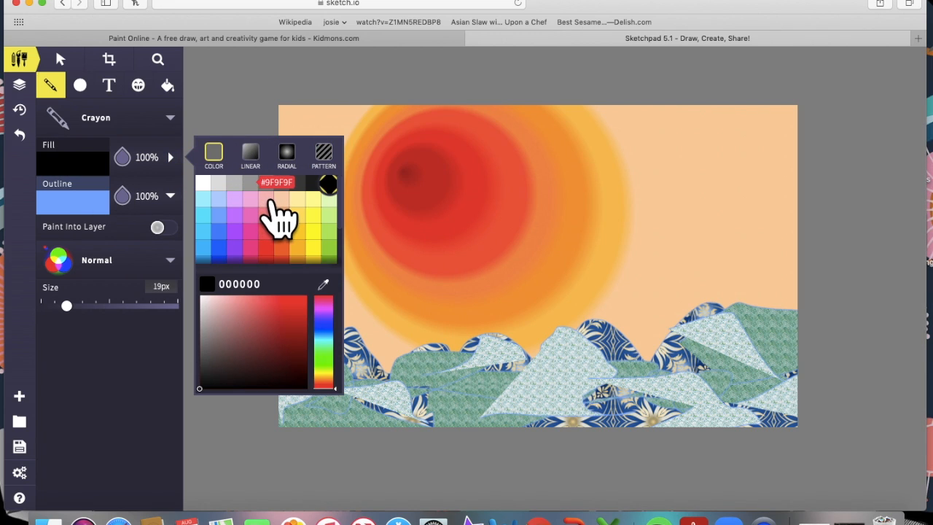
left_click(272, 195)
left_click(118, 209)
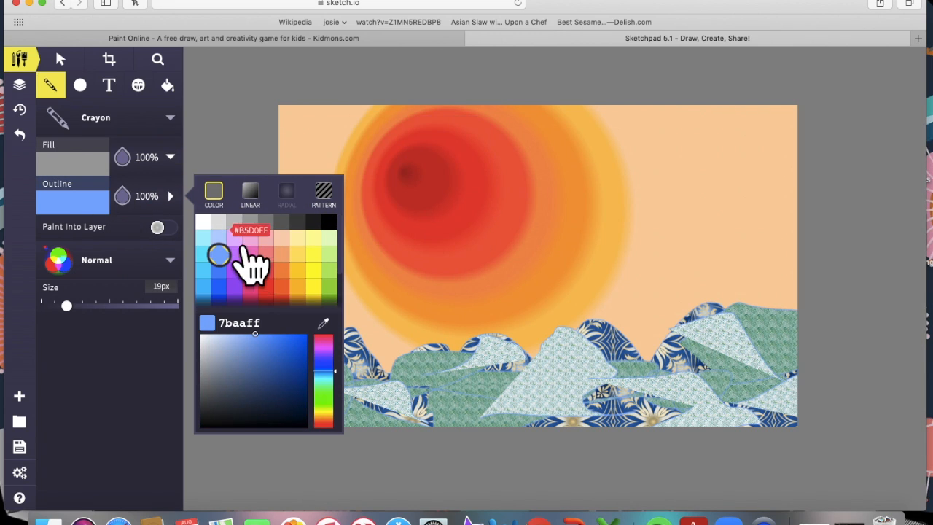
left_click(222, 227)
left_click(390, 393)
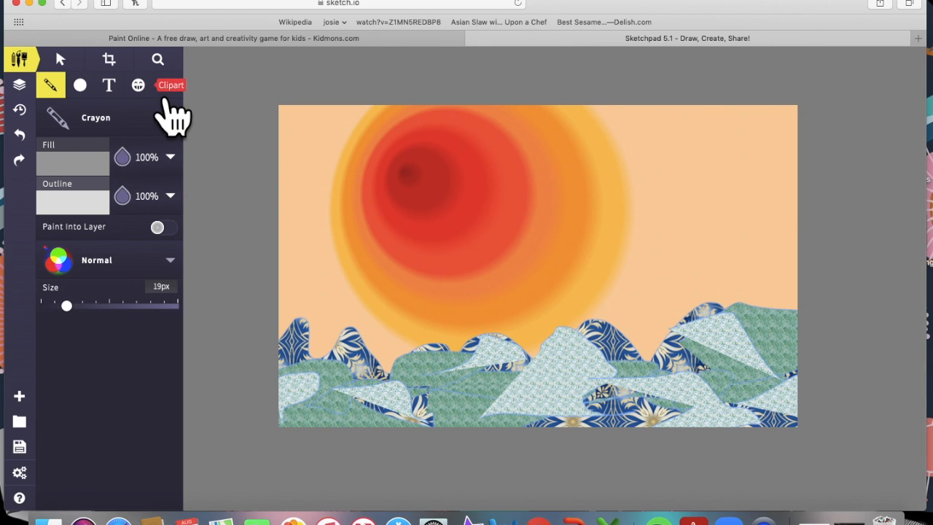
Step: Search the clipart library for "sun" and for "whale", and choose the black whale outline
left_click(139, 85)
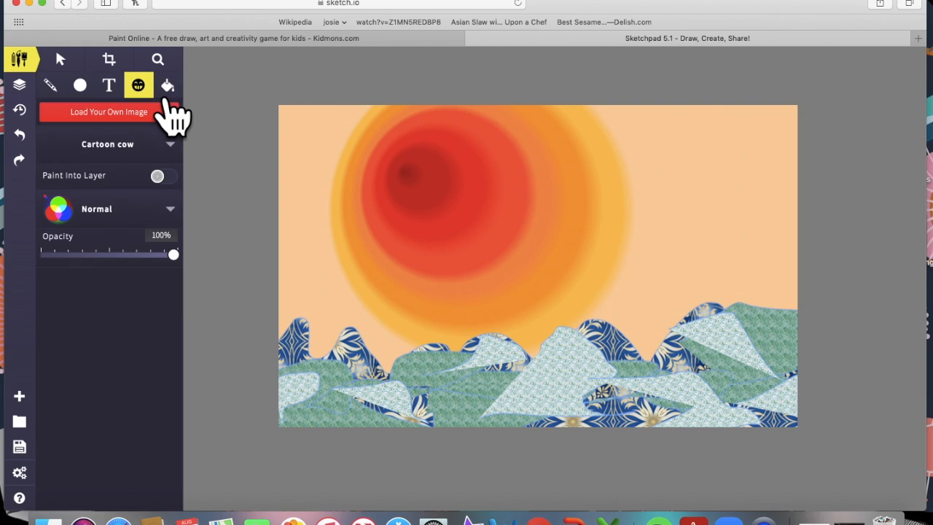
left_click(146, 156)
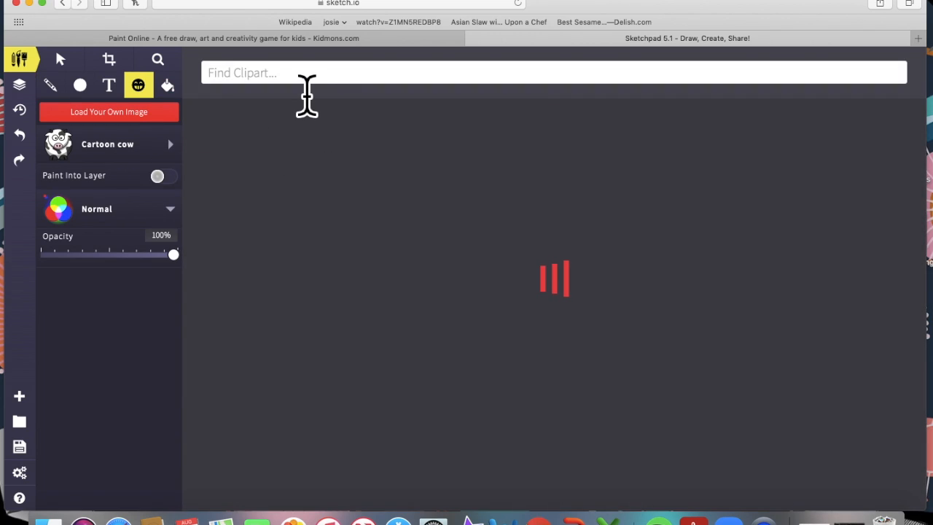
type("sun")
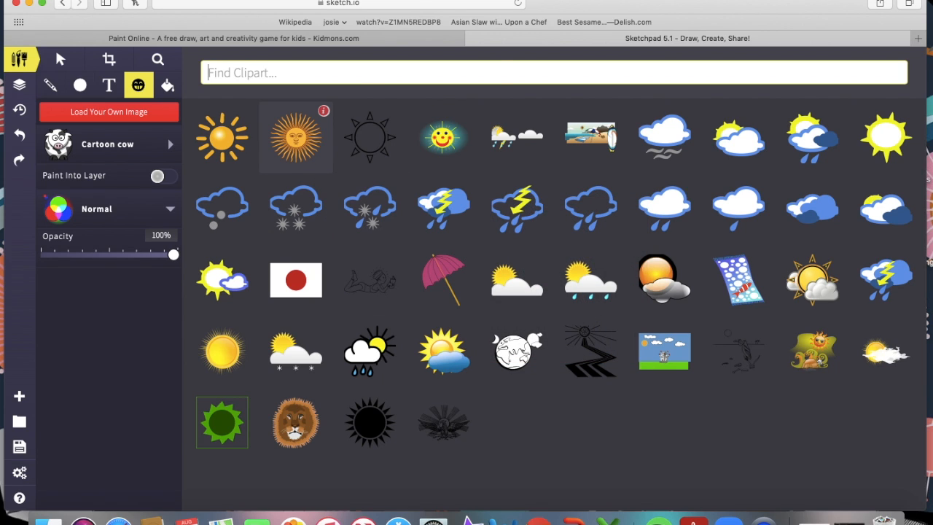
type("whale")
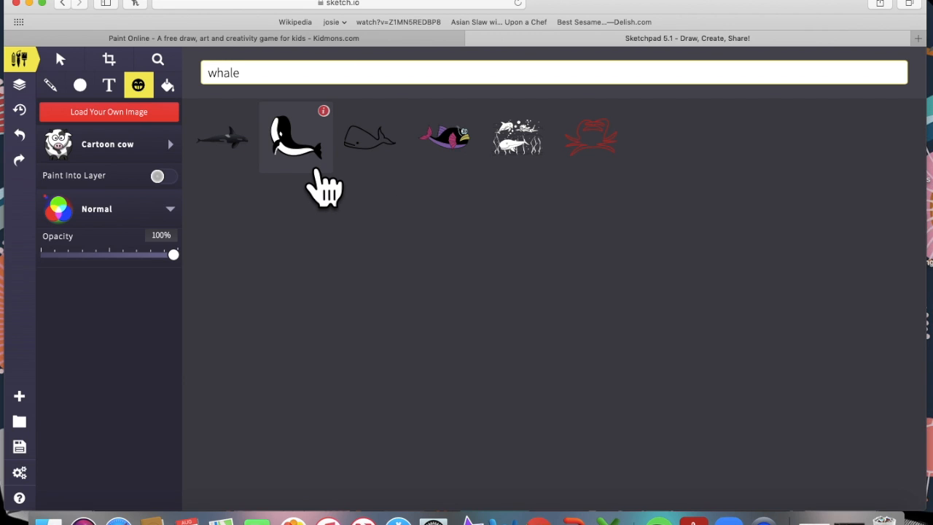
left_click(373, 162)
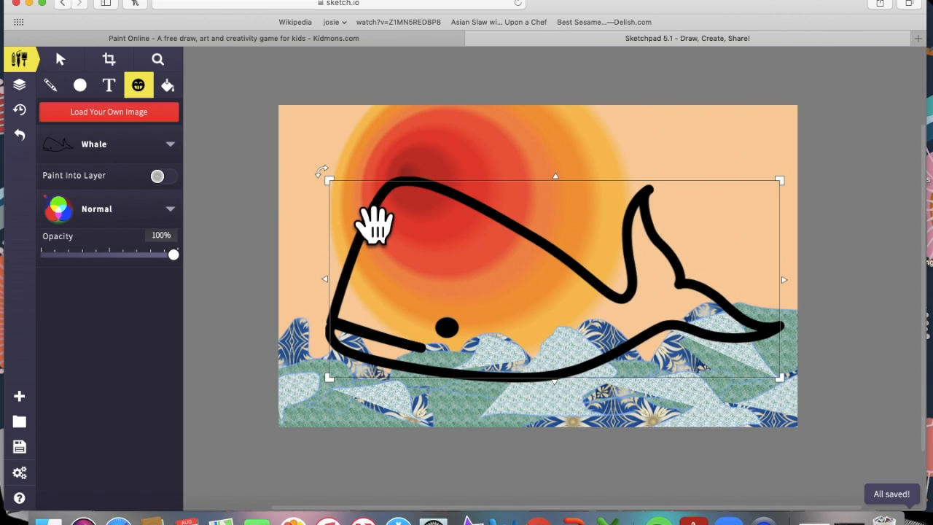
Step: Place the whale outline large across the sun and waves, shift it slightly up and left, and deselect it
left_click_drag(373, 232, 350, 215)
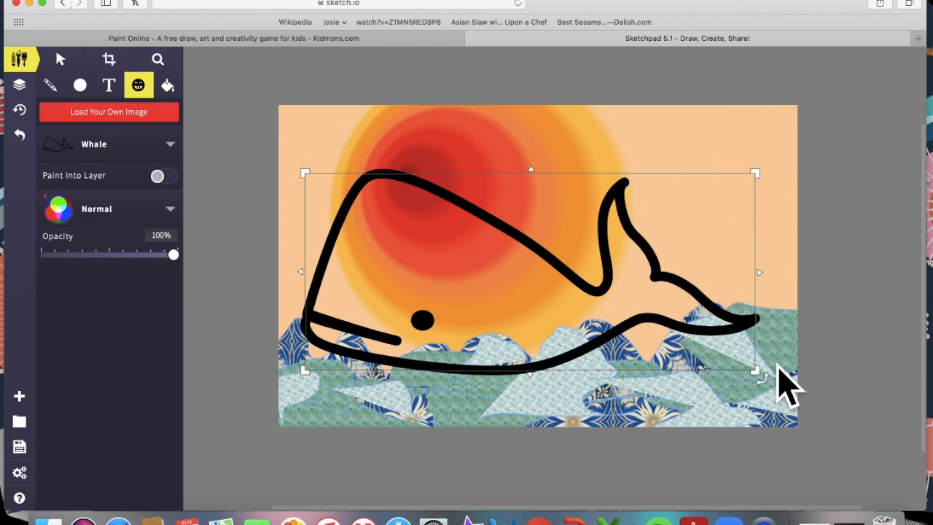
left_click(780, 398)
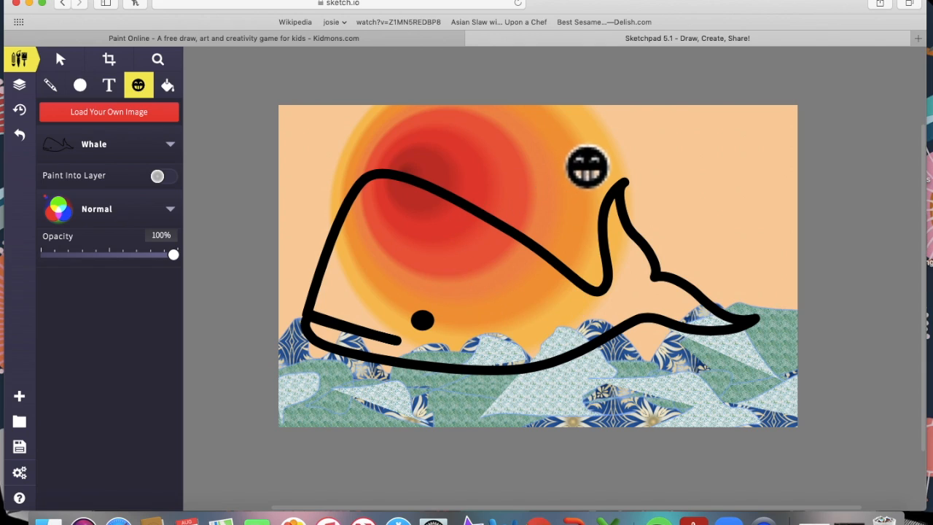
left_click(581, 168)
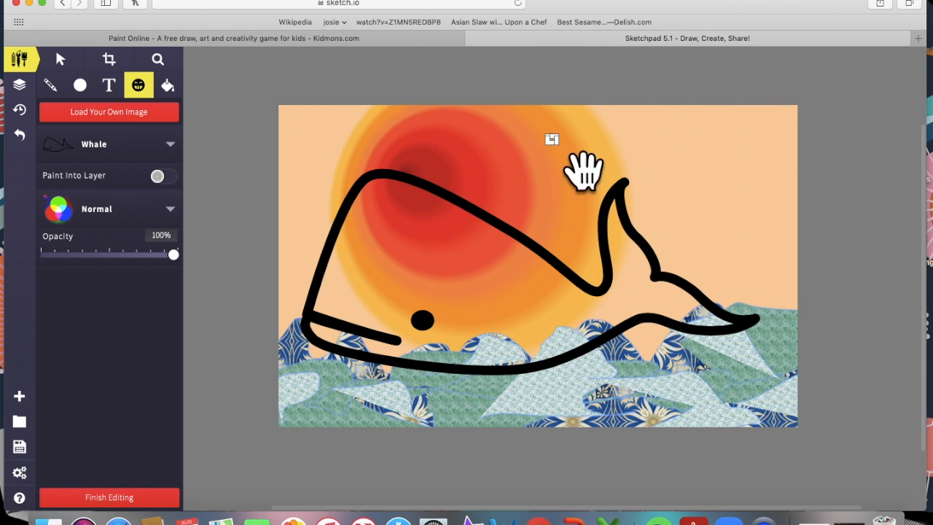
Step: Select the large whale, shrink it to about half its size, and move it down onto the waves below the sun
left_click(86, 73)
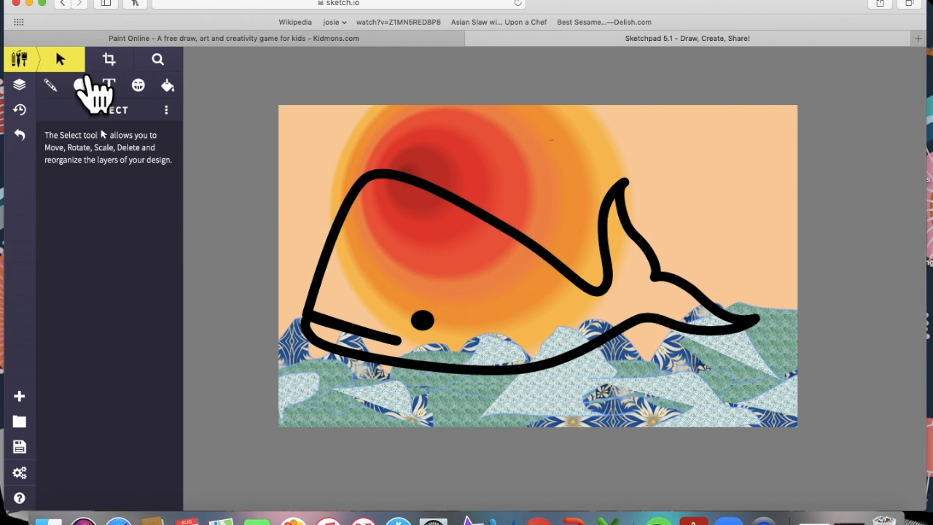
left_click(624, 306)
left_click_drag(783, 400, 567, 286)
left_click_drag(502, 283, 546, 400)
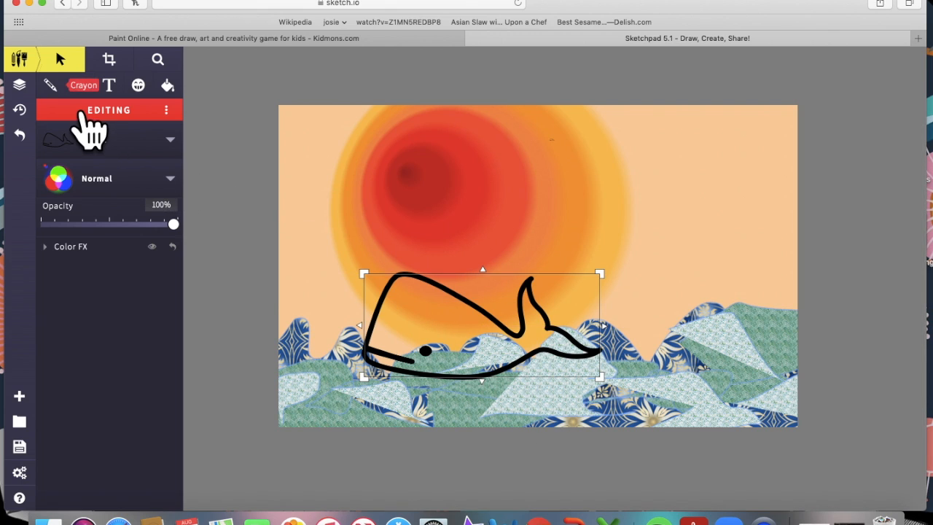
Step: Search the clipart for "whale" to re-pick the outline for the selected whale, and shift it slightly up and left on the waves
left_click(122, 154)
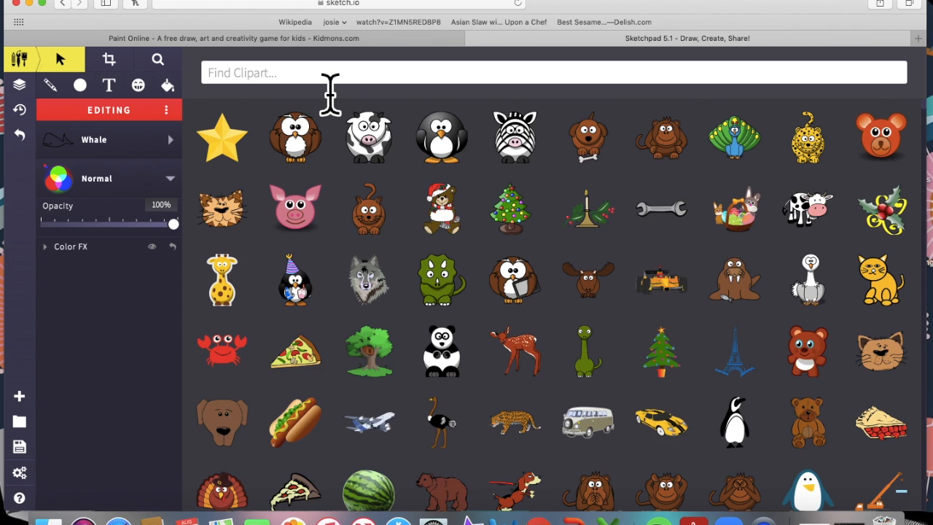
left_click(331, 81)
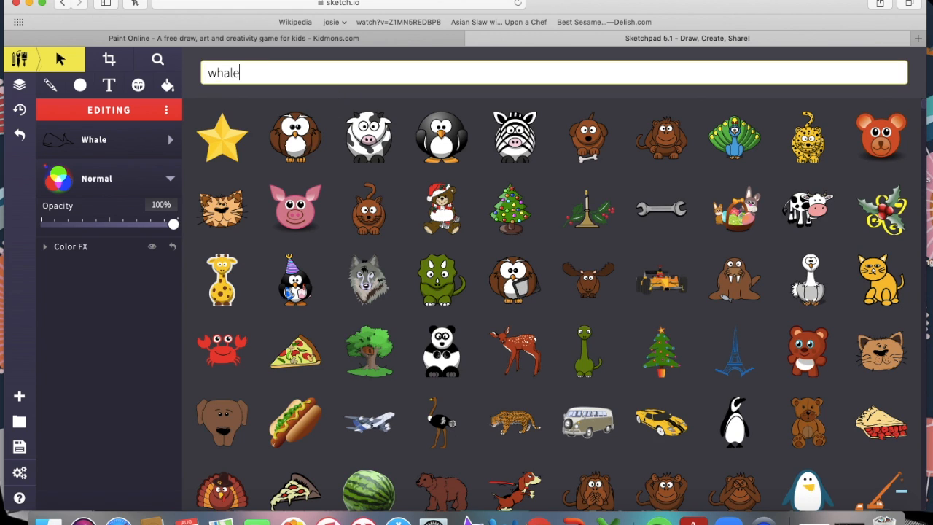
left_click(412, 157)
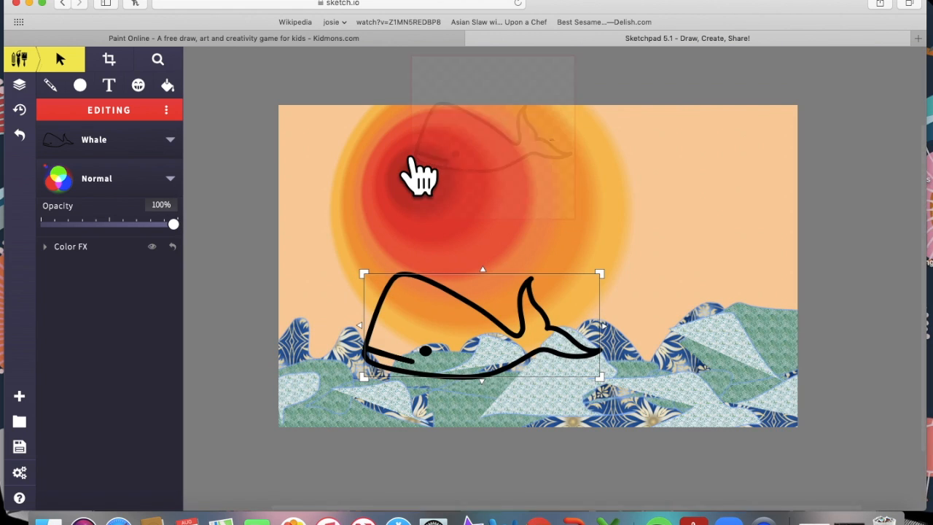
left_click_drag(569, 327, 546, 319)
left_click(673, 339)
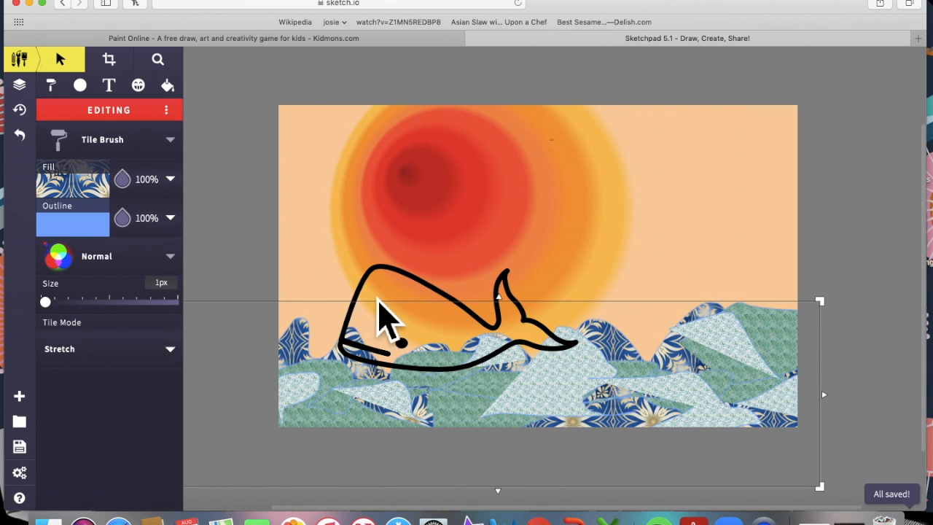
left_click(622, 271)
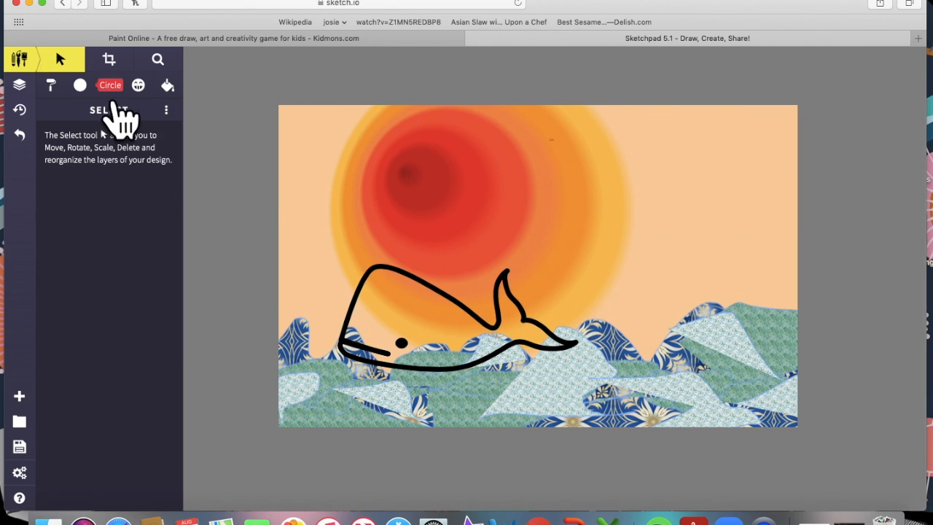
Step: Search the clipart library for "whale" and place the black outline as a large second whale across the sun and waves
left_click(137, 85)
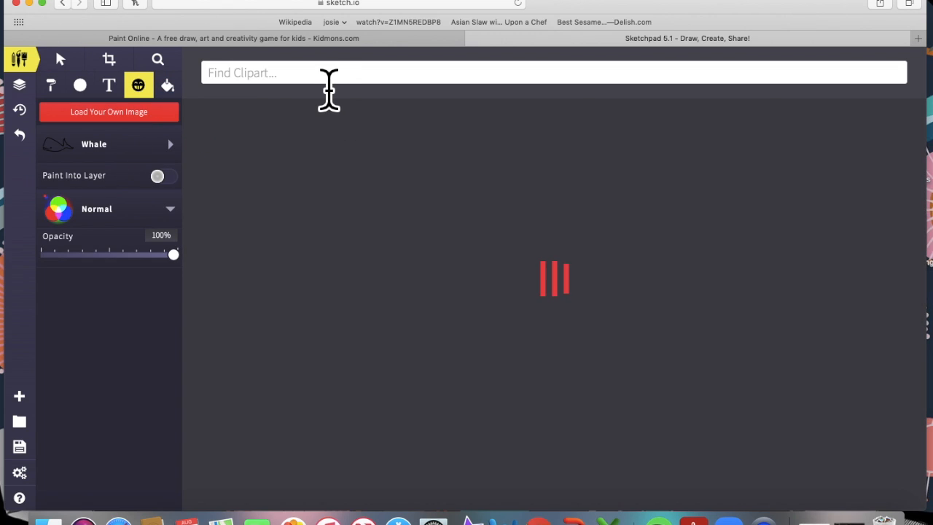
type("W")
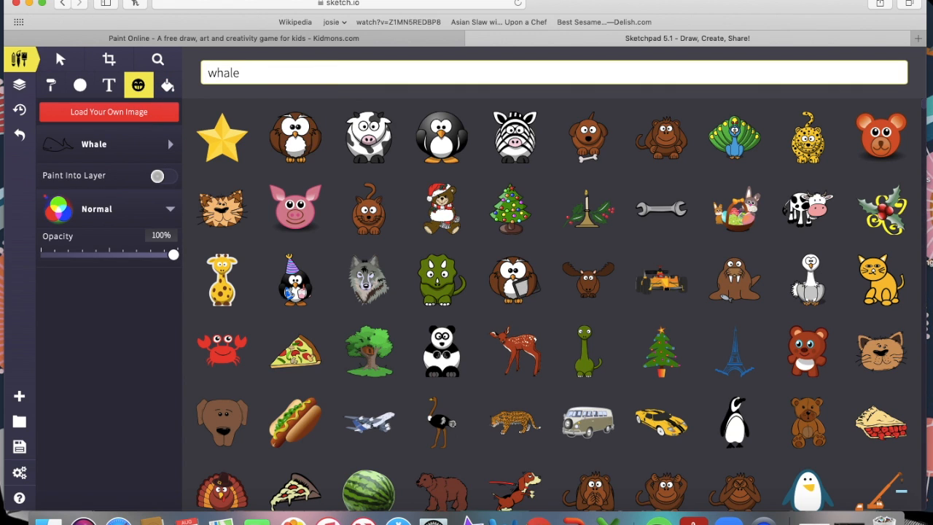
left_click(390, 157)
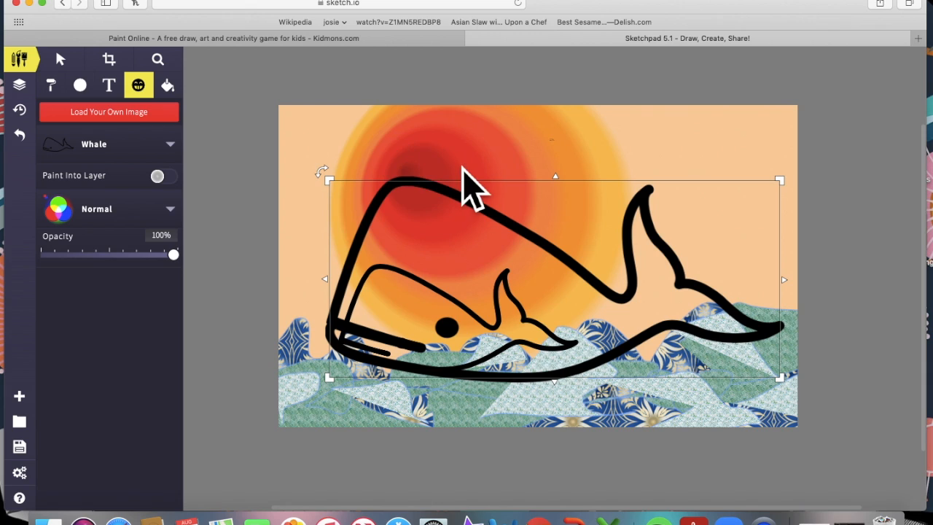
left_click(547, 317)
left_click_drag(515, 283, 488, 279)
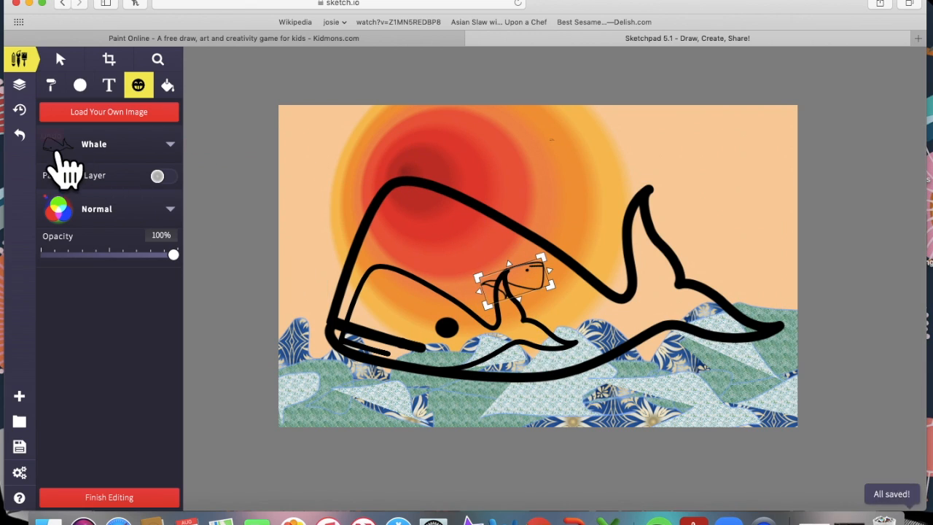
left_click(26, 137)
left_click_drag(405, 306, 513, 308)
left_click(46, 146)
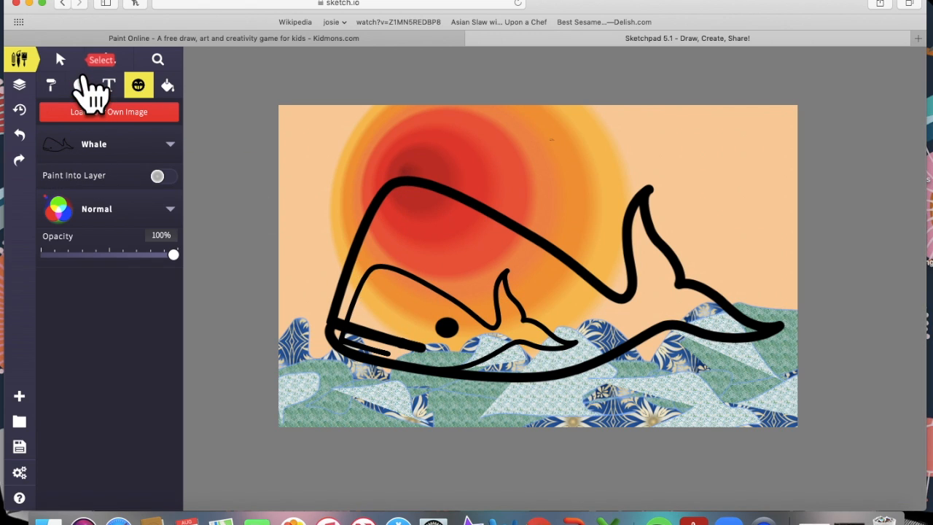
Step: Move the smaller whale onto the waves at the canvas's lower right and nudge the large whale slightly up and left
left_click(82, 72)
left_click_drag(455, 328, 725, 375)
mouse_move(500, 333)
left_mouse_down()
mouse_move(513, 348)
mouse_move(514, 339)
left_mouse_up()
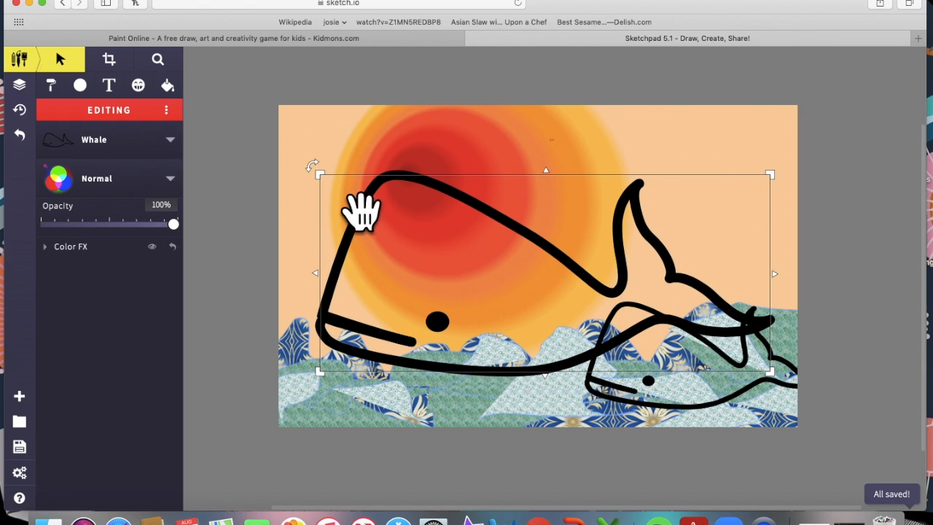
Step: Shrink the large whale to about three fifths of its size and position it over the waves below the sun
left_click_drag(671, 299, 631, 285)
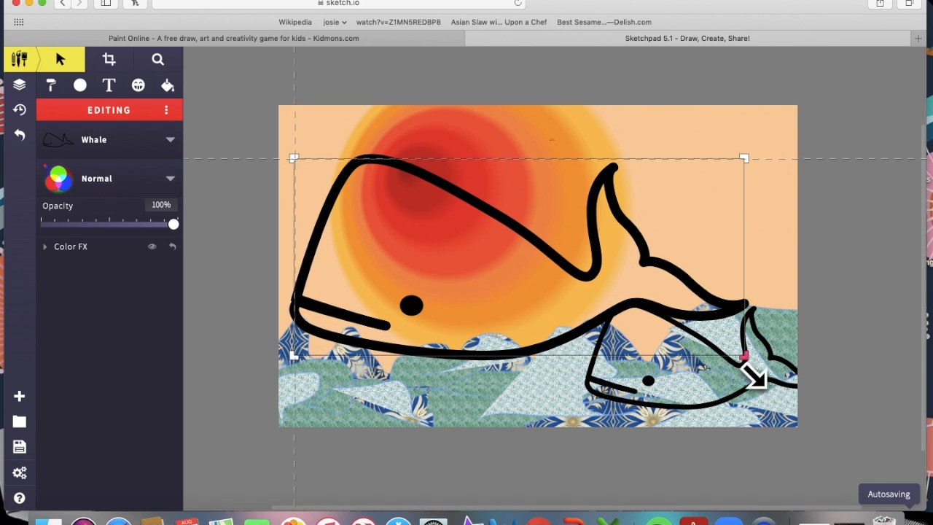
left_click_drag(754, 375, 649, 324)
left_click_drag(545, 301, 569, 358)
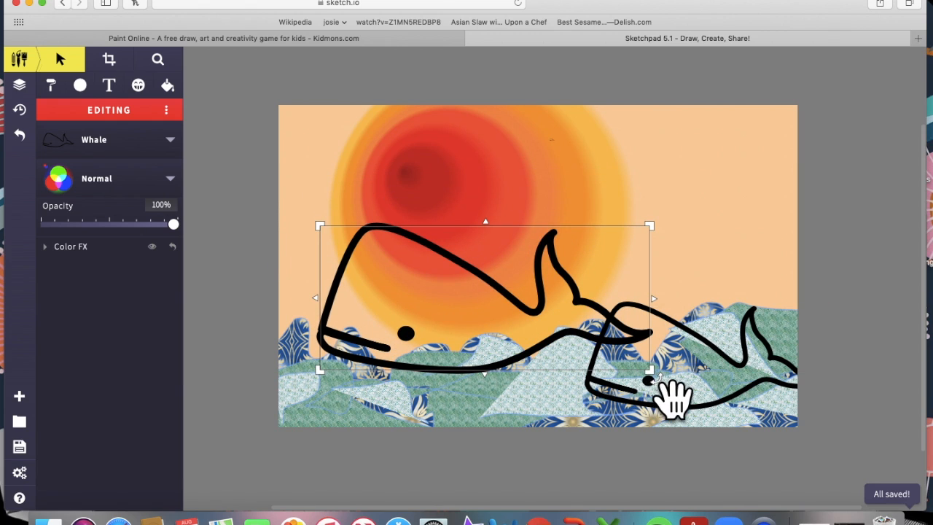
left_click_drag(672, 394, 614, 381)
left_click_drag(527, 370, 550, 386)
Step: Shift the blue patterned waves right and up, and reposition the pale patterned patch at the canvas's lower right
left_click(670, 379)
mouse_move(702, 396)
left_mouse_down()
mouse_move(663, 364)
mouse_move(758, 383)
left_mouse_up()
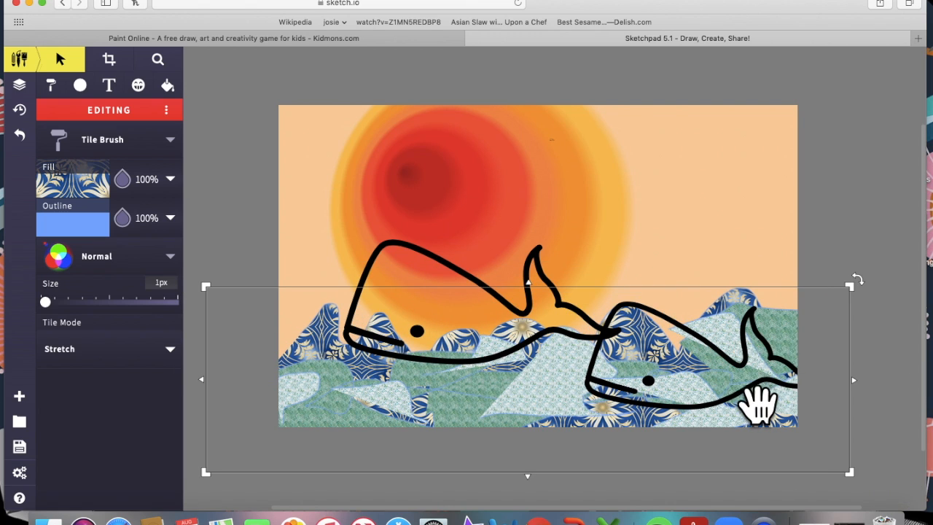
left_click(740, 412)
mouse_move(669, 356)
left_mouse_down()
mouse_move(662, 327)
mouse_move(697, 368)
mouse_move(672, 343)
mouse_move(673, 355)
left_mouse_up()
left_click(758, 244)
left_click(736, 383)
left_click(698, 399)
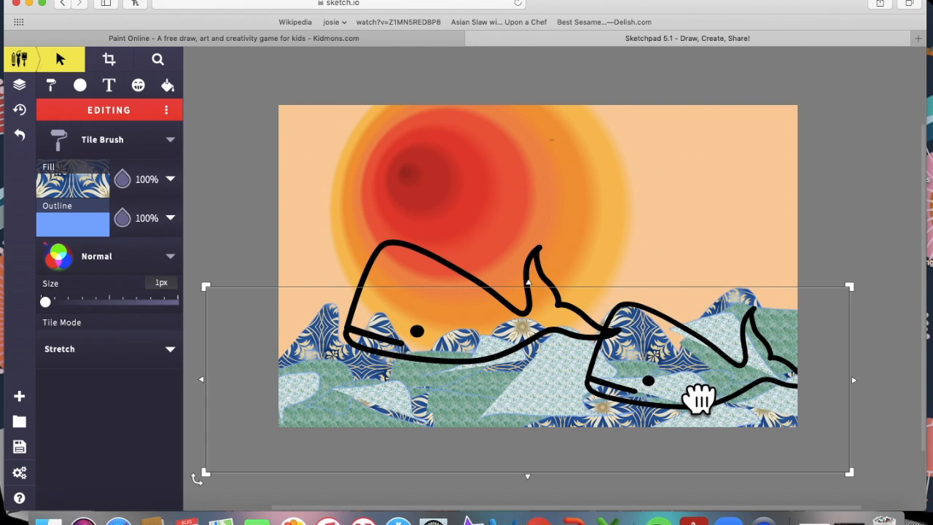
left_click(698, 400)
left_click(698, 400)
left_click(802, 434)
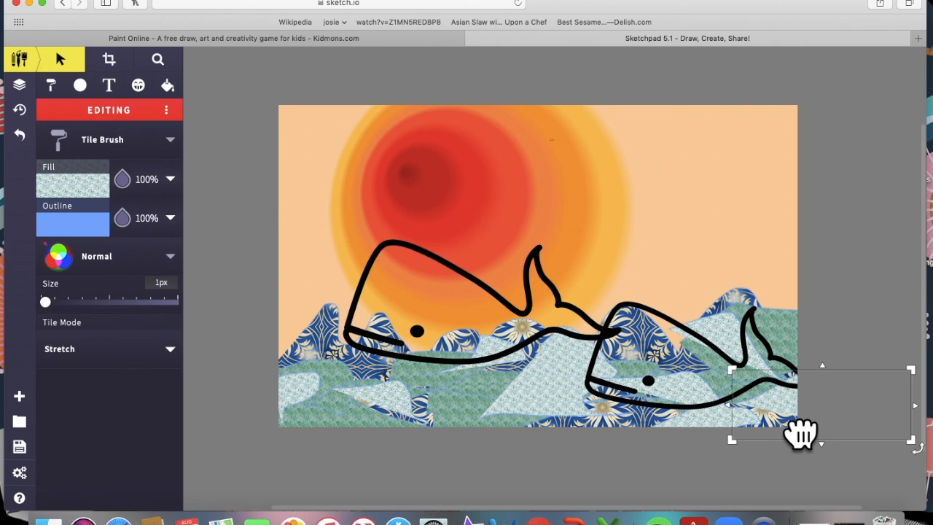
left_click_drag(802, 434, 790, 410)
Step: Lift the smaller whale clear of the waves, shrink it to about half its size, and set it beside the large whale's tail
left_click_drag(682, 387, 691, 239)
left_click_drag(671, 368, 627, 204)
mouse_move(625, 274)
left_mouse_down()
mouse_move(652, 364)
mouse_move(646, 417)
mouse_move(641, 329)
left_mouse_up()
mouse_move(746, 375)
left_mouse_down()
mouse_move(646, 391)
mouse_move(479, 442)
mouse_move(773, 420)
mouse_move(775, 491)
mouse_move(760, 396)
mouse_move(744, 463)
mouse_move(725, 461)
left_mouse_up()
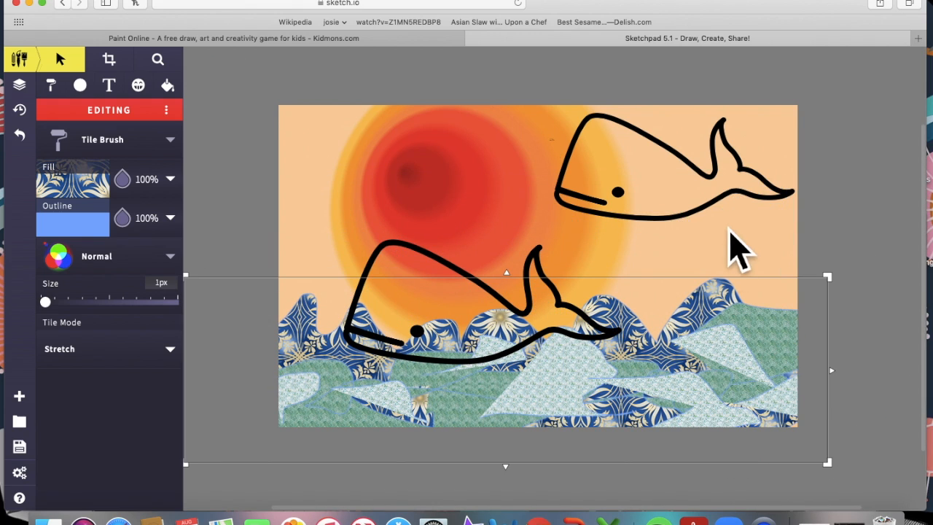
left_click(698, 196)
left_click_drag(821, 245, 709, 412)
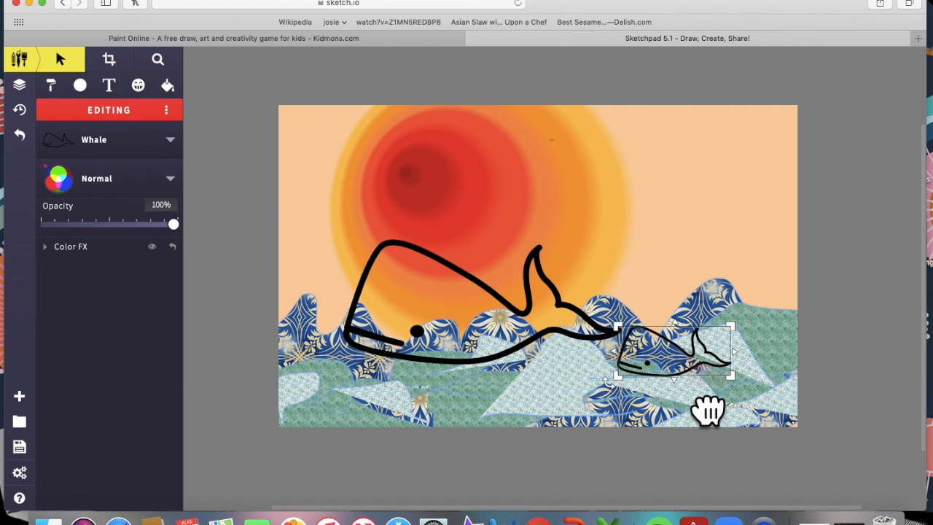
Step: Switch to the Crayon with the fill opacity at 0% and the size at 25px
left_click(137, 150)
left_click(60, 90)
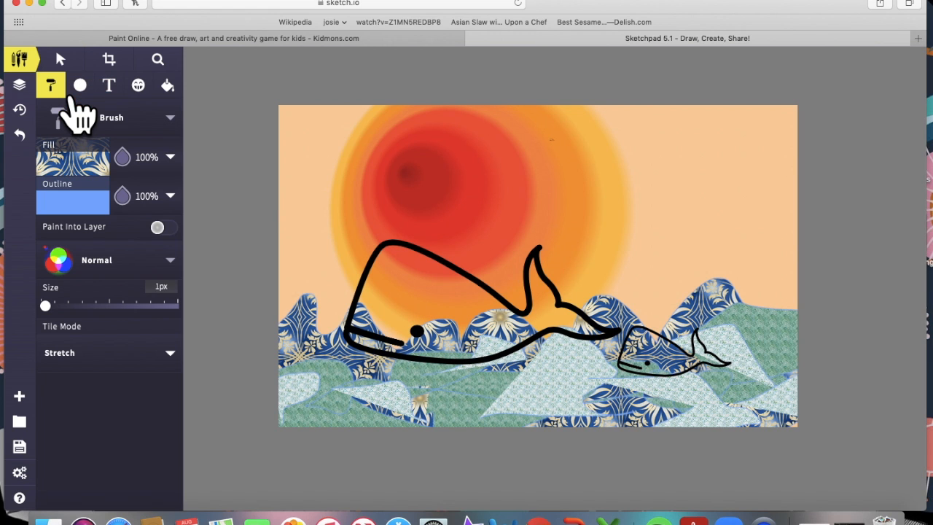
left_click(99, 121)
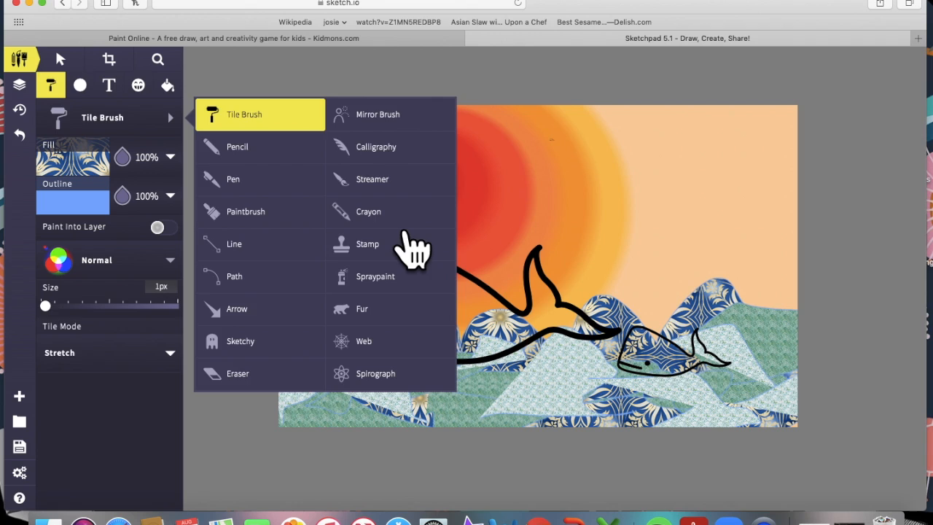
left_click(400, 219)
left_click(87, 162)
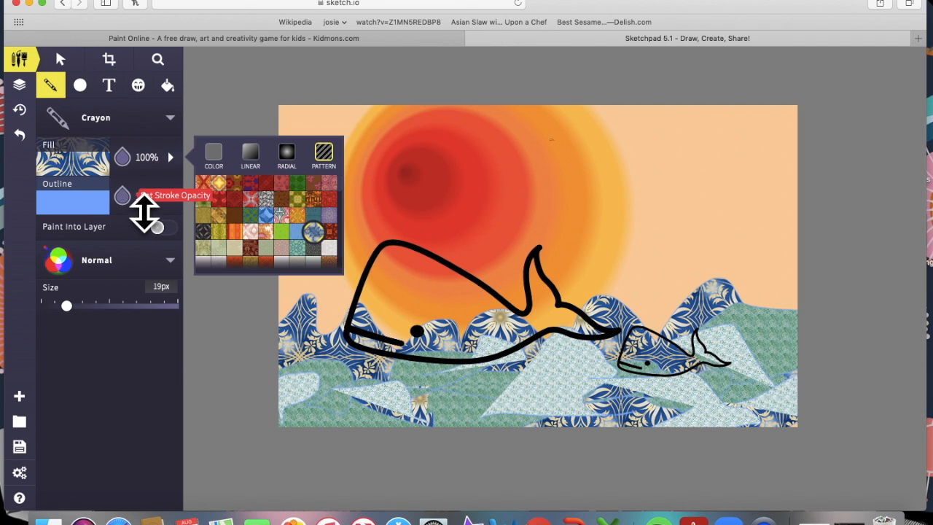
left_click_drag(140, 178, 138, 234)
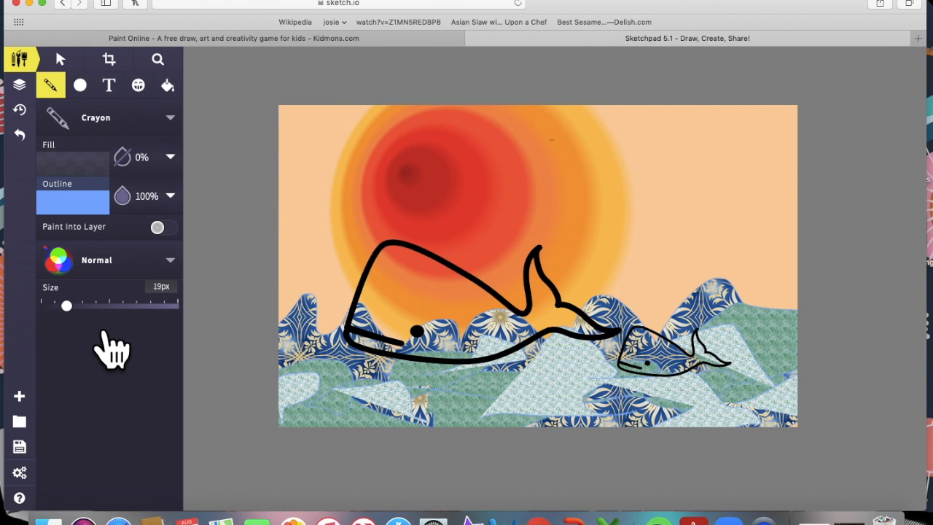
left_click_drag(93, 325, 99, 324)
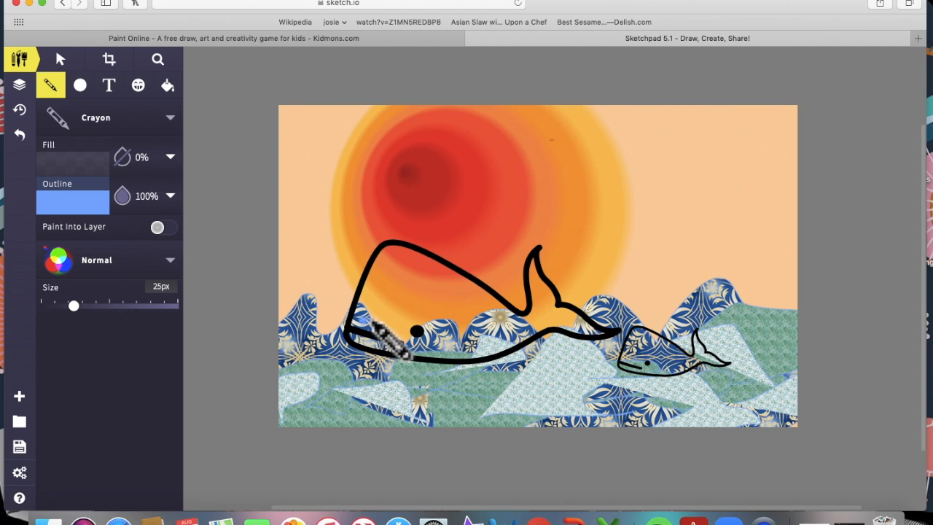
Step: Color in the large whale's entire body and tail with the light blue crayon
left_click_drag(362, 309, 368, 319)
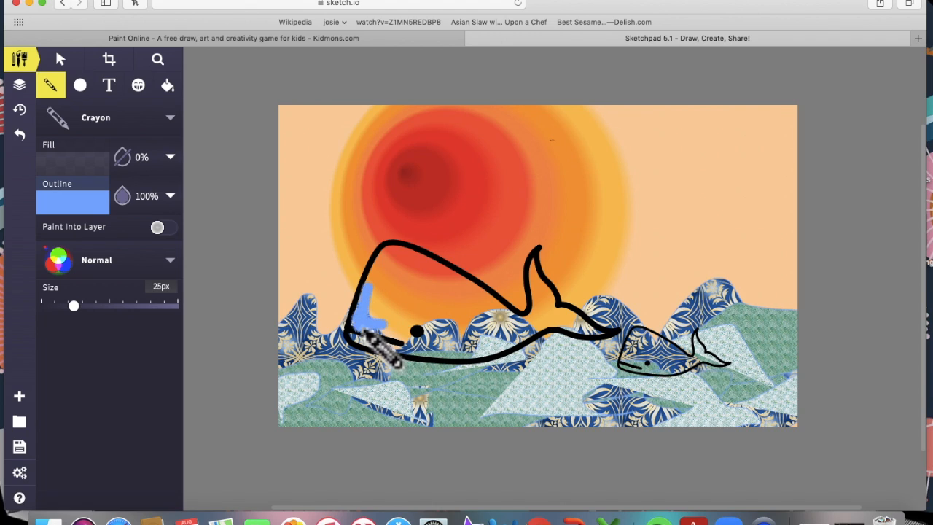
left_click_drag(368, 310, 379, 281)
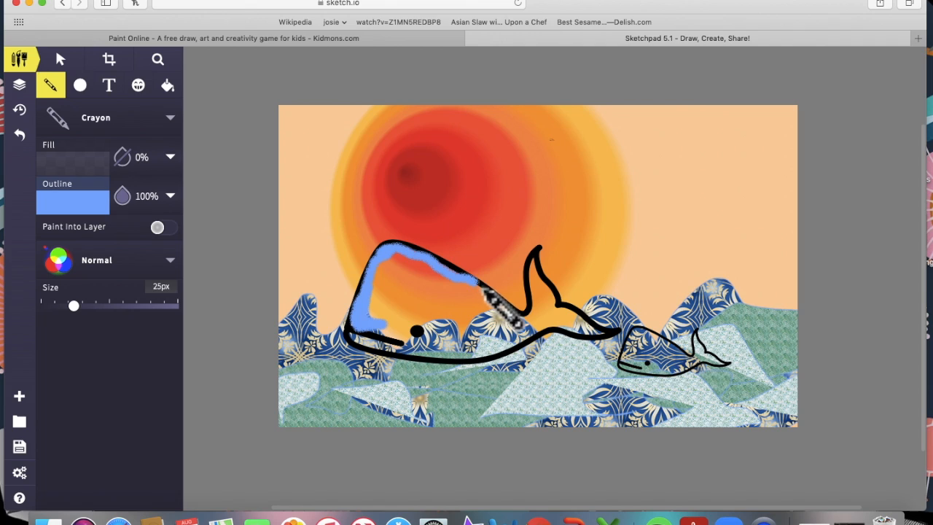
mouse_move(518, 323)
left_mouse_down()
mouse_move(386, 282)
mouse_move(398, 265)
mouse_move(415, 263)
mouse_move(395, 280)
mouse_move(414, 267)
mouse_move(473, 293)
mouse_move(415, 277)
mouse_move(467, 291)
mouse_move(495, 311)
mouse_move(477, 294)
mouse_move(441, 300)
mouse_move(477, 311)
mouse_move(428, 303)
mouse_move(390, 278)
mouse_move(396, 284)
mouse_move(376, 316)
mouse_move(404, 290)
left_mouse_up()
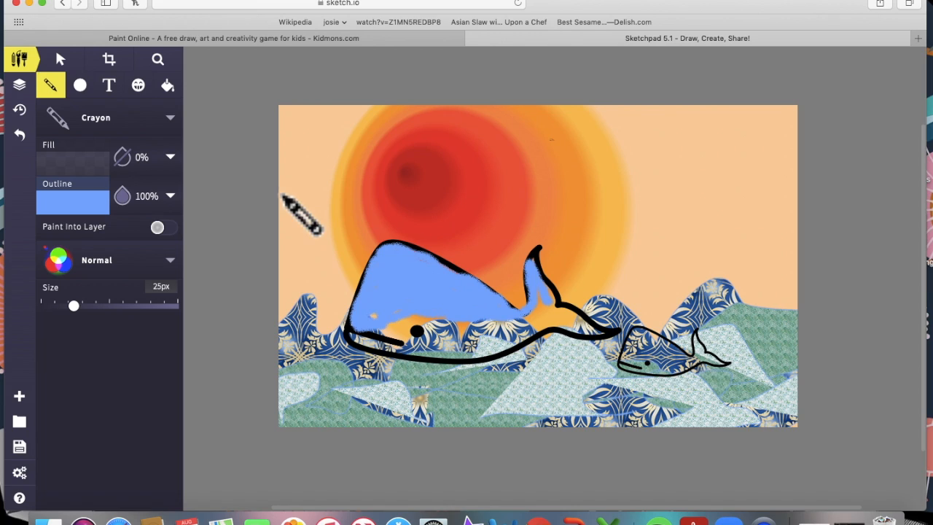
left_click(174, 70)
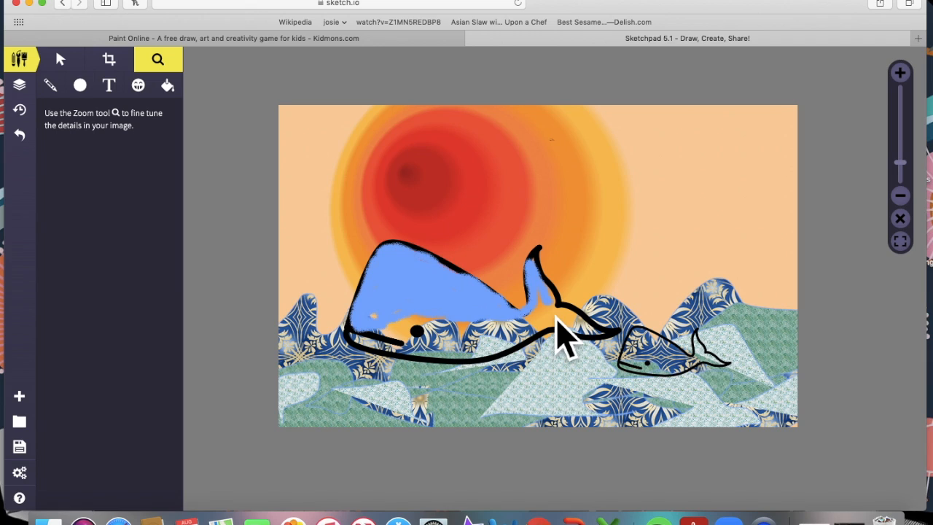
left_click(51, 86)
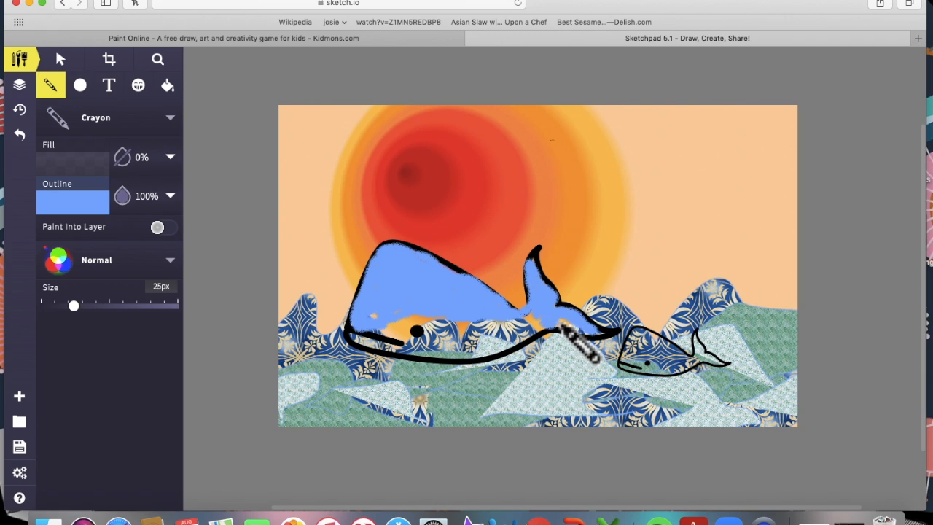
mouse_move(557, 330)
left_mouse_down()
mouse_move(507, 345)
mouse_move(551, 329)
mouse_move(490, 338)
mouse_move(523, 340)
mouse_move(477, 360)
mouse_move(536, 338)
left_mouse_up()
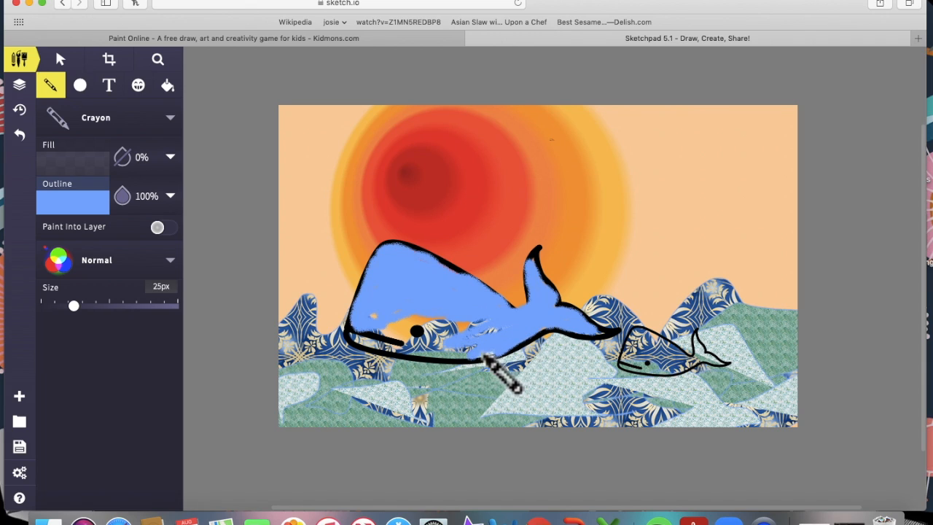
mouse_move(434, 326)
left_mouse_down()
mouse_move(477, 328)
mouse_move(458, 330)
mouse_move(451, 316)
mouse_move(439, 323)
mouse_move(478, 326)
mouse_move(441, 344)
mouse_move(484, 329)
left_mouse_up()
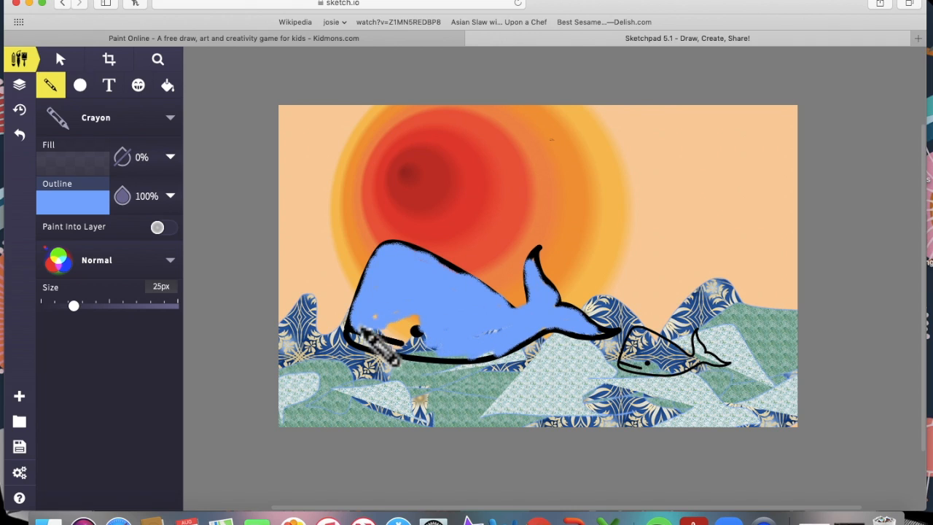
mouse_move(379, 347)
left_mouse_down()
mouse_move(431, 346)
mouse_move(375, 335)
mouse_move(437, 338)
mouse_move(390, 318)
mouse_move(387, 336)
mouse_move(400, 343)
mouse_move(367, 344)
mouse_move(441, 355)
mouse_move(369, 346)
mouse_move(412, 354)
mouse_move(471, 346)
mouse_move(378, 352)
mouse_move(435, 358)
mouse_move(497, 336)
left_mouse_up()
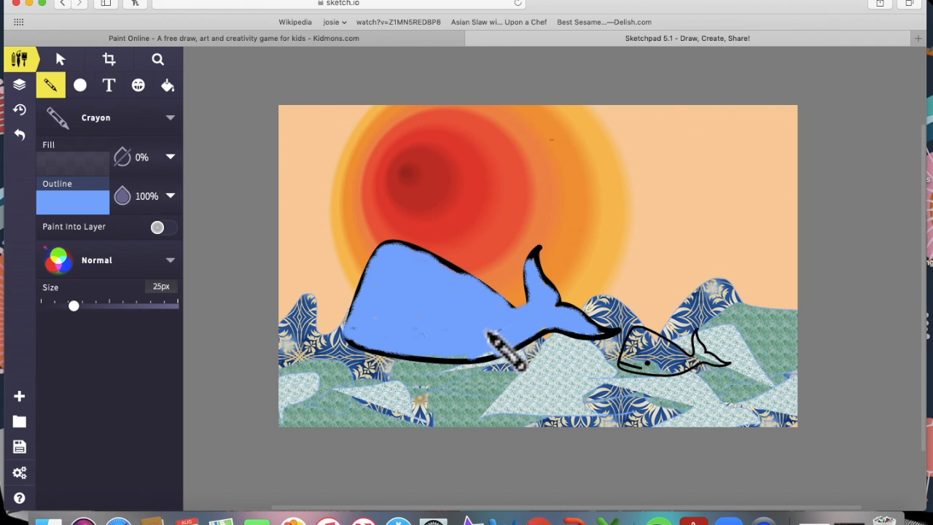
Step: Set the crayon's outline color to black (000000) and draw a new eye and mouth on the blue whale
left_click(102, 208)
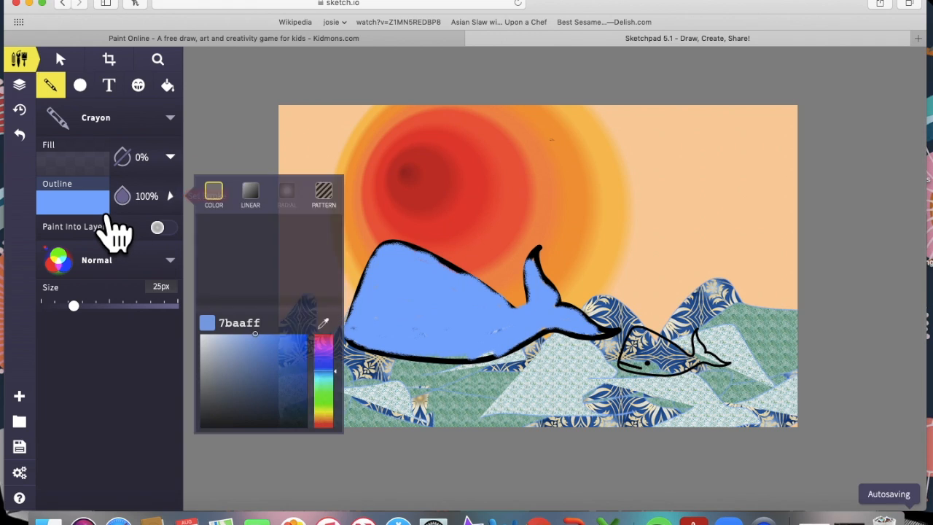
left_click(328, 223)
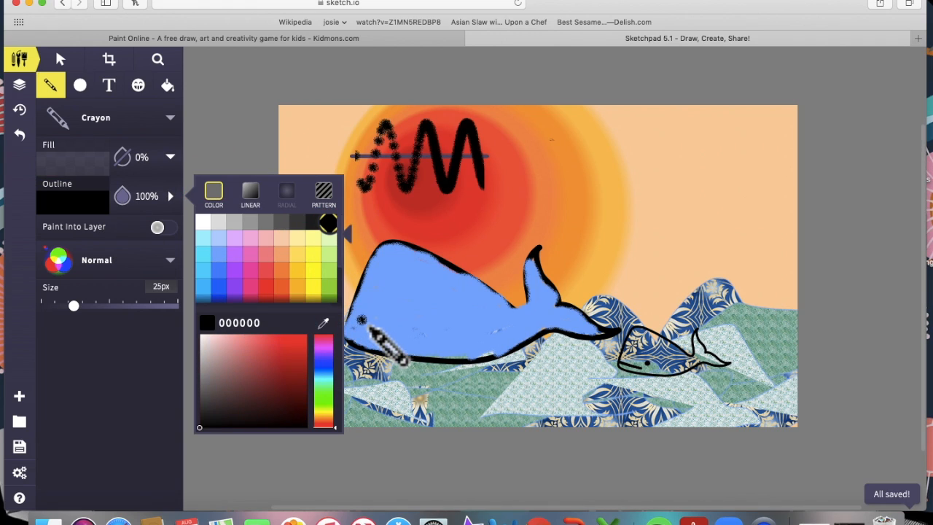
left_click(353, 319)
left_click_drag(390, 336, 425, 341)
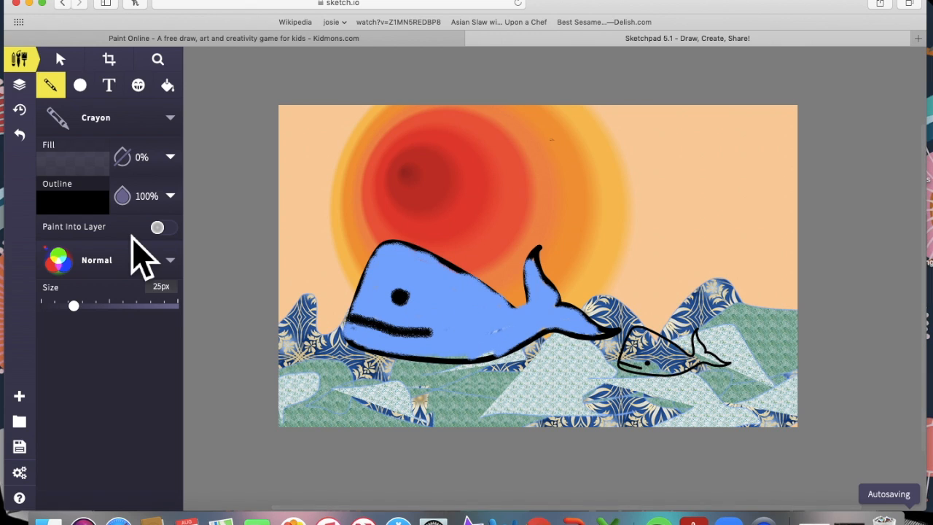
Step: Draw thin black lines along the blue whale's lower jaw and belly with the 2px Pencil
left_click(120, 135)
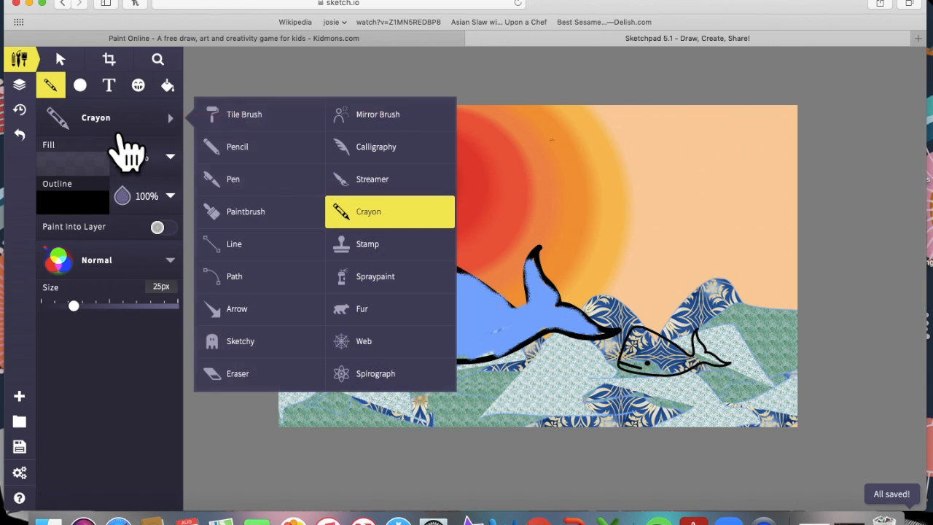
left_click(263, 154)
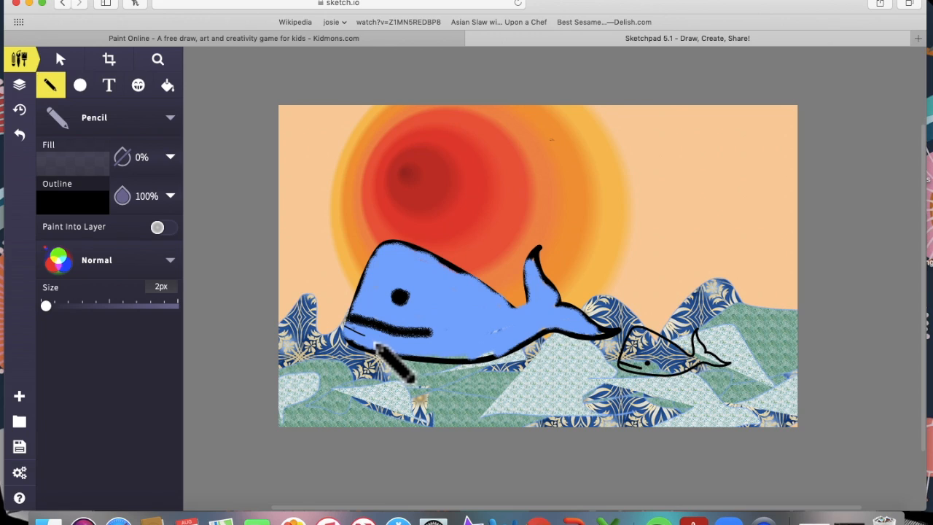
left_click_drag(434, 354, 503, 362)
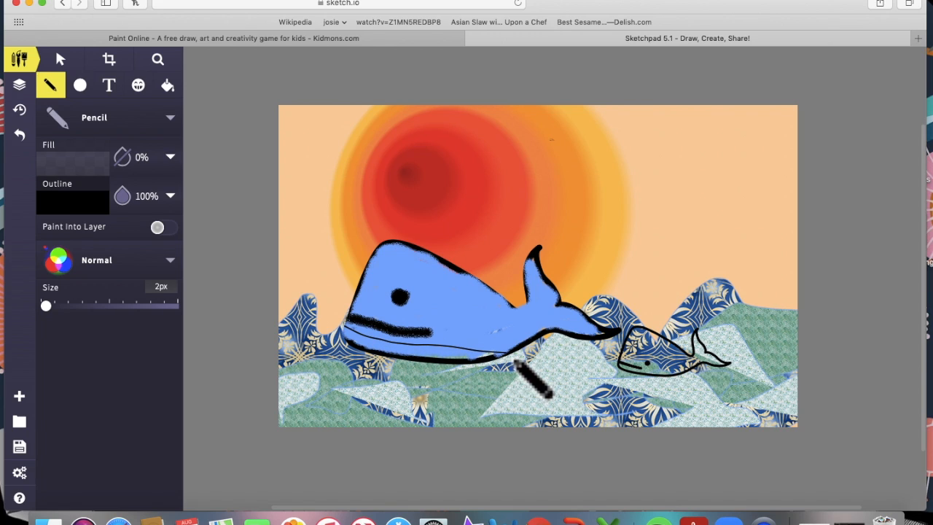
left_click_drag(374, 350, 492, 368)
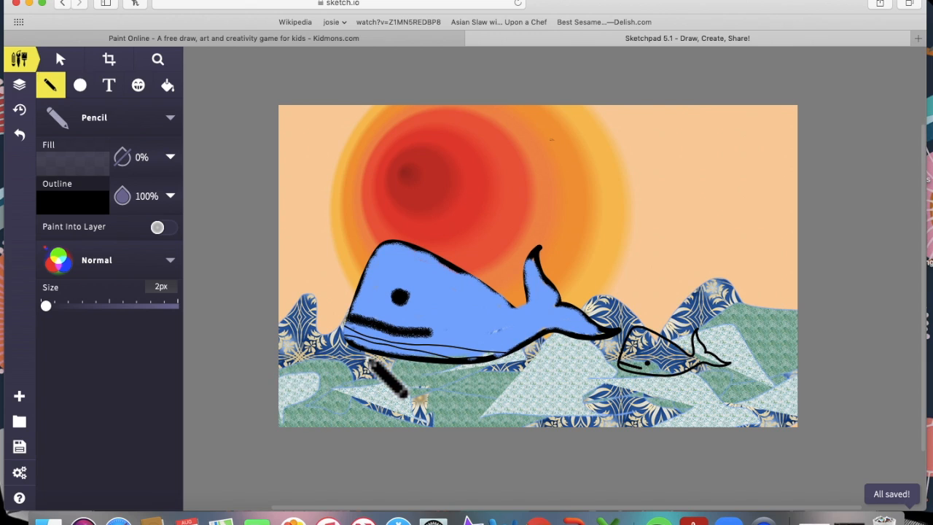
Step: Switch to the Crayon with a light gray (dfdfdf) outline, a size of 7.9px and the Soft Light blend mode
left_click(124, 135)
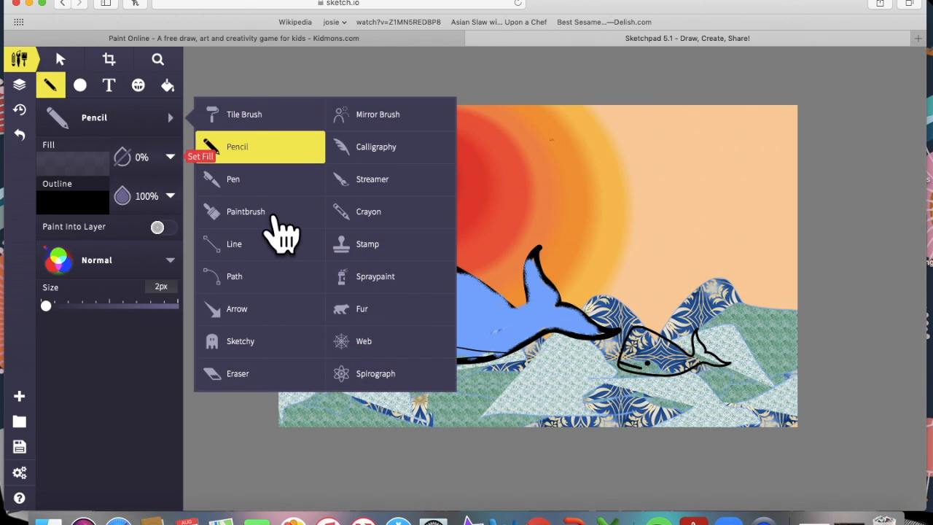
left_click(408, 219)
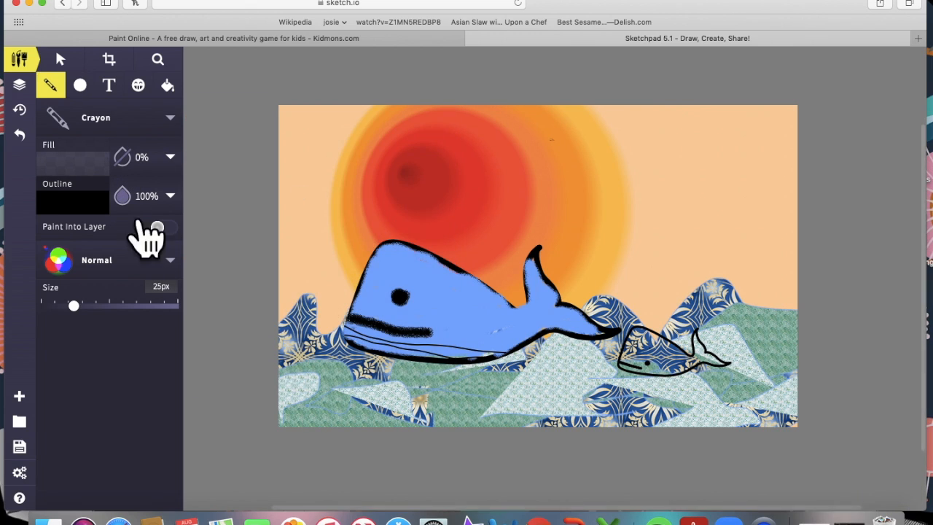
left_click(104, 204)
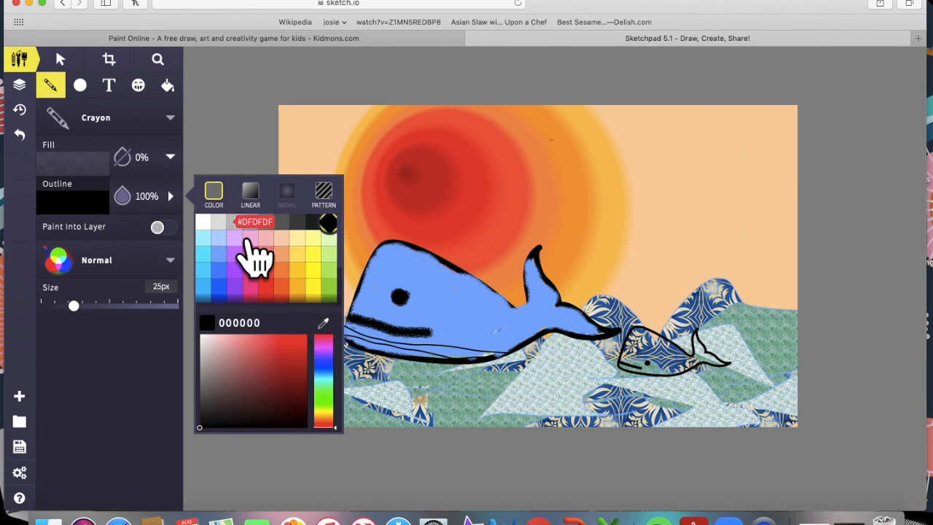
left_click(218, 223)
left_click_drag(92, 324, 80, 318)
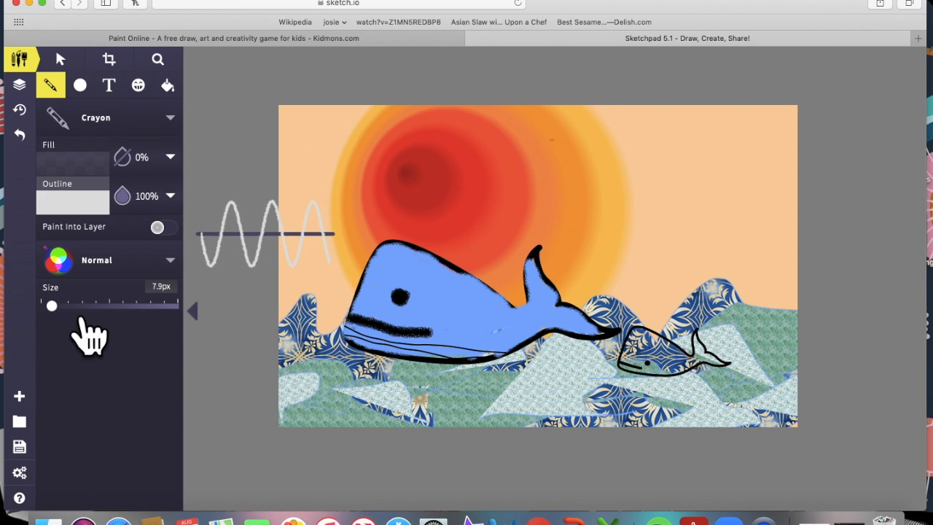
left_click(91, 279)
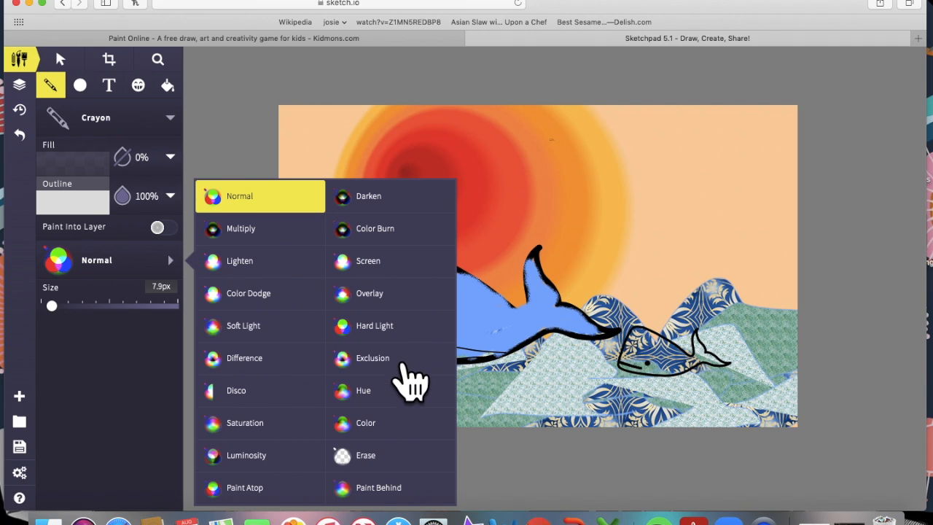
left_click(267, 332)
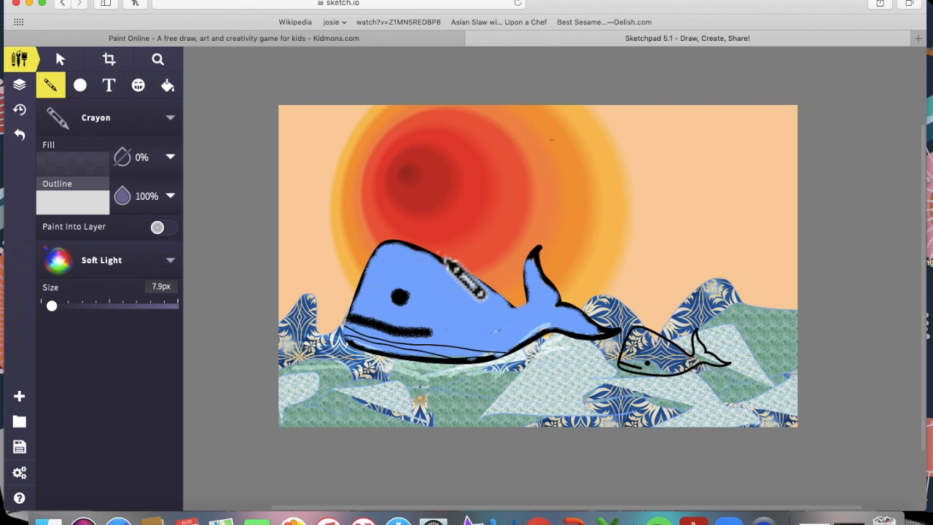
Step: Draw a branching water spout rising from the top of the blue whale across the sun
left_click_drag(446, 217, 436, 173)
mouse_move(449, 255)
left_mouse_down()
mouse_move(463, 186)
mouse_move(446, 255)
mouse_move(482, 187)
mouse_move(443, 257)
mouse_move(501, 200)
left_mouse_up()
mouse_move(436, 263)
left_mouse_down()
mouse_move(502, 216)
mouse_move(436, 256)
mouse_move(420, 211)
mouse_move(458, 270)
mouse_move(419, 207)
mouse_move(459, 281)
mouse_move(465, 205)
mouse_move(454, 258)
mouse_move(501, 187)
left_mouse_up()
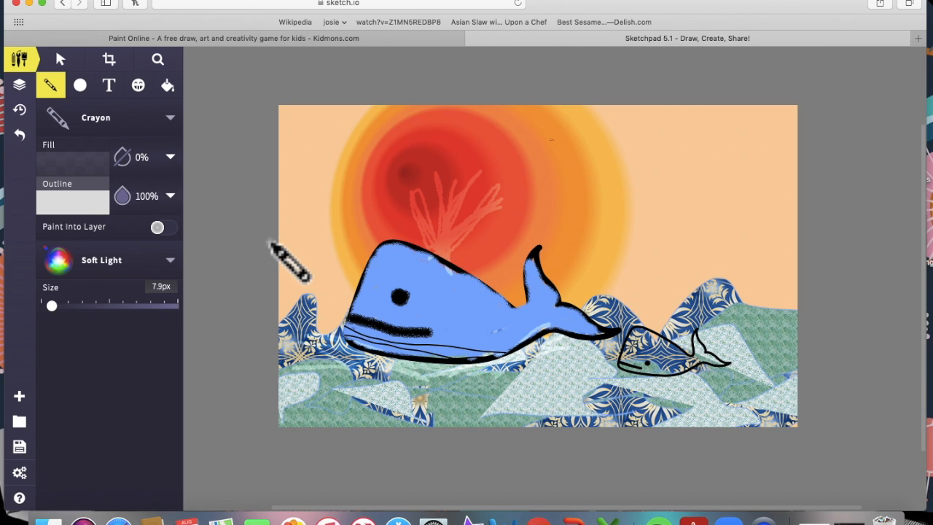
Step: Set the crayon's outline color to blue (4a87ff) and add strokes over the whale's water spout
left_click(108, 212)
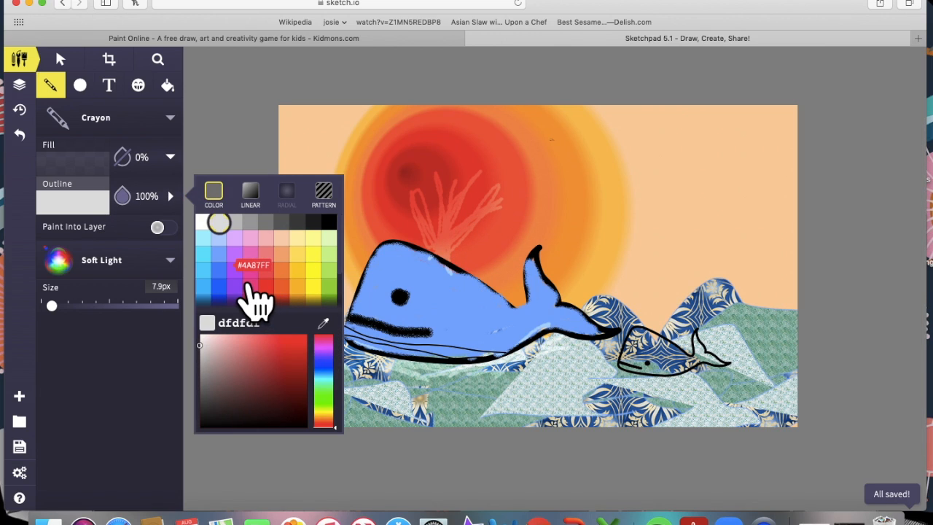
left_click(219, 271)
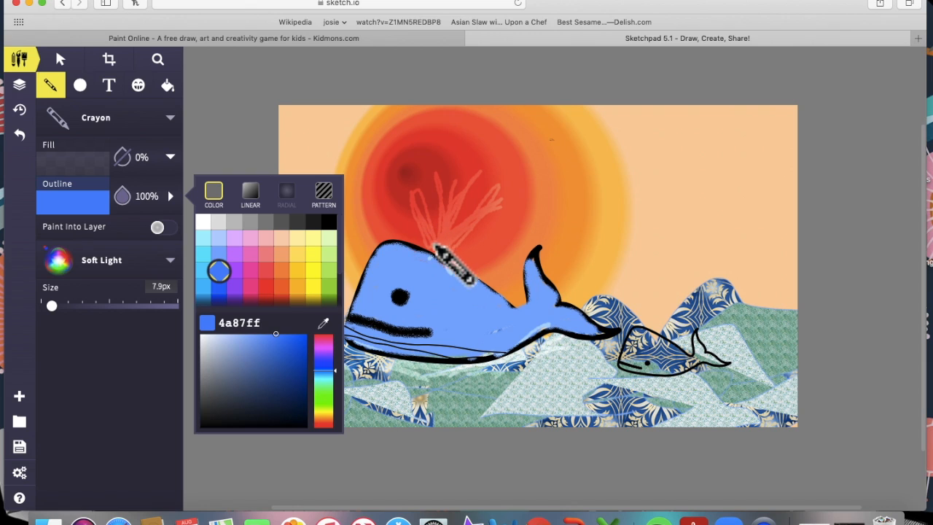
left_click_drag(435, 246, 429, 209)
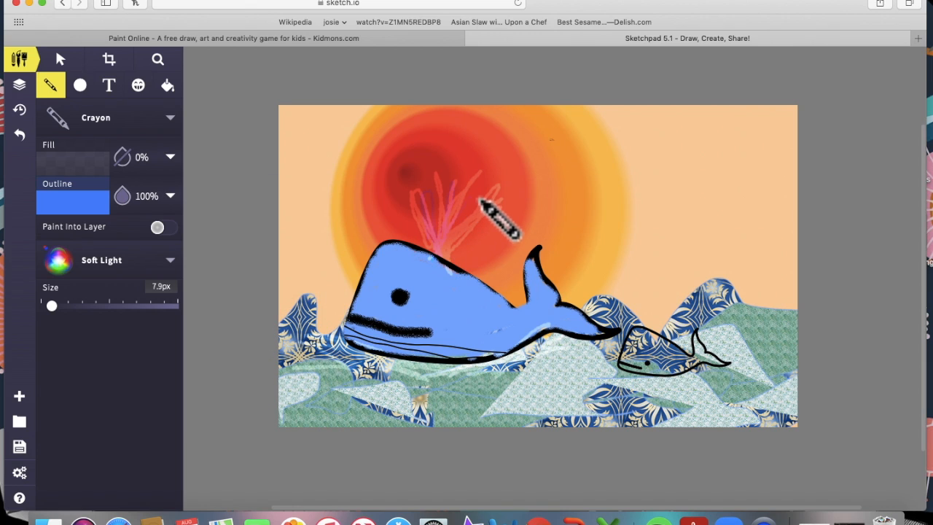
Step: Set the crayon's blend mode to Normal and draw solid blue strokes through the water spout
left_click(121, 271)
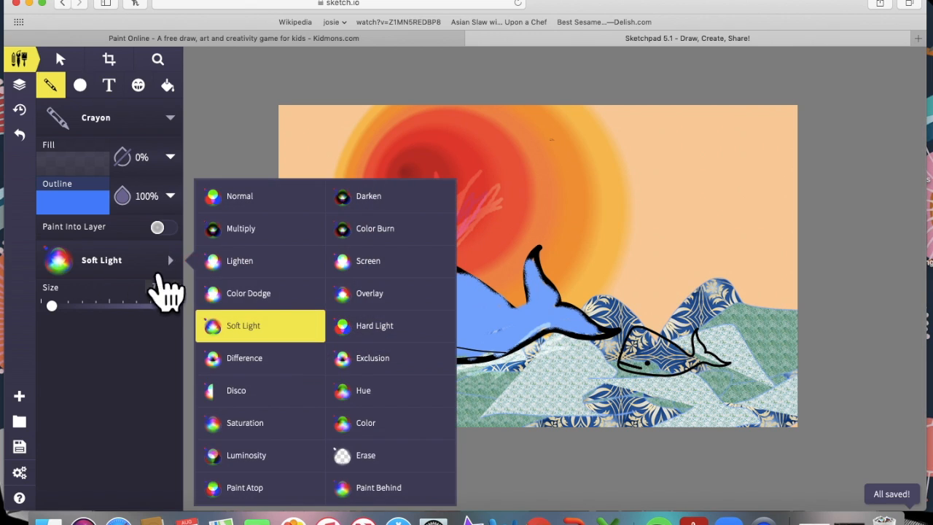
left_click(257, 196)
mouse_move(421, 195)
left_mouse_down()
mouse_move(452, 265)
mouse_move(460, 202)
mouse_move(453, 264)
mouse_move(503, 207)
mouse_move(437, 267)
mouse_move(419, 216)
mouse_move(457, 268)
left_mouse_up()
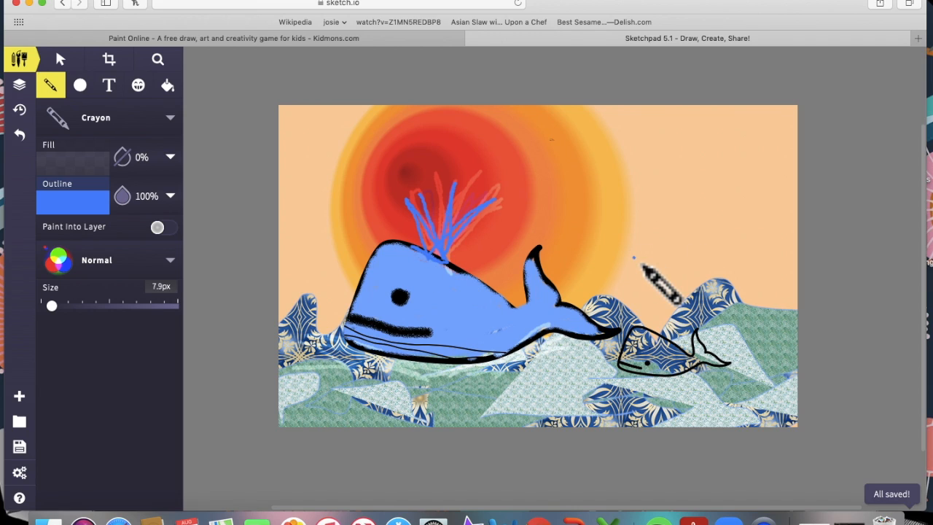
scroll(252, 134, "down", 1)
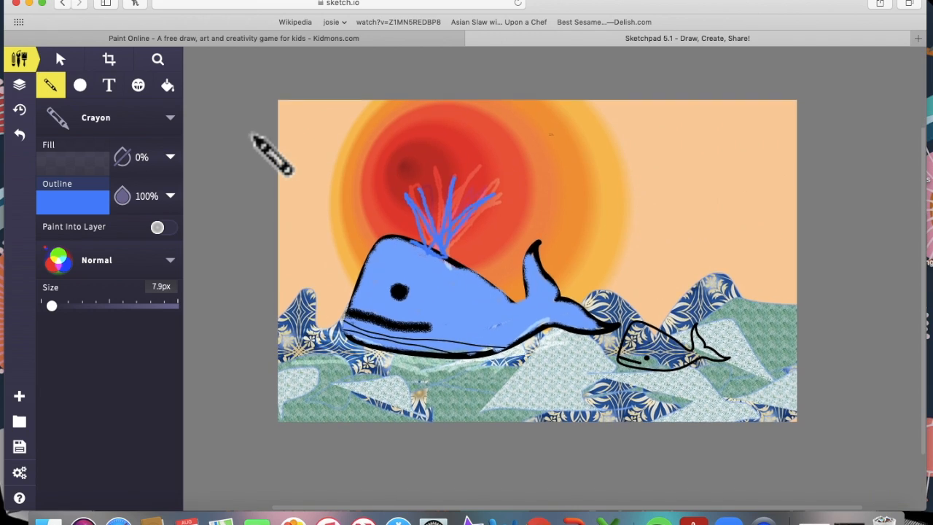
scroll(253, 135, "down", 5)
scroll(260, 144, "up", 3)
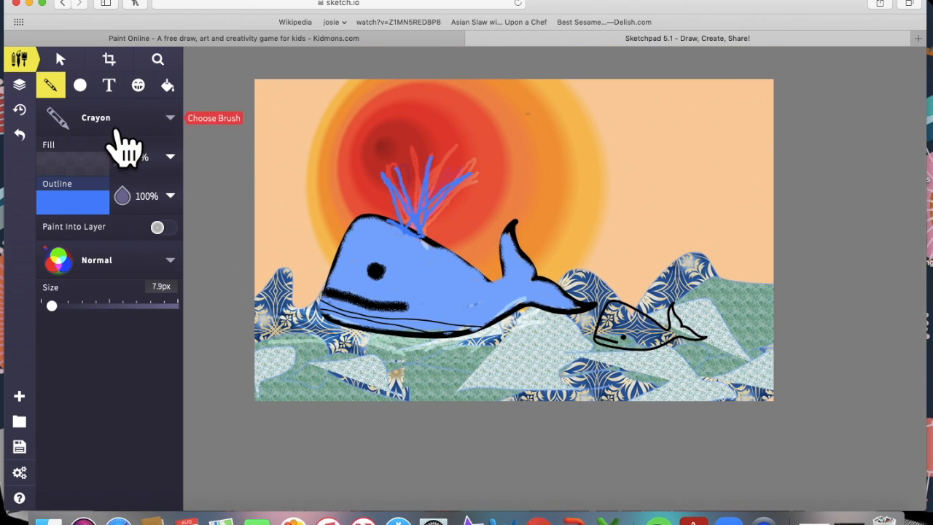
left_click(137, 85)
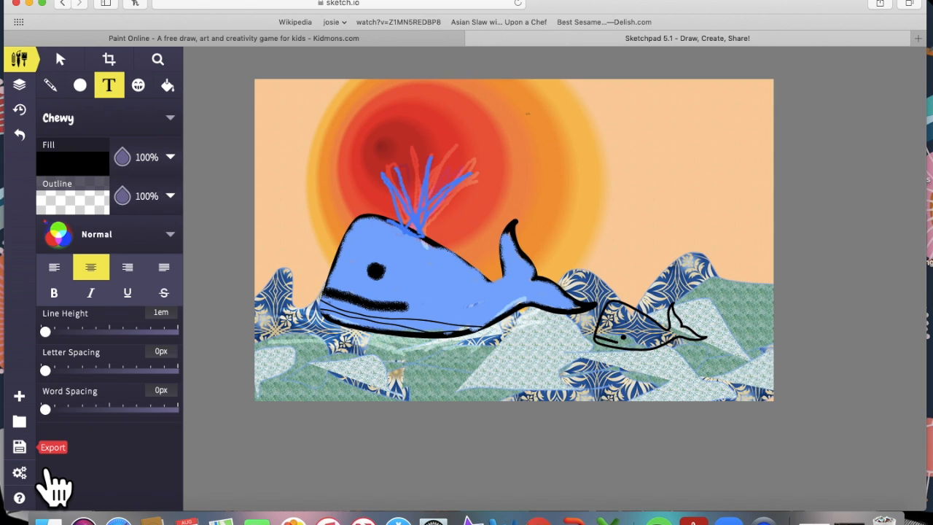
Step: Export the finished picture as a JPEG and open the downloaded file in Preview
left_click(32, 457)
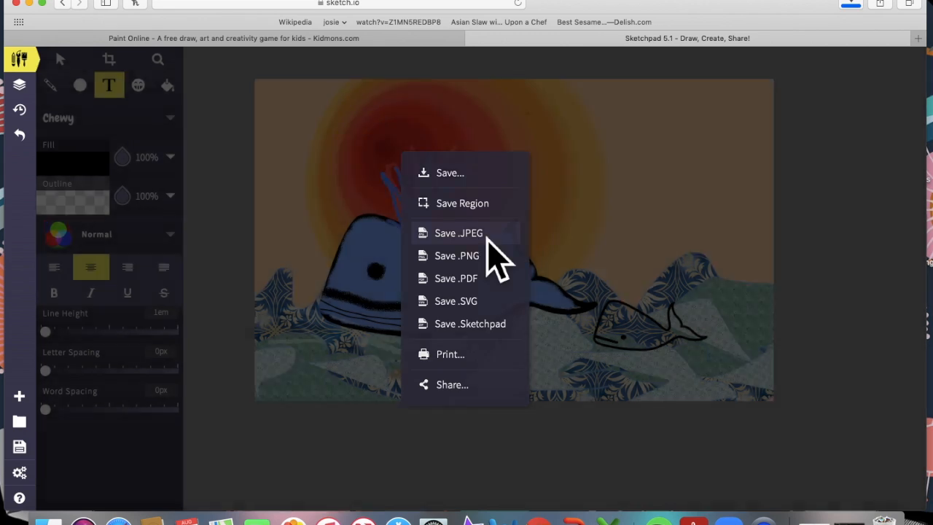
left_click(492, 237)
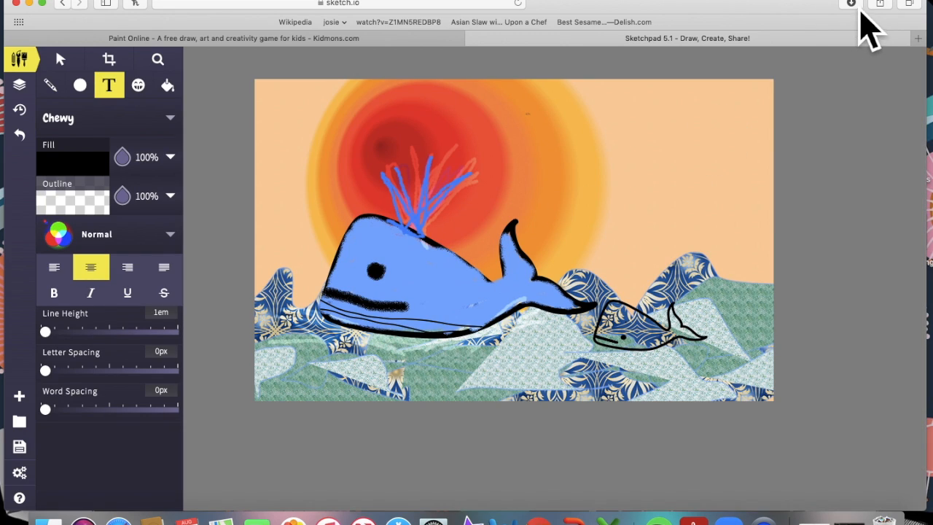
left_click(861, 6)
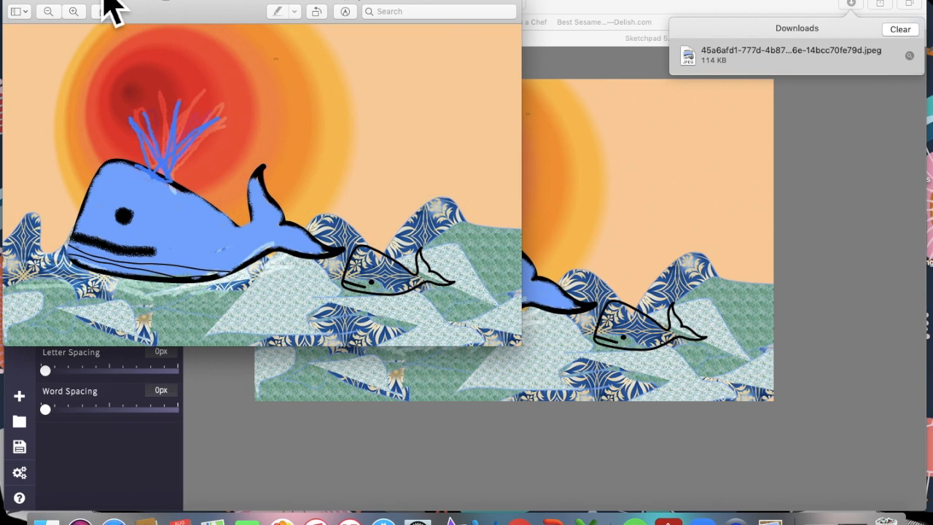
Step: Move the JPEG from Downloads to the Desktop and close its Preview window
left_click(100, 3)
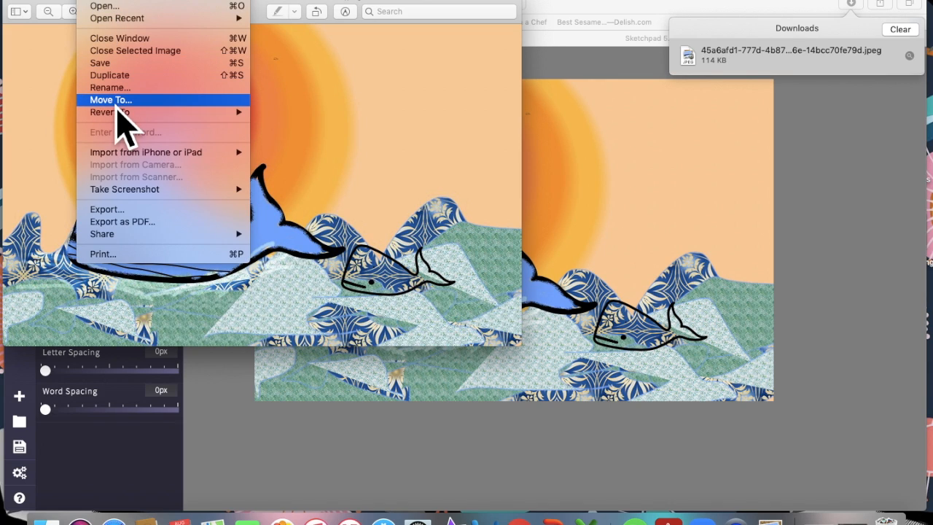
left_click(117, 105)
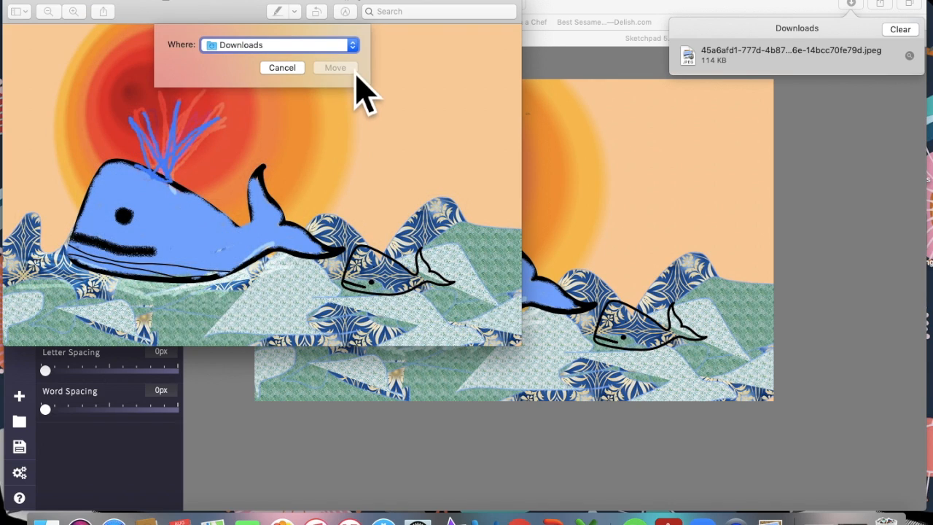
left_click(353, 46)
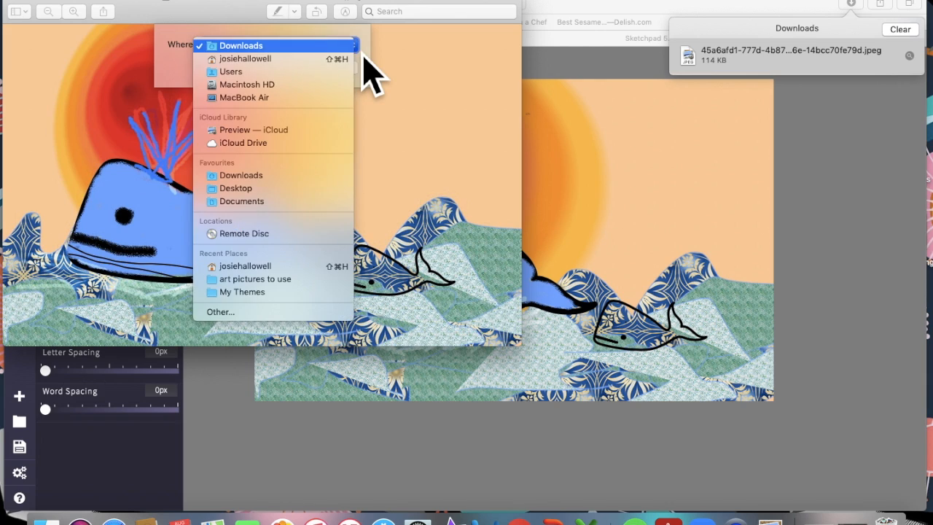
left_click(313, 189)
left_click(337, 68)
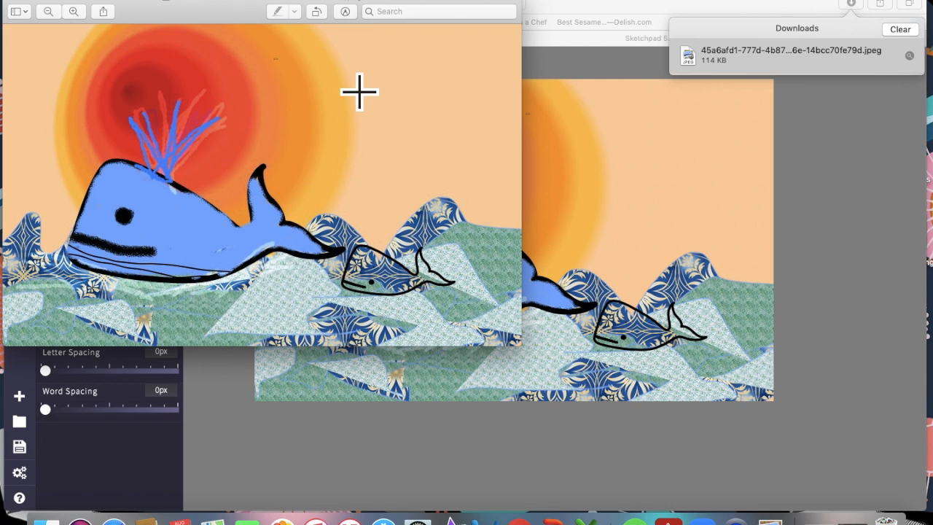
left_click(24, 9)
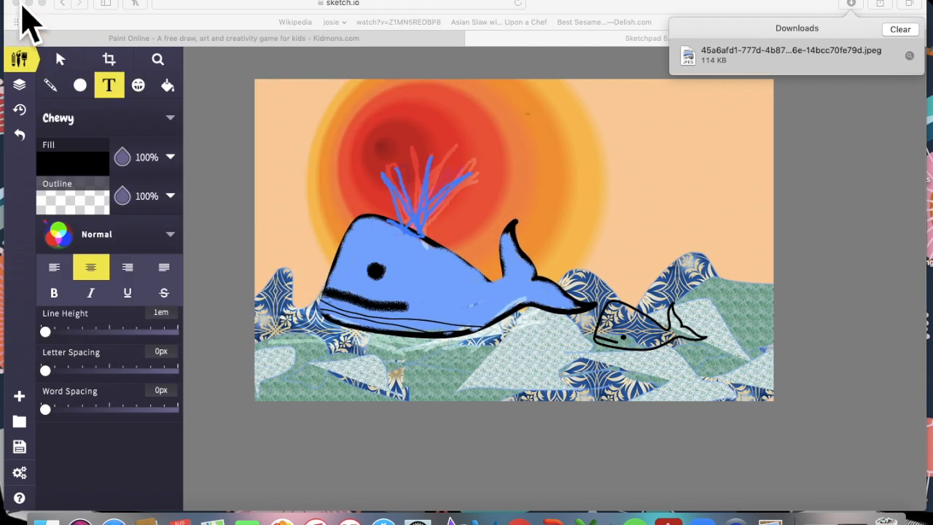
Step: Share the picture publicly, bring up its share link and social network options, and close them
left_click(25, 459)
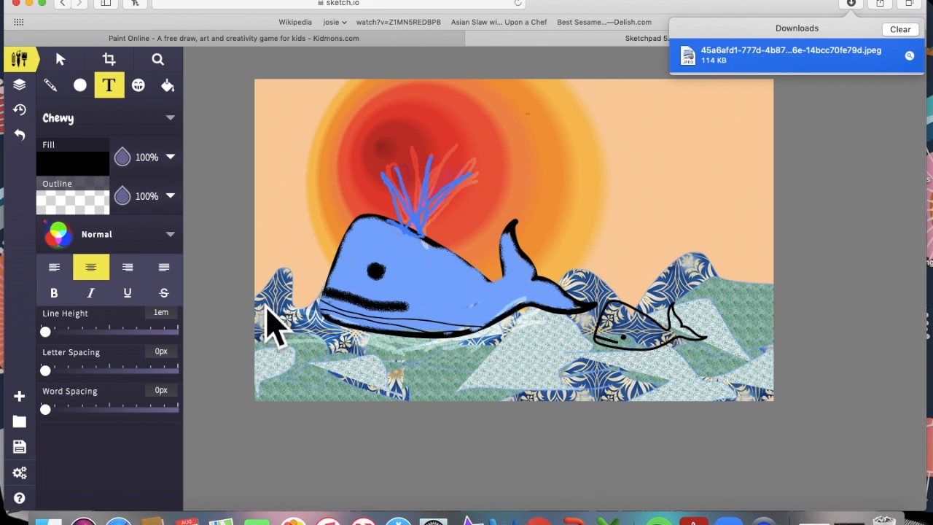
left_click(43, 465)
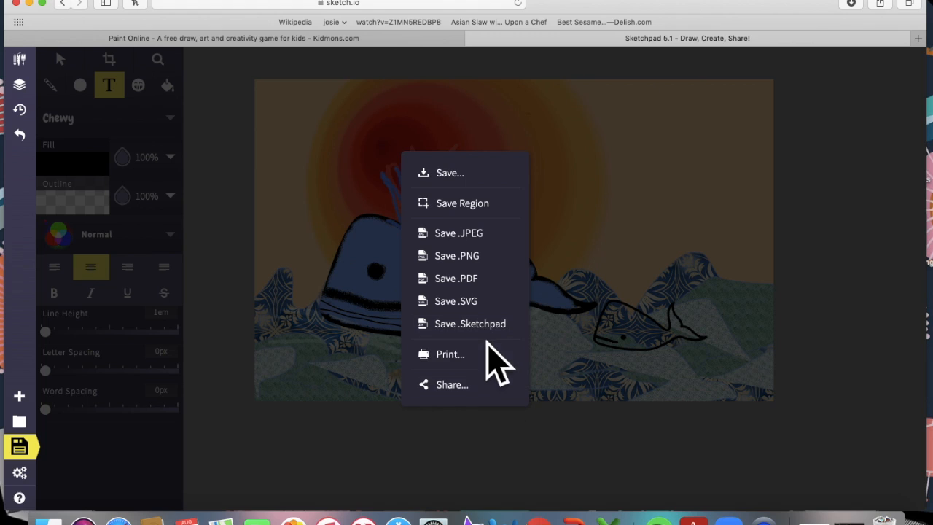
left_click(487, 402)
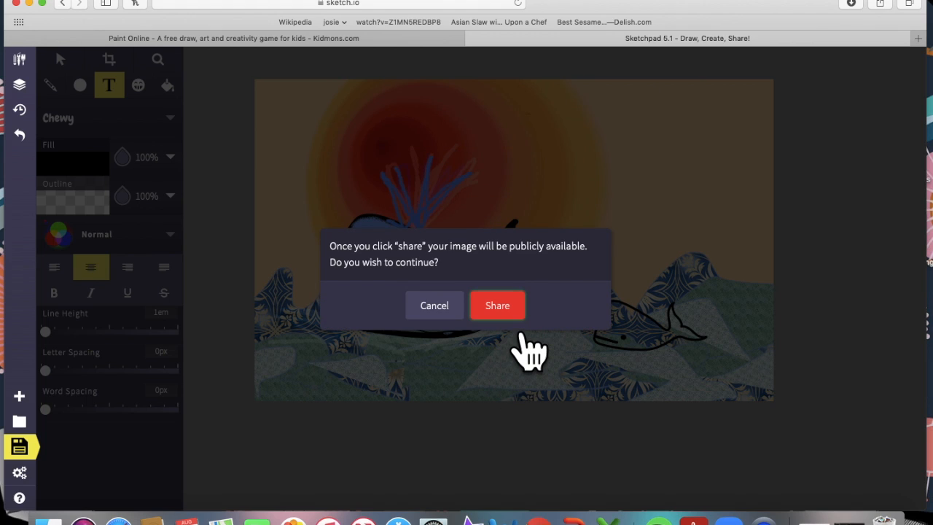
left_click(510, 314)
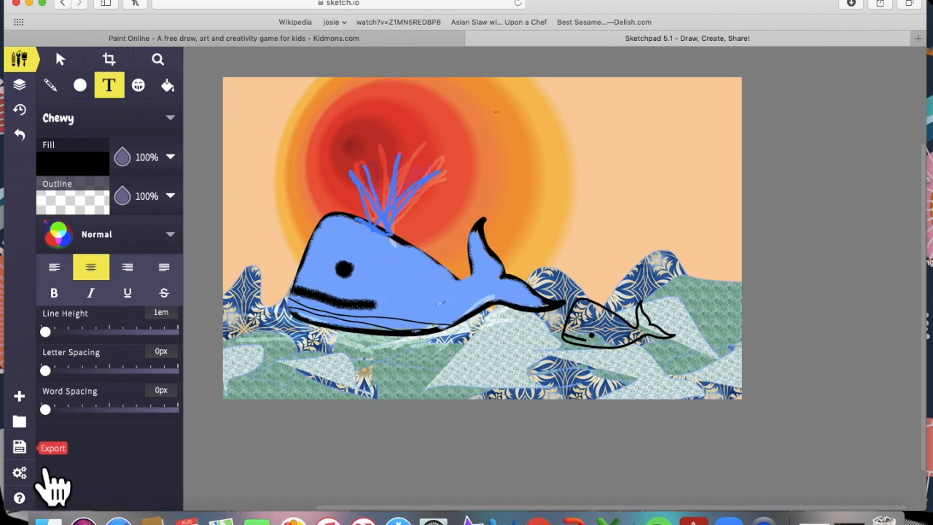
left_click(19, 446)
left_click(464, 393)
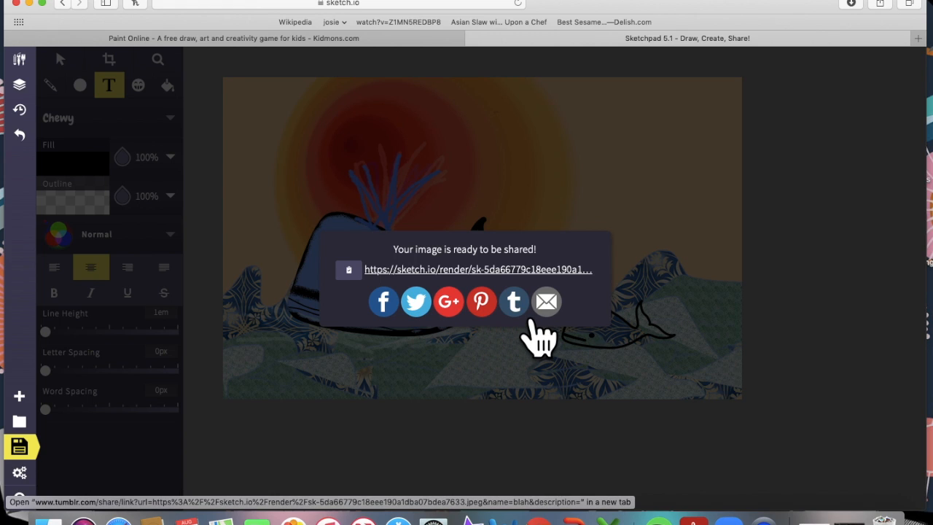
left_click(637, 367)
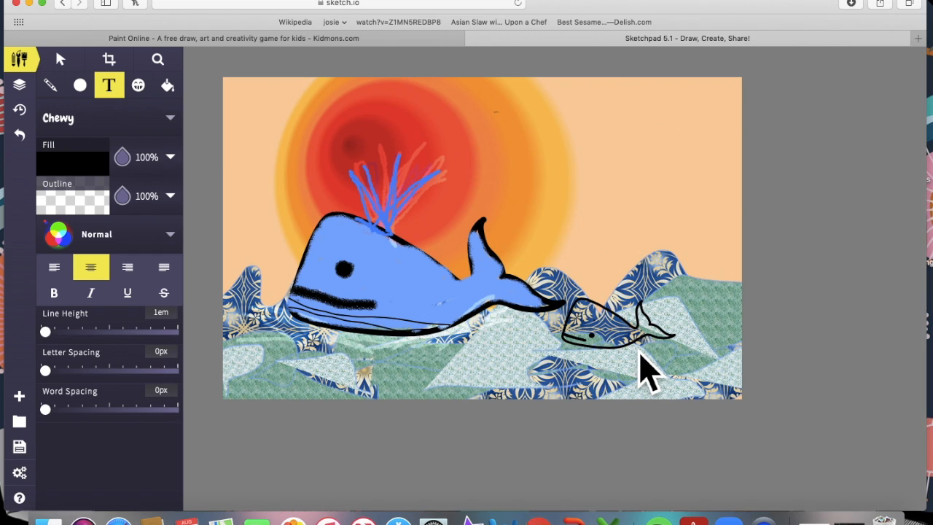
left_click(20, 446)
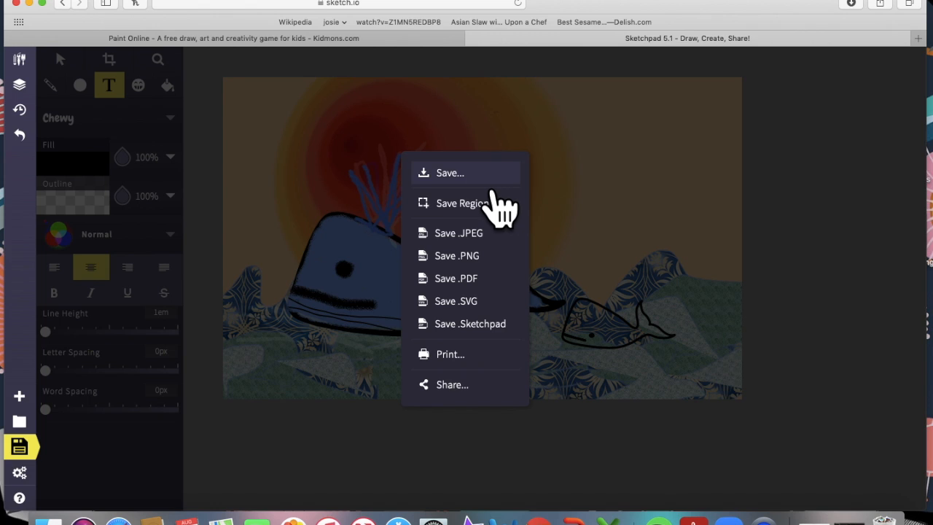
left_click(625, 343)
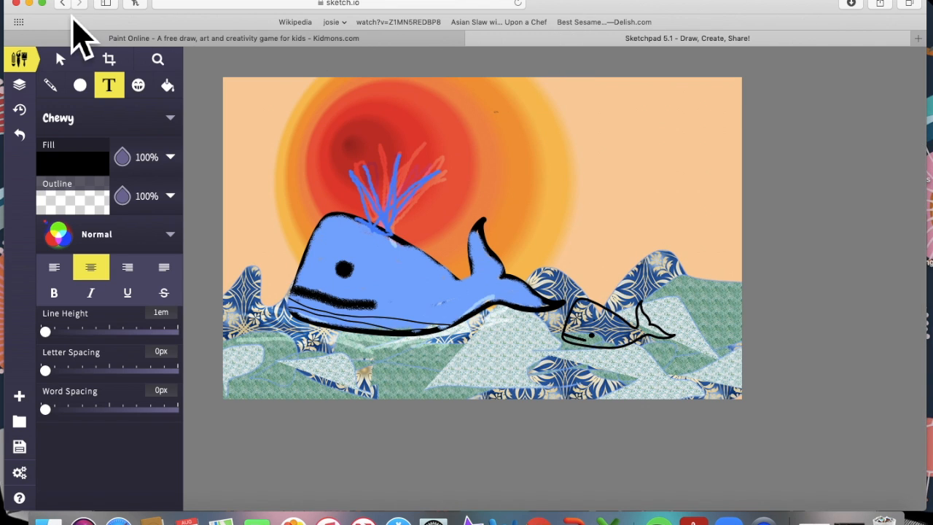
Step: Put the browser away, reposition the exported whale JPEG on the desktop and open it in Preview
left_click(41, 5)
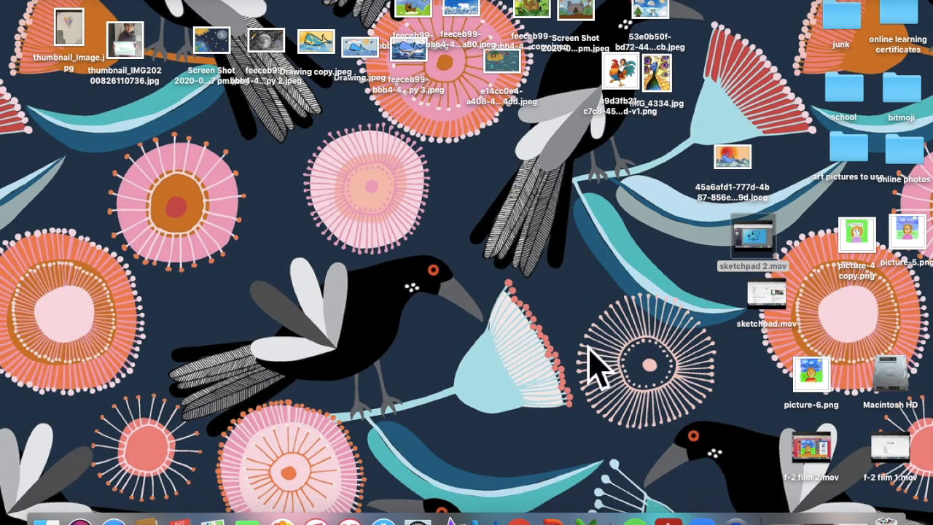
left_click_drag(754, 172, 315, 187)
double_click(314, 185)
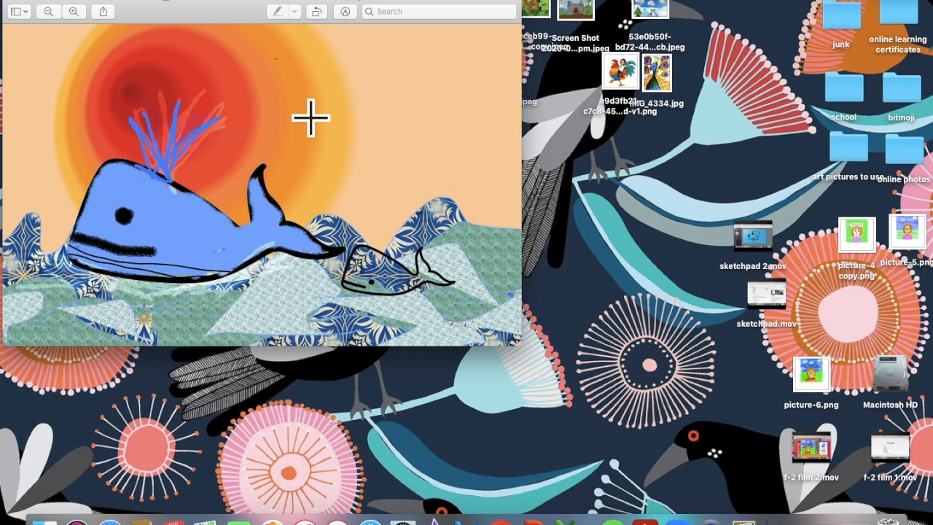
left_click_drag(385, 2, 385, 156)
Step: View and close Drawing copy.jpeg, and open Drawing.jpeg in a smaller window beside the exported whale picture
double_click(326, 54)
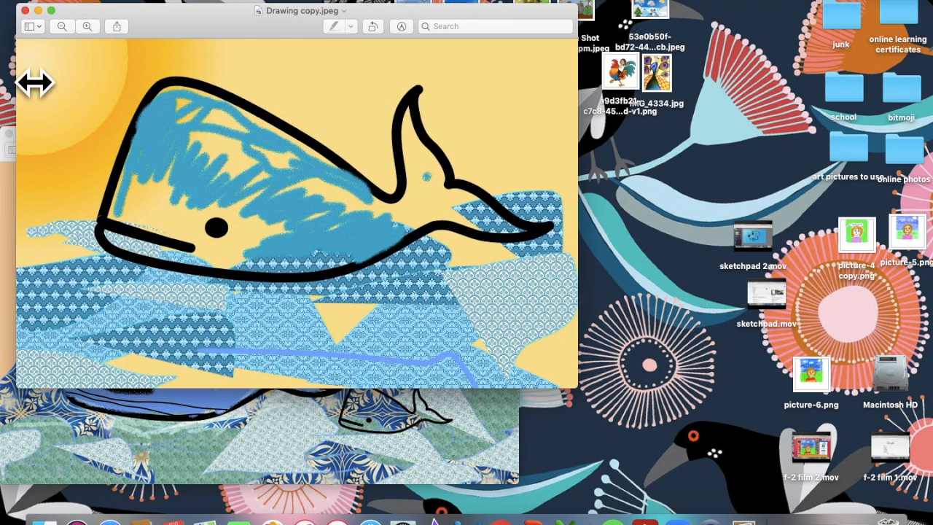
left_click(25, 10)
double_click(368, 62)
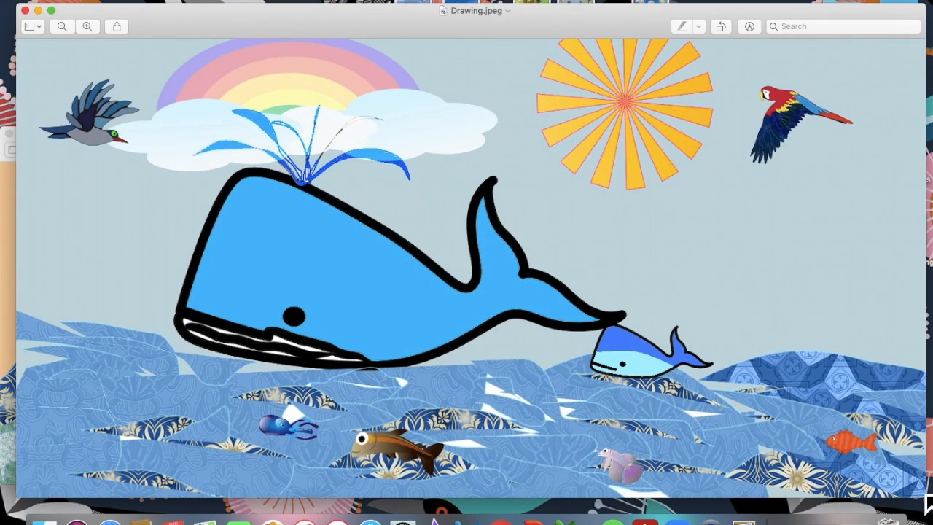
left_click_drag(925, 506, 558, 392)
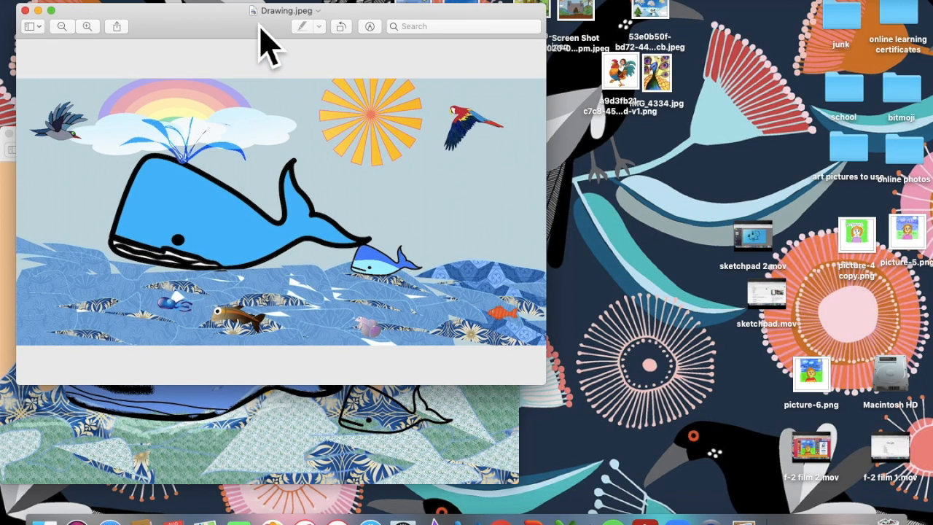
left_click_drag(259, 27, 357, 18)
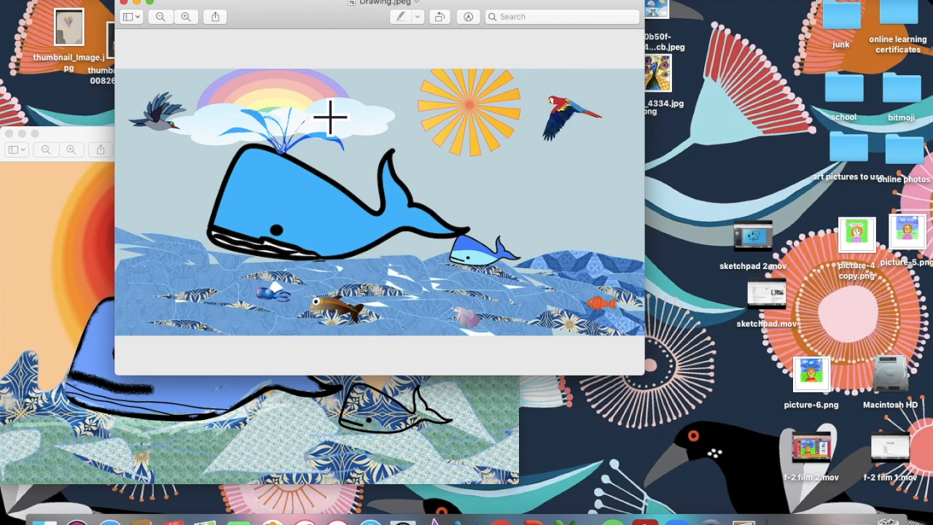
mouse_move(303, 21)
left_mouse_down()
mouse_move(679, 62)
mouse_move(651, 5)
left_mouse_up()
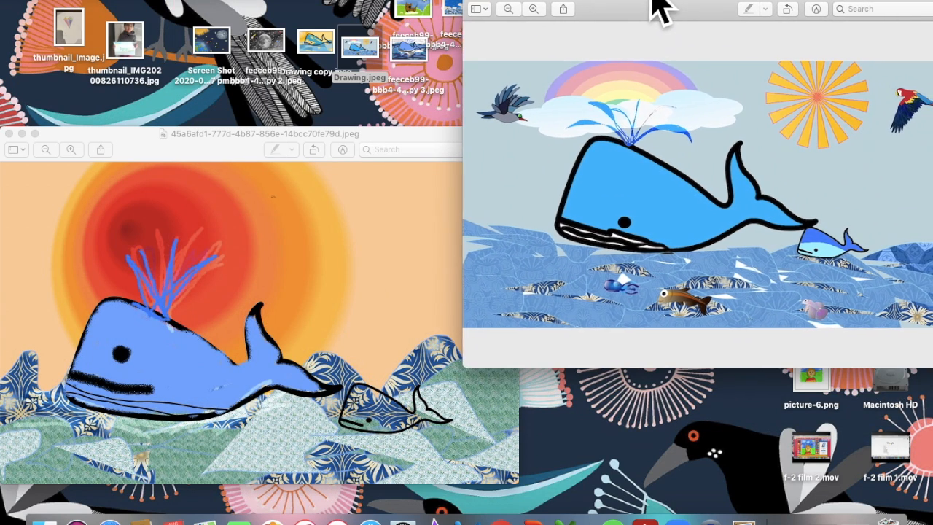
Step: Open the stormy-sea whale picture ending in "copy 3.jpeg" beside the other whale pictures, and close all three windows
double_click(399, 61)
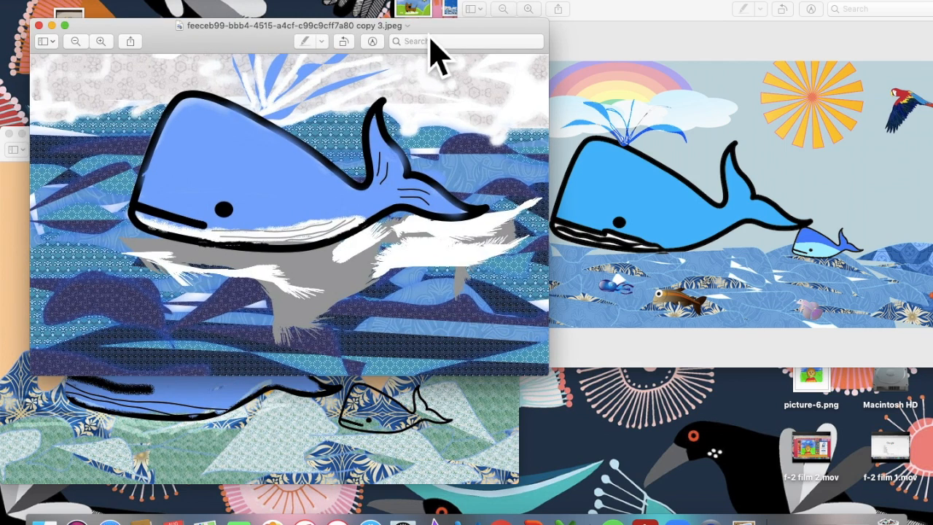
left_click_drag(431, 42, 365, 11)
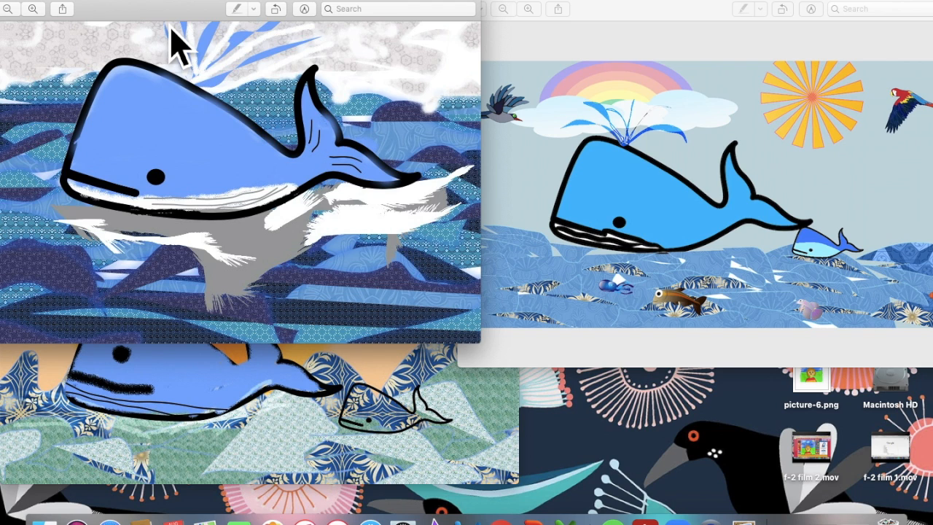
left_click_drag(171, 27, 201, 28)
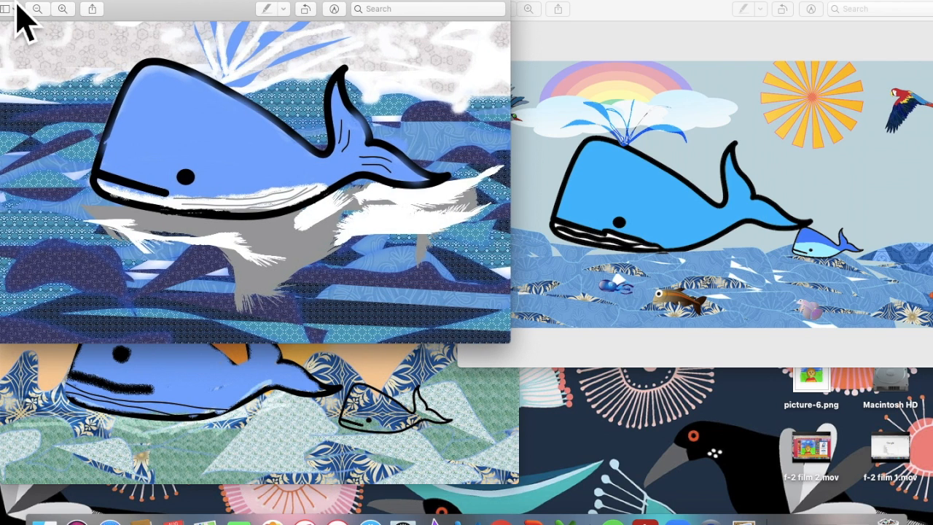
key("super+w")
key("super+w")
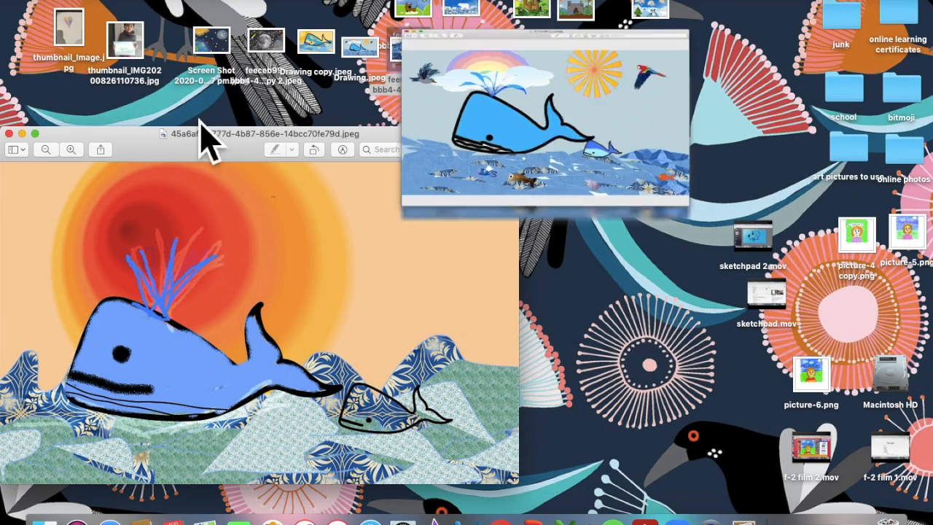
key("super+w")
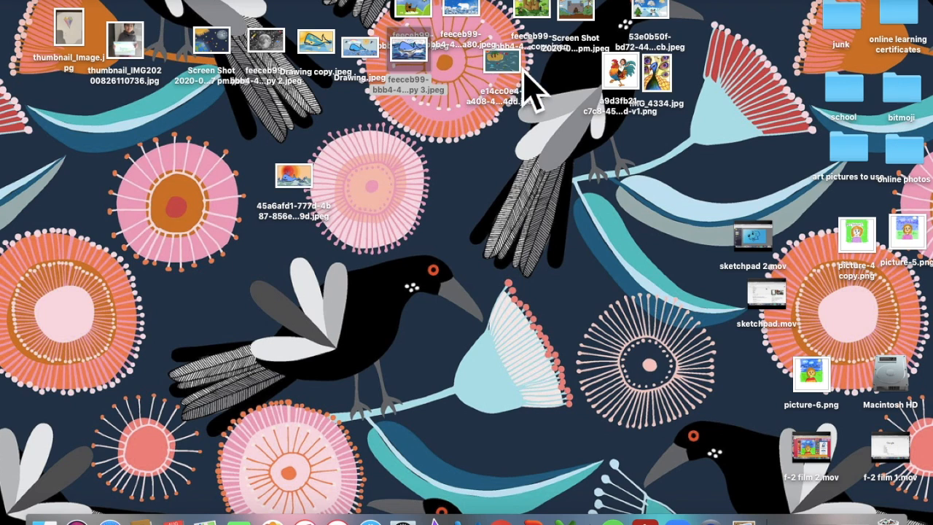
Step: Open the grey castle picture Screen Shot 2020-08-24 at 8.36.23 pm.jpeg, shrink its window and move it aside
double_click(580, 11)
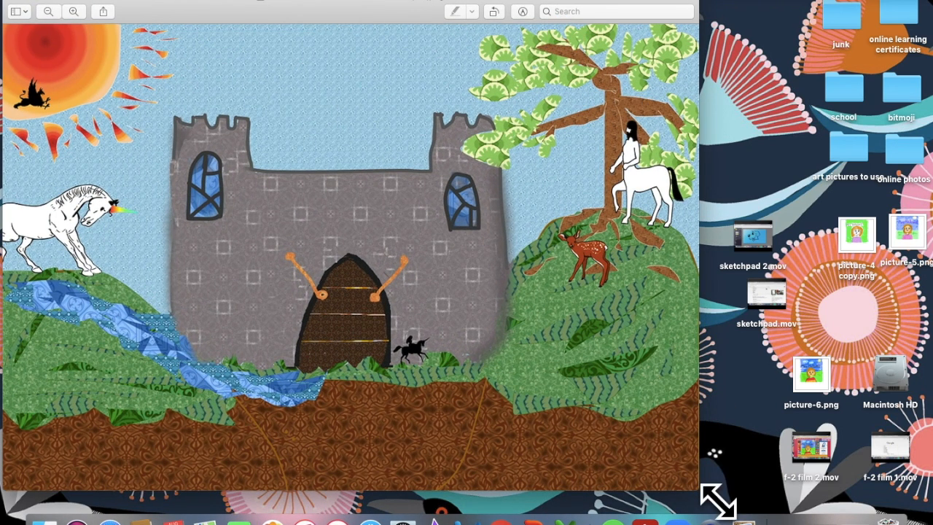
left_click_drag(715, 503, 562, 389)
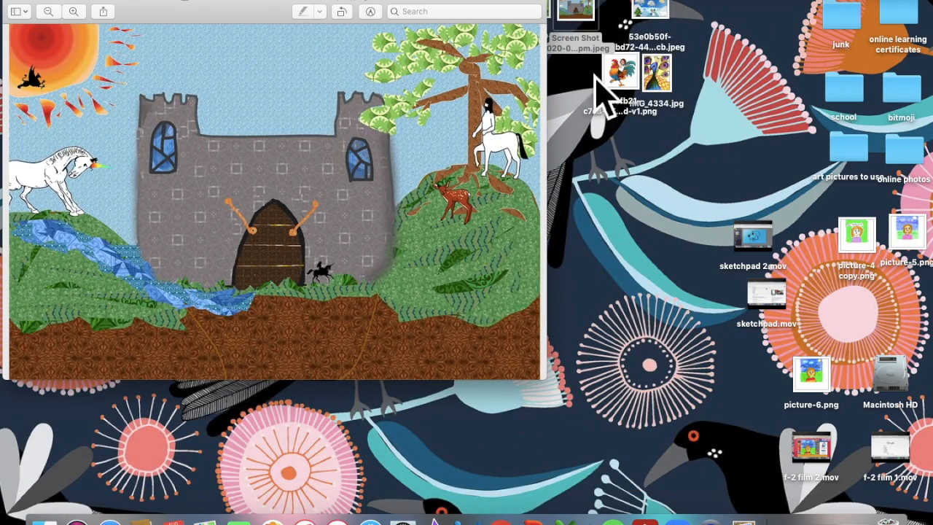
left_click_drag(536, 18, 923, 48)
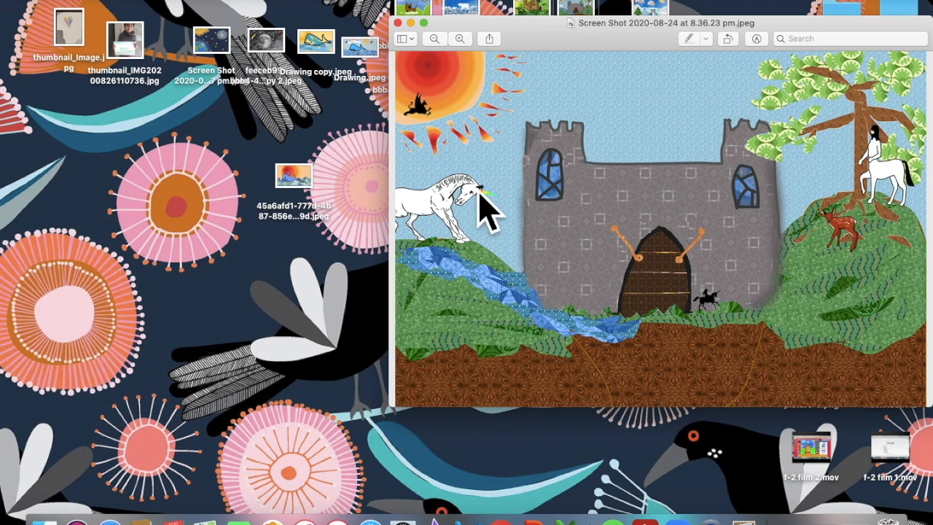
Step: Open the brown castle and dragon picture to compare with the grey castle, and close both windows
left_click(535, 13)
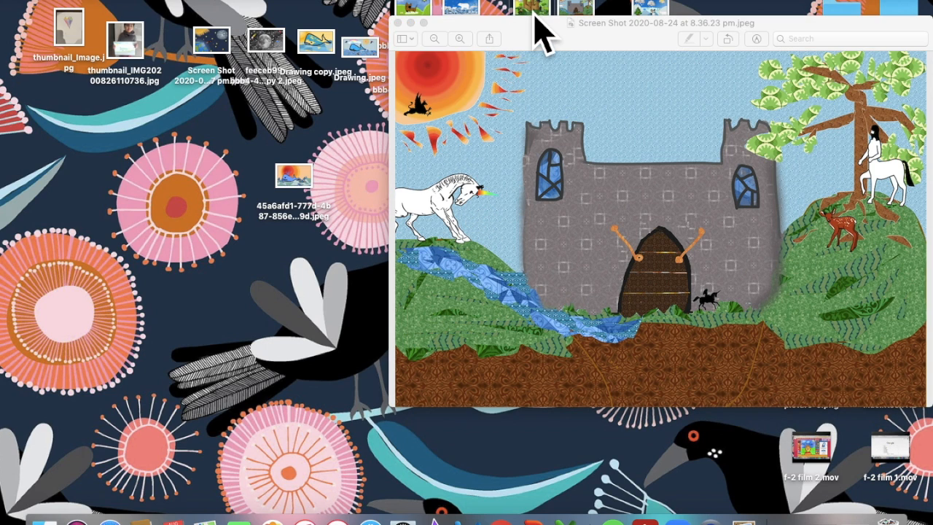
double_click(536, 16)
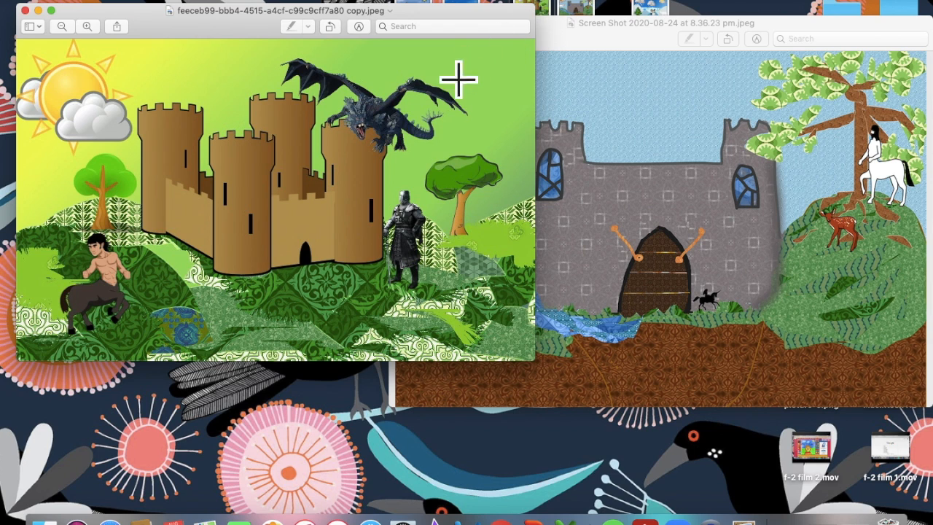
left_click_drag(454, 28, 442, 42)
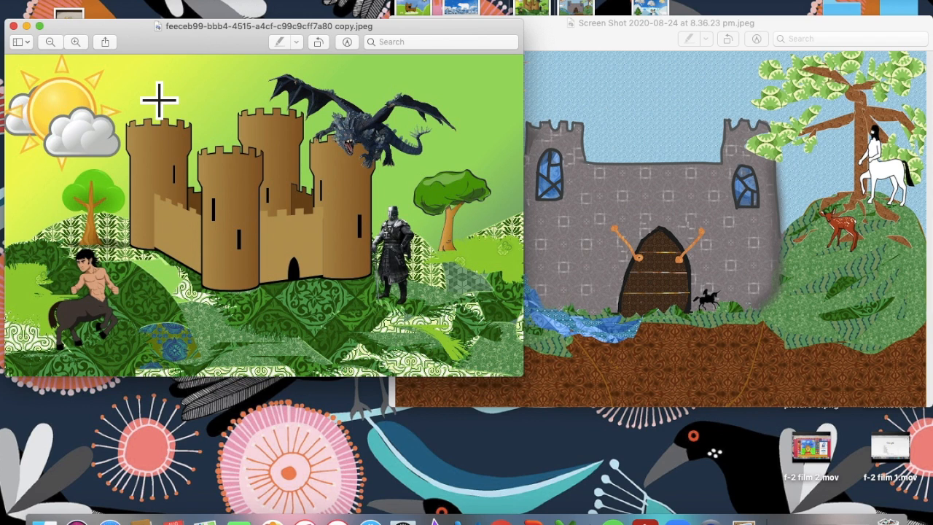
left_click(14, 27)
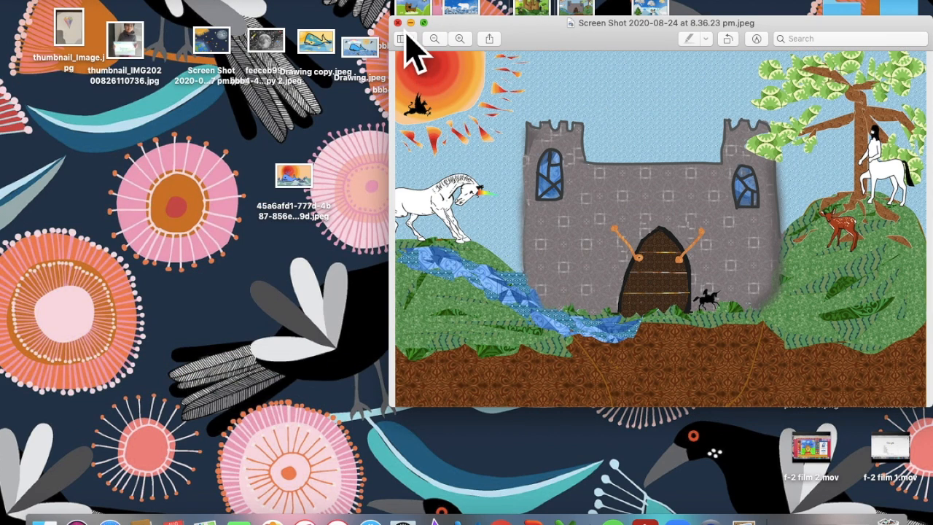
left_click(398, 22)
Step: Open the snowman and polar bear winter pictures and arrange their windows side by side for comparison
double_click(648, 12)
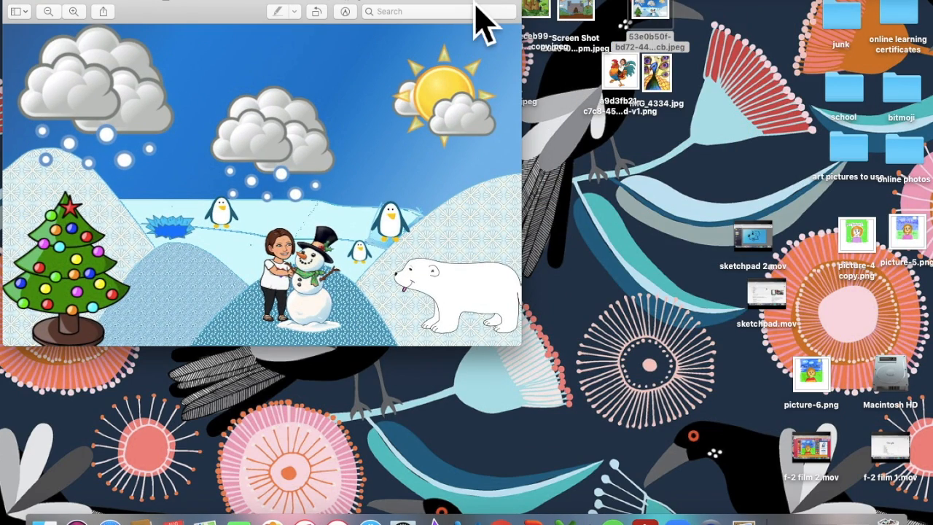
left_click_drag(477, 6, 825, 22)
double_click(466, 14)
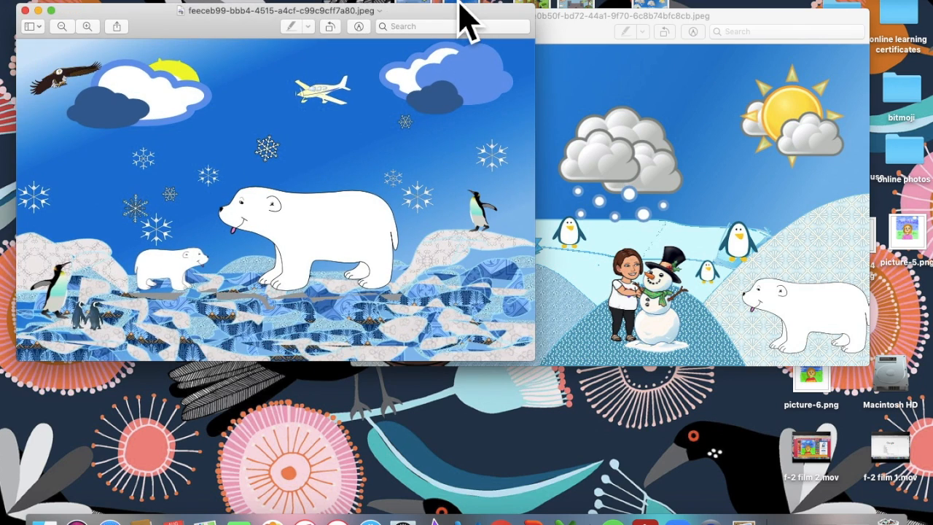
left_click_drag(441, 15, 572, 1)
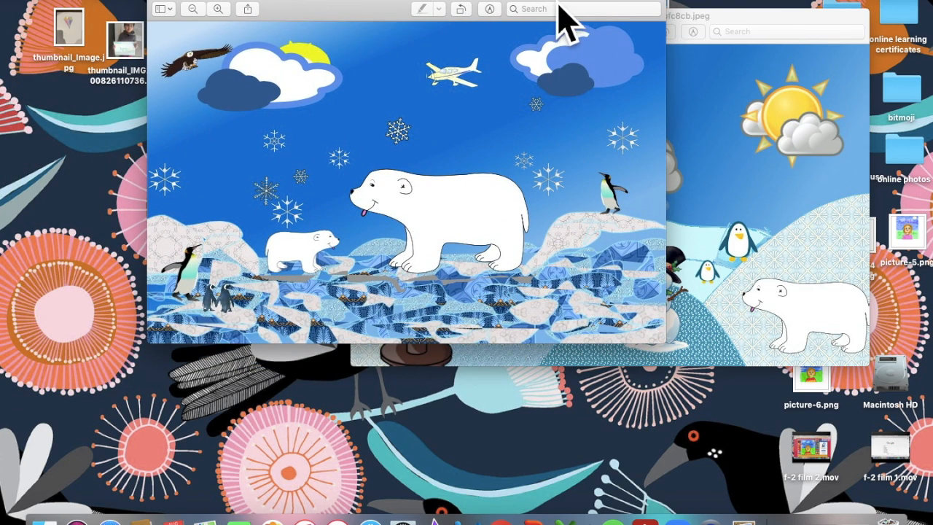
left_click_drag(561, 15, 500, 15)
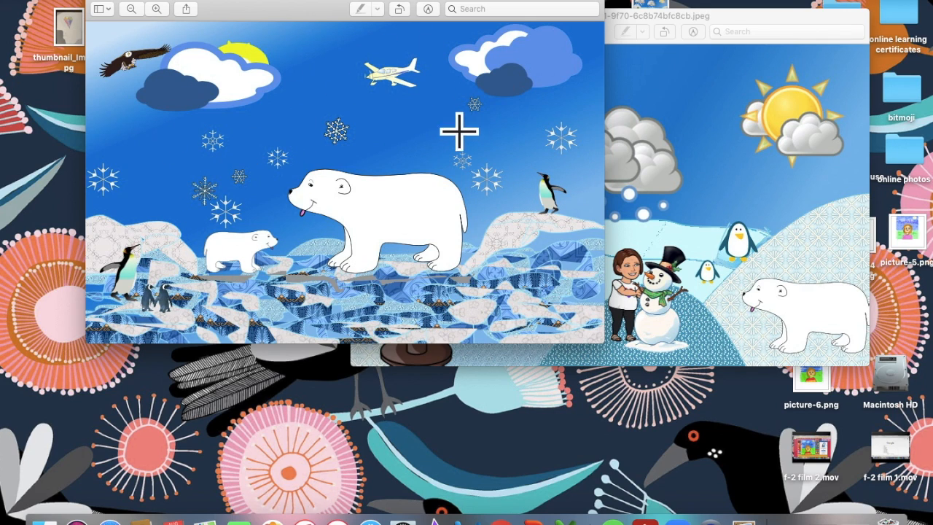
left_click_drag(509, 3, 420, 13)
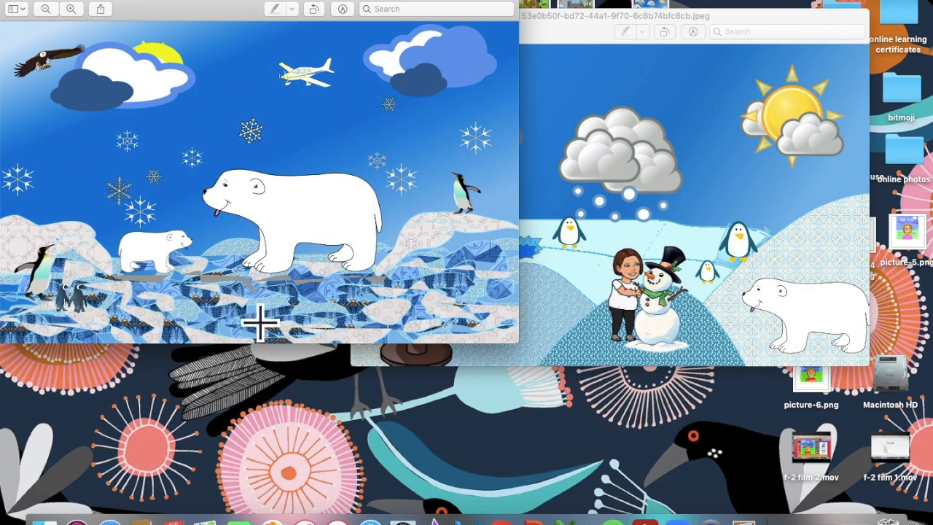
Step: Close both winter pictures, and view and close the island seascape picture from the desktop
left_click(640, 272)
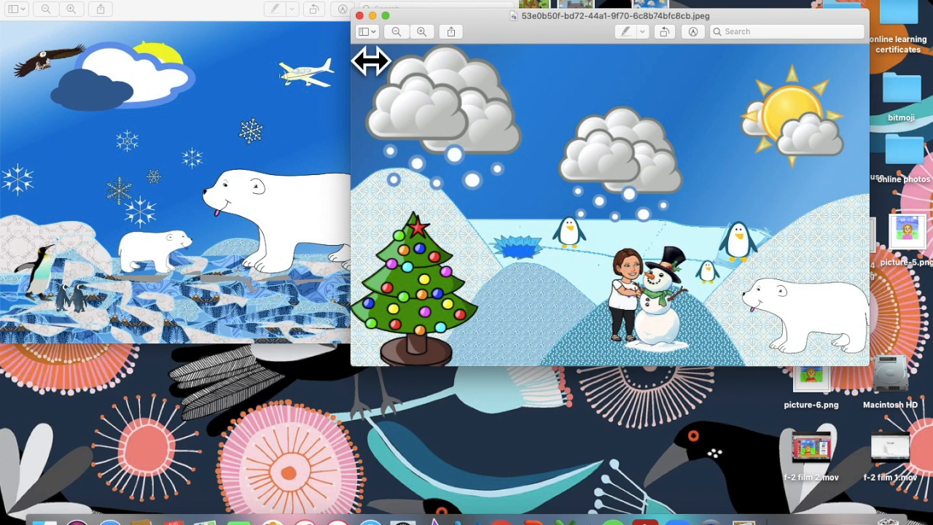
left_click(359, 15)
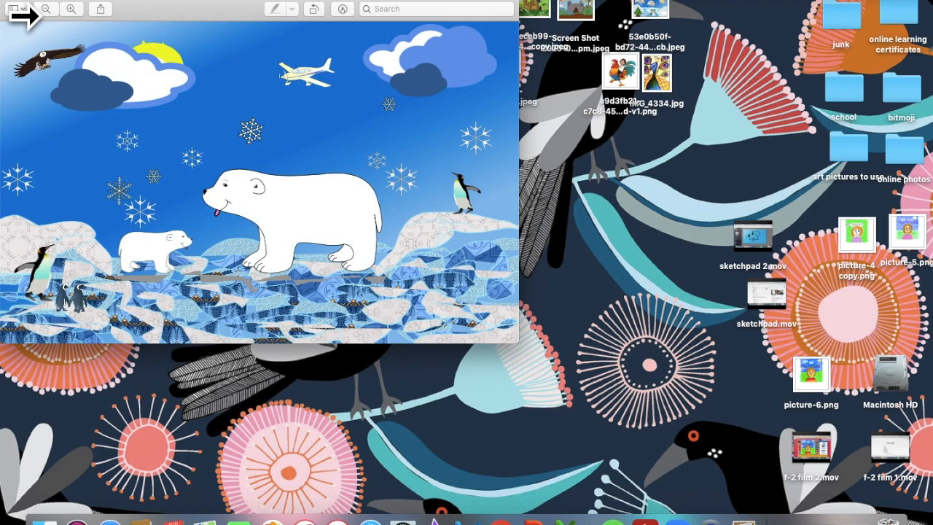
left_click(16, 9)
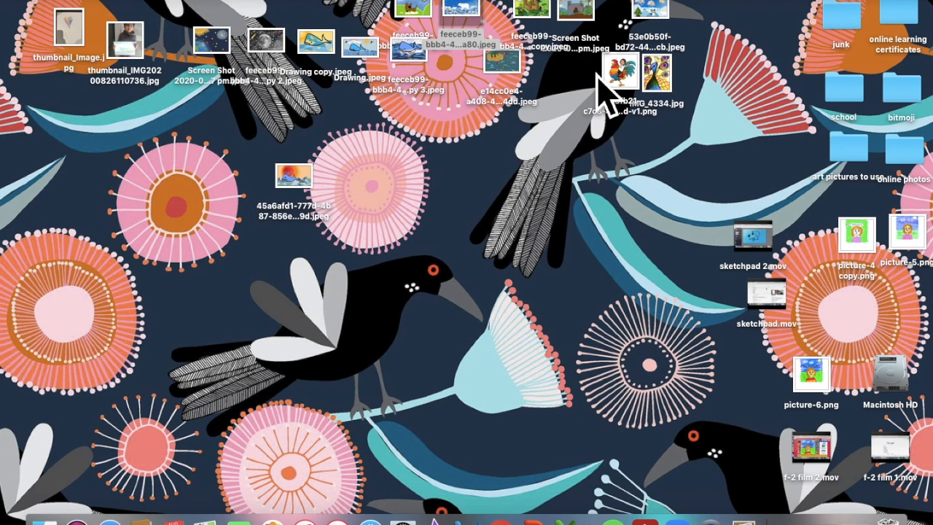
double_click(510, 93)
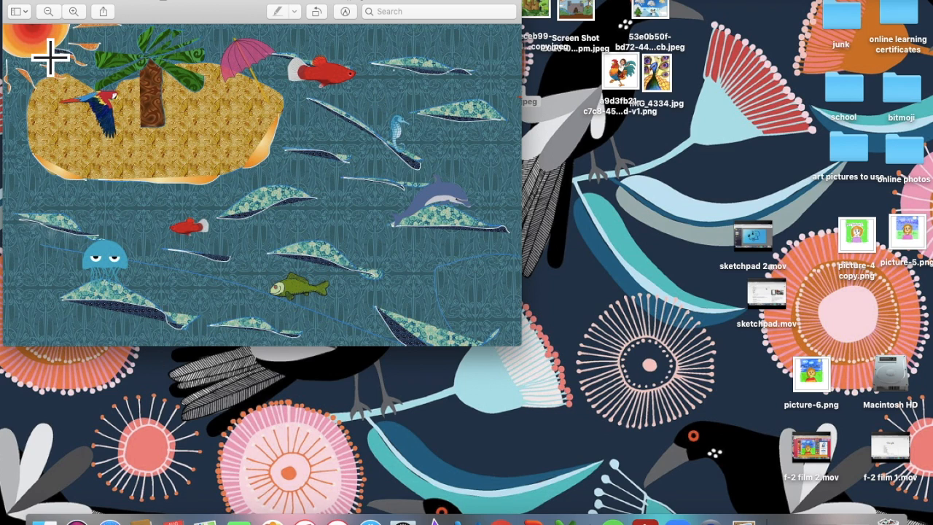
left_click(20, 6)
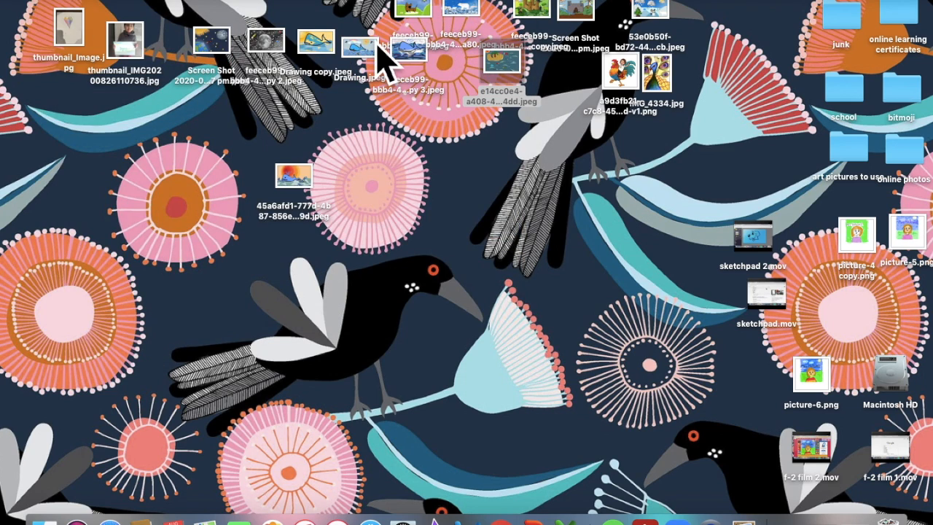
Step: Open the black-and-white moon picture ending in "copy 2.jpeg" and move its window clear of the desktop's space pictures
left_click(281, 79)
double_click(273, 54)
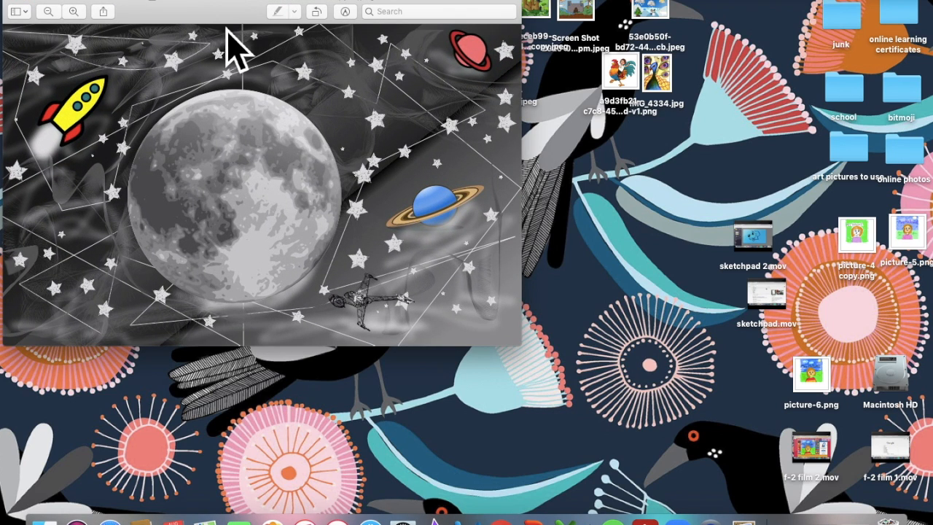
left_click_drag(225, 19, 601, 5)
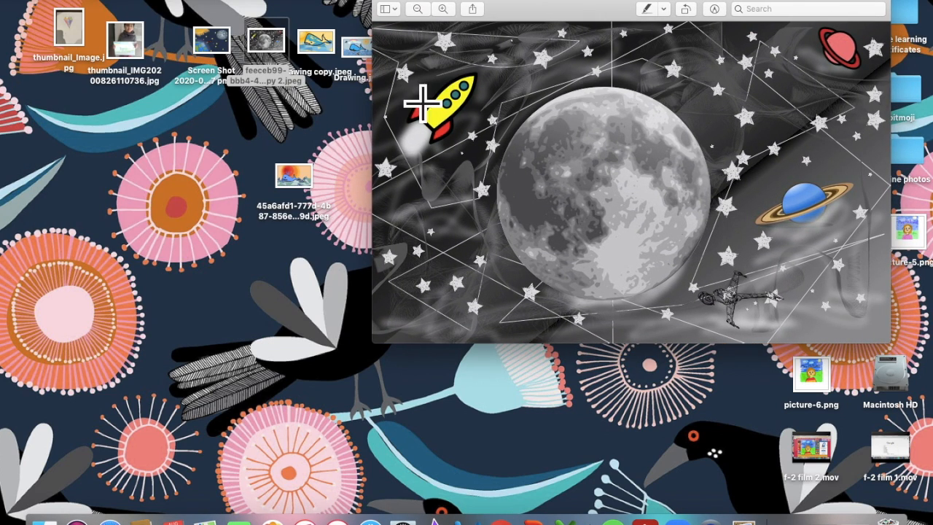
Step: Open Screen Shot 2020-08-24 at 7.47.27 pm.jpeg, shrink it beside the moon picture and bring the moon picture forward
double_click(219, 73)
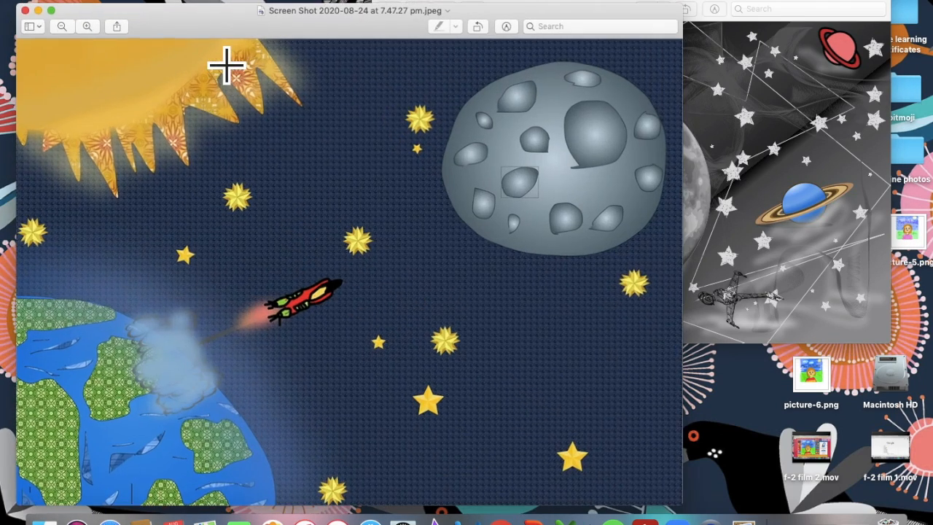
left_click_drag(263, 27, 214, 4)
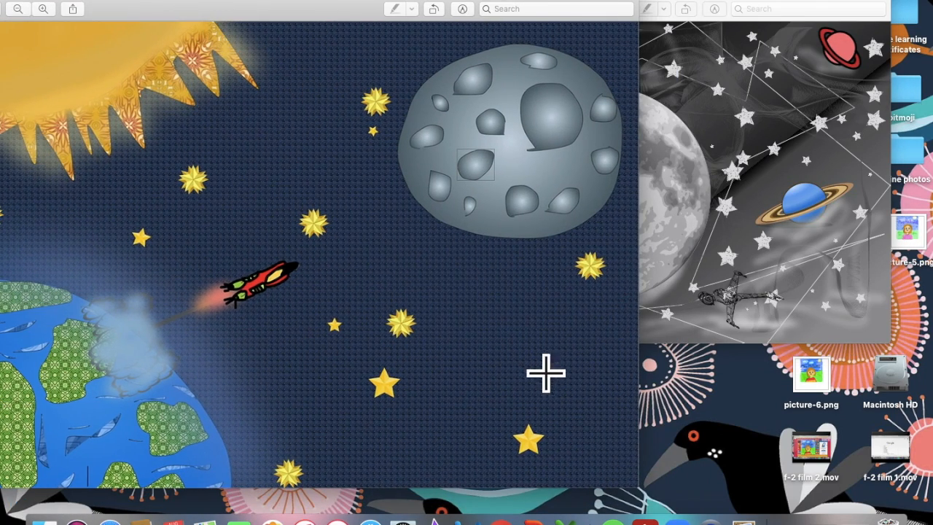
left_click_drag(656, 503, 417, 268)
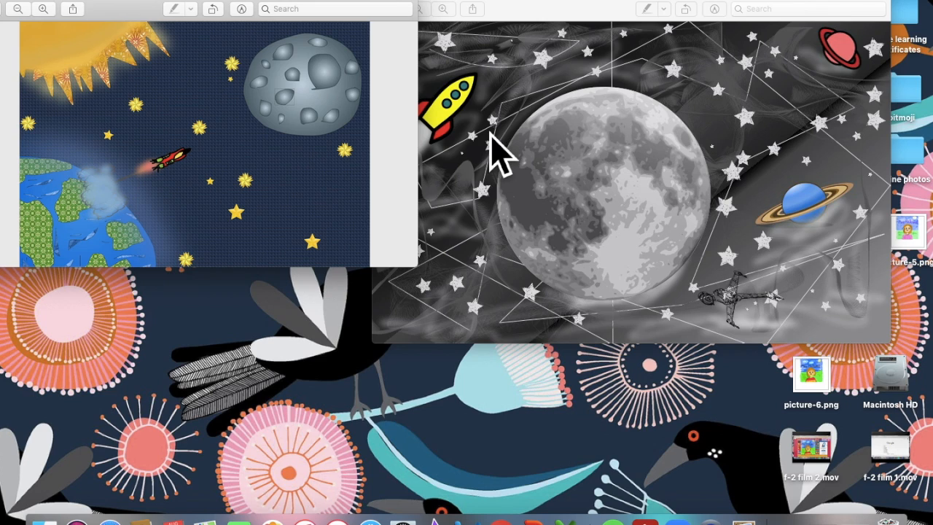
left_click(474, 135)
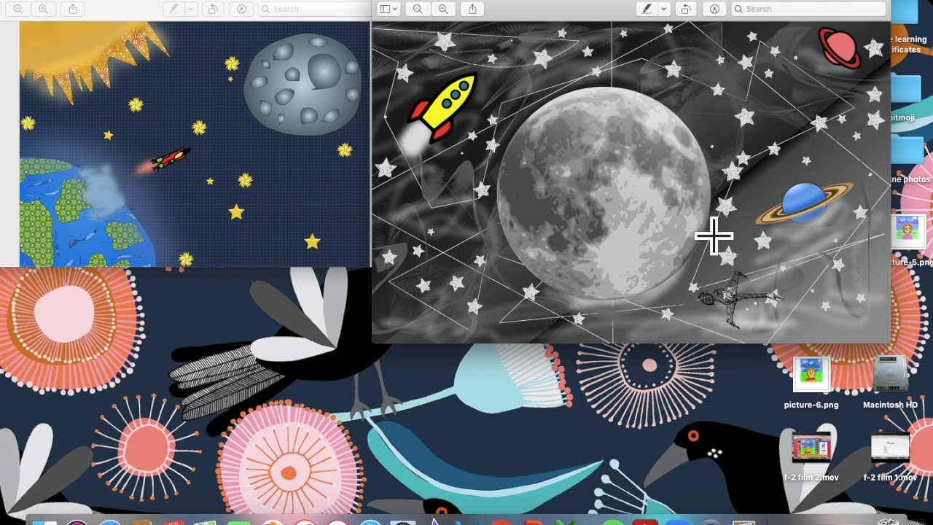
Step: Close the black-and-white moon picture and the coloured space picture
left_click(378, 1)
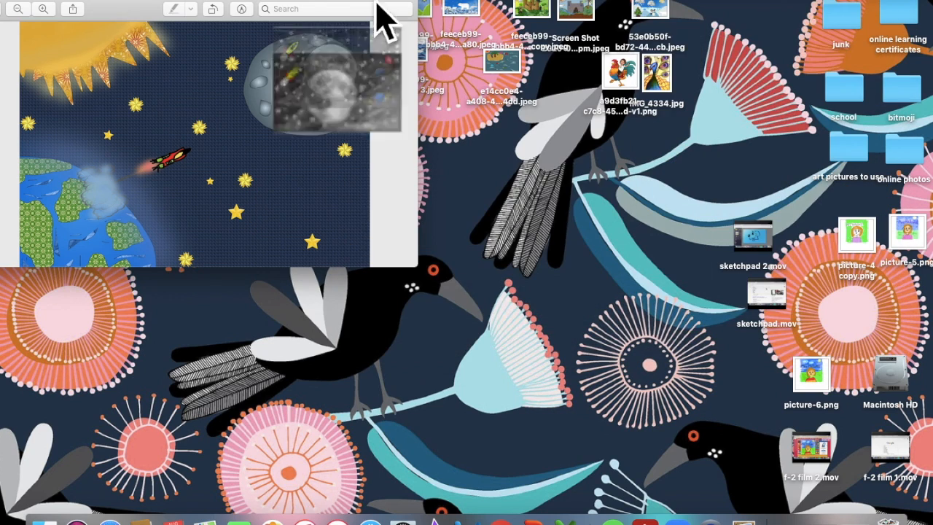
left_click_drag(43, 2, 130, 7)
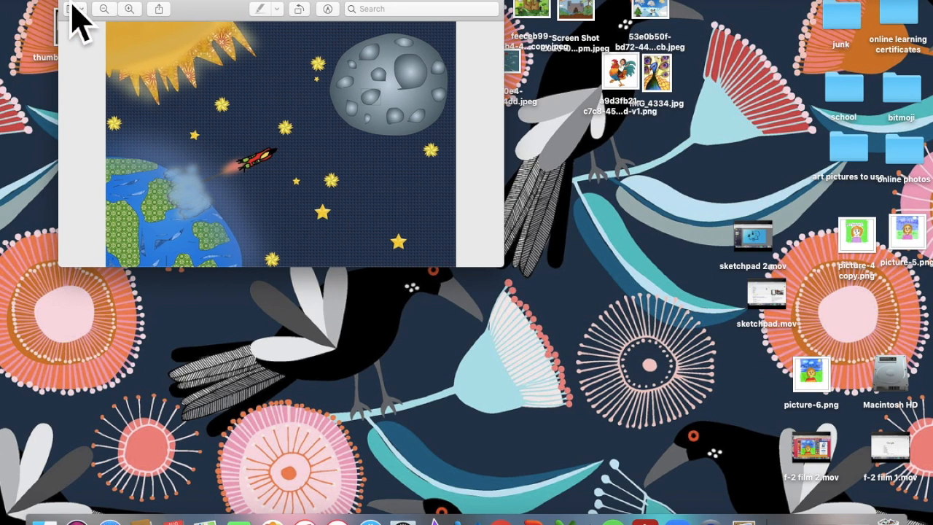
key("super+w")
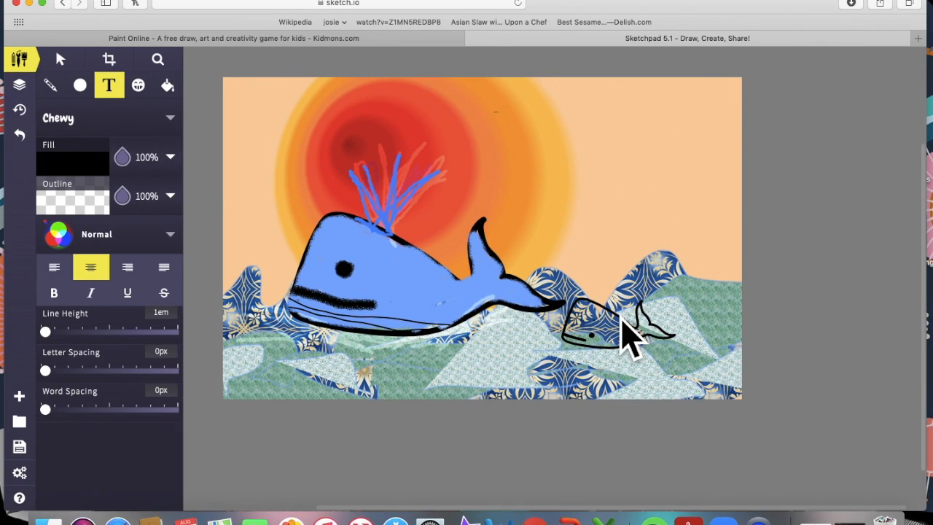
left_click(625, 333)
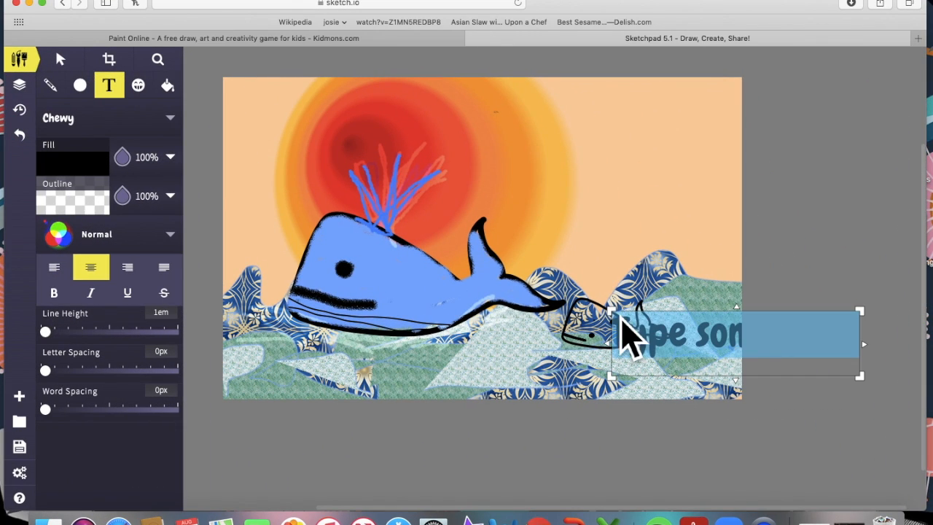
key("BackSpace")
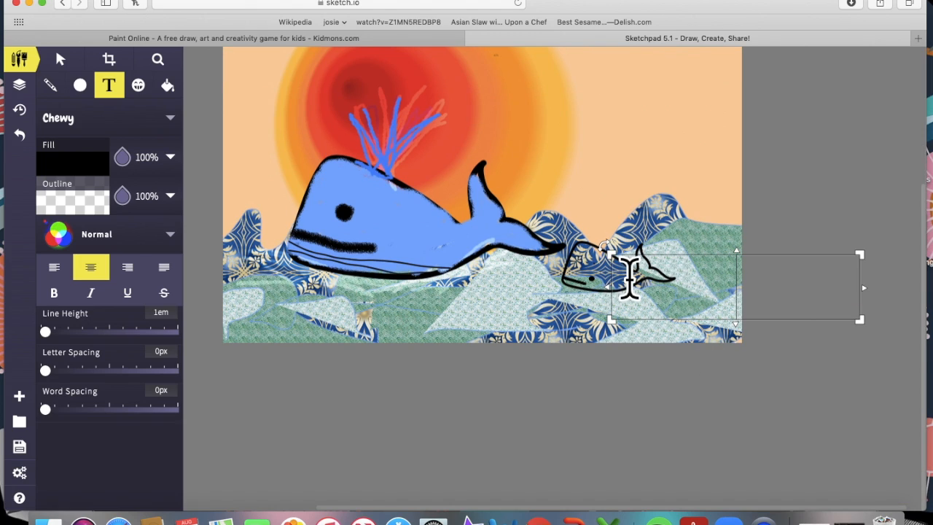
left_click(592, 276)
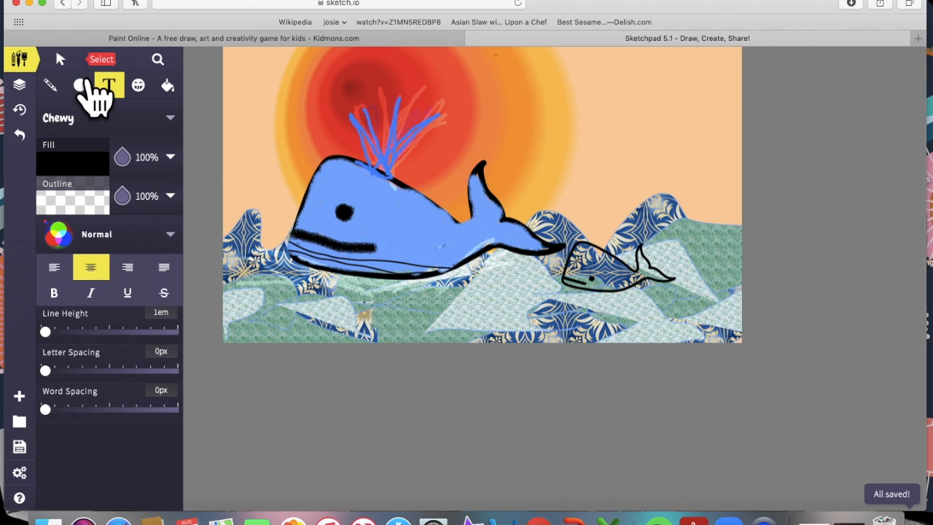
Step: Move the blue patterned wave up behind the big whale and the small whale outline to about X 290, Y 144 px
left_click(61, 59)
left_click(622, 286)
left_click_drag(621, 286, 598, 156)
left_click(621, 296)
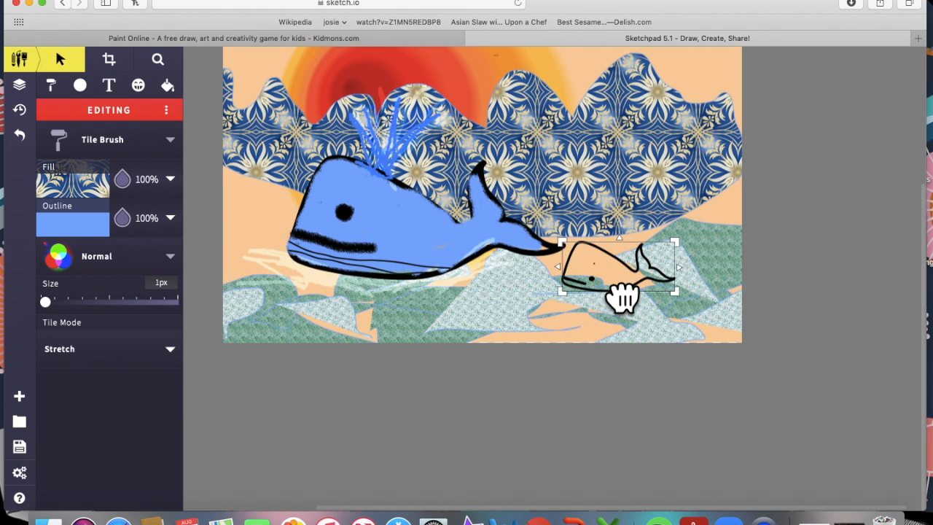
left_click_drag(608, 284, 457, 156)
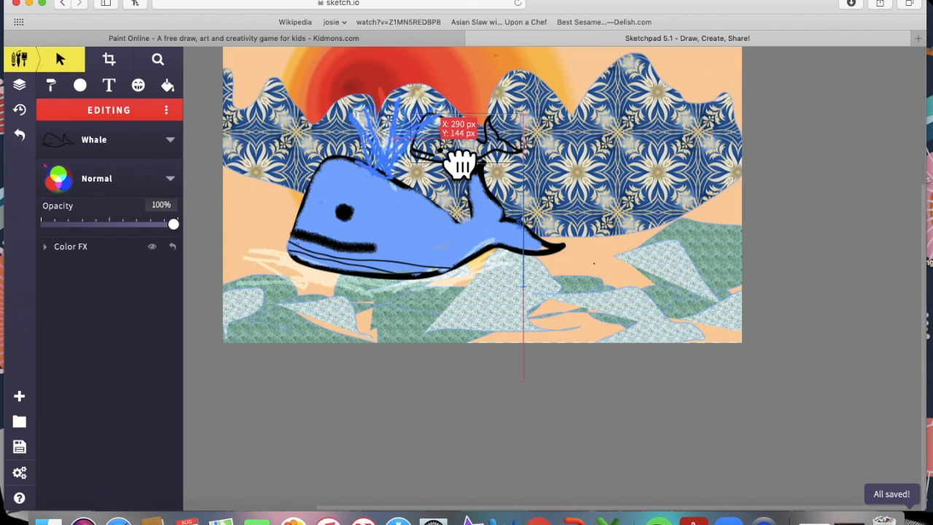
Step: Lower the blue patterned wave back behind the green waves, and move the small whale into the sky at a reduced size
mouse_move(540, 185)
left_mouse_down()
mouse_move(452, 169)
mouse_move(546, 214)
mouse_move(571, 241)
left_mouse_up()
left_click_drag(513, 191, 515, 327)
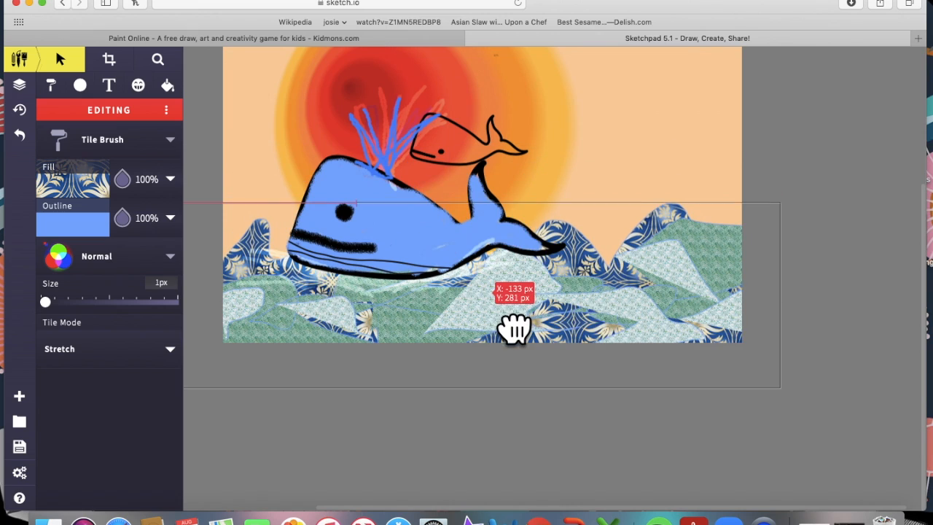
left_click_drag(475, 151, 596, 124)
left_click_drag(625, 157, 576, 162)
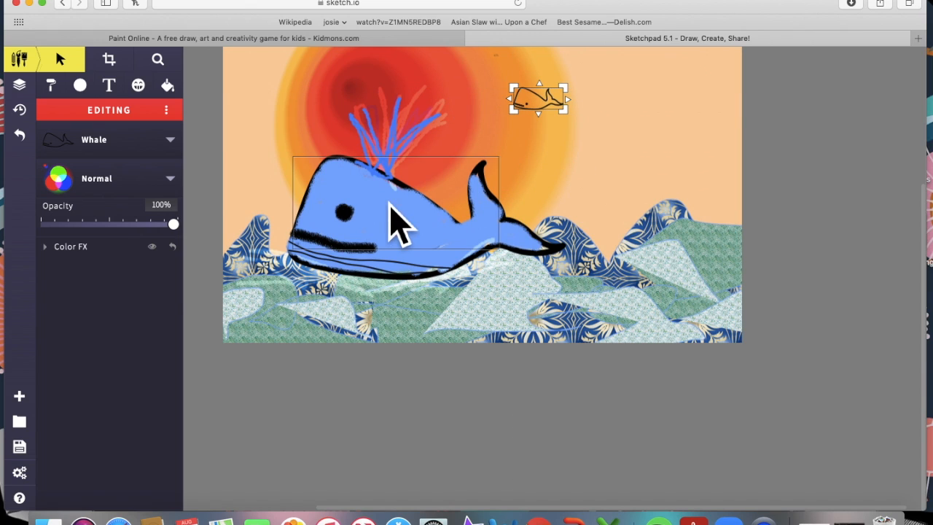
Step: Pull the big whale's blue fill, black outline, mouth and spout strokes away from the sun to separate its individual pieces
left_click(401, 223)
left_click_drag(410, 225, 424, 239)
left_click_drag(520, 212, 704, 163)
left_click(454, 250)
left_click_drag(454, 250, 708, 277)
mouse_move(357, 244)
left_mouse_down()
mouse_move(508, 237)
mouse_move(625, 246)
left_mouse_up()
left_click_drag(407, 177, 562, 172)
left_click_drag(371, 144, 601, 172)
left_click_drag(387, 219, 617, 230)
left_click_drag(361, 248, 588, 257)
left_click_drag(466, 271, 673, 258)
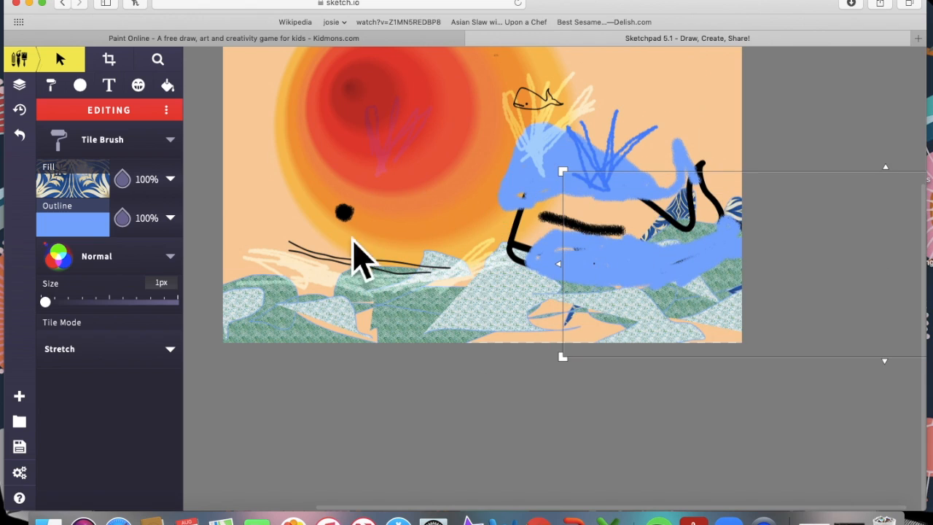
left_click_drag(351, 241, 499, 272)
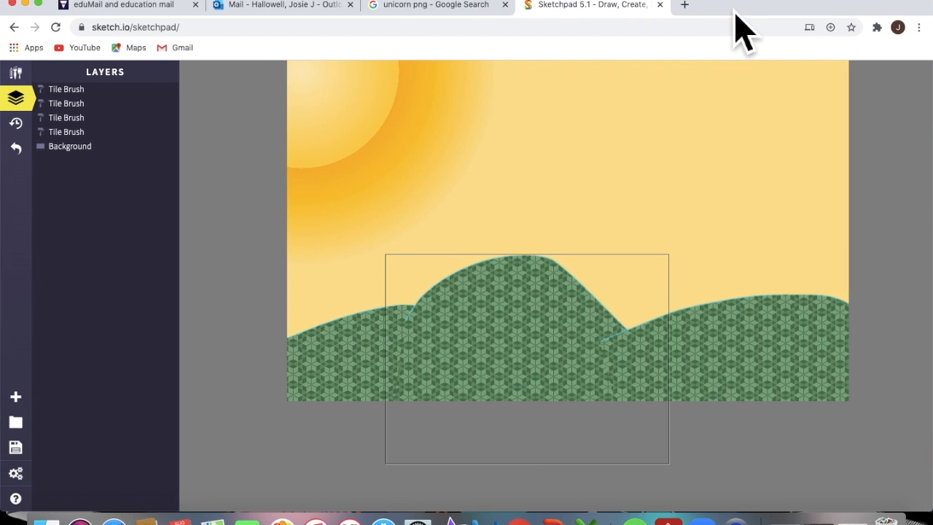
Step: Switch to Chrome's green hills drawing, open the "unicorn png" image search and move the window clear of the desktop files
scroll(574, 264, "down", 1)
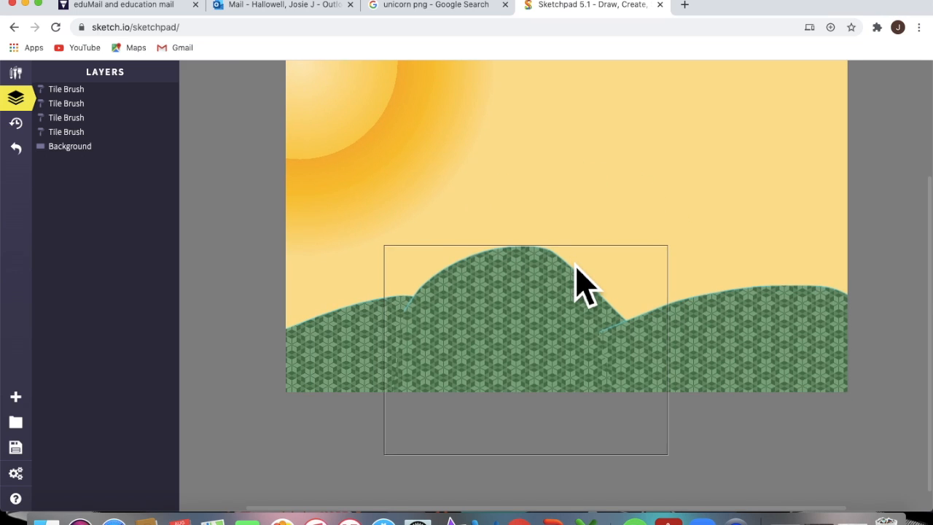
scroll(575, 264, "up", 2)
scroll(581, 284, "up", 2)
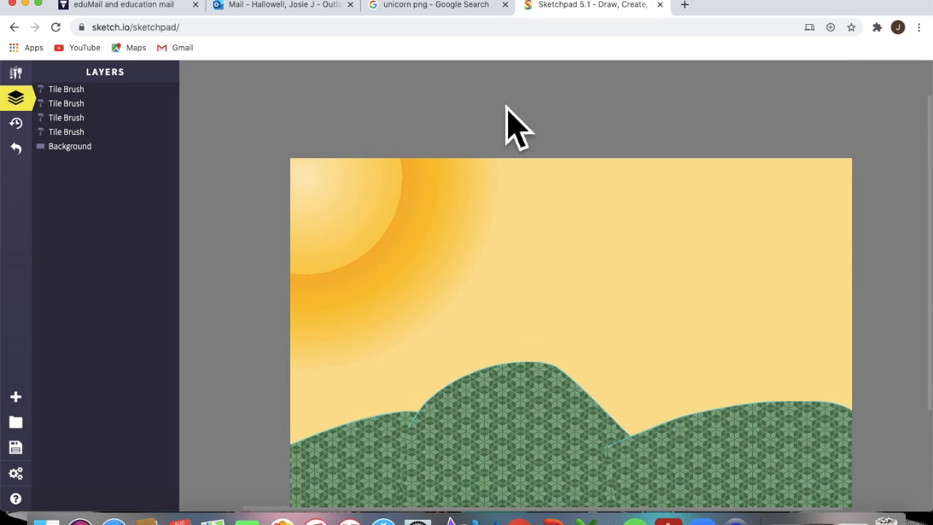
left_click(459, 6)
left_click_drag(743, 19, 787, 65)
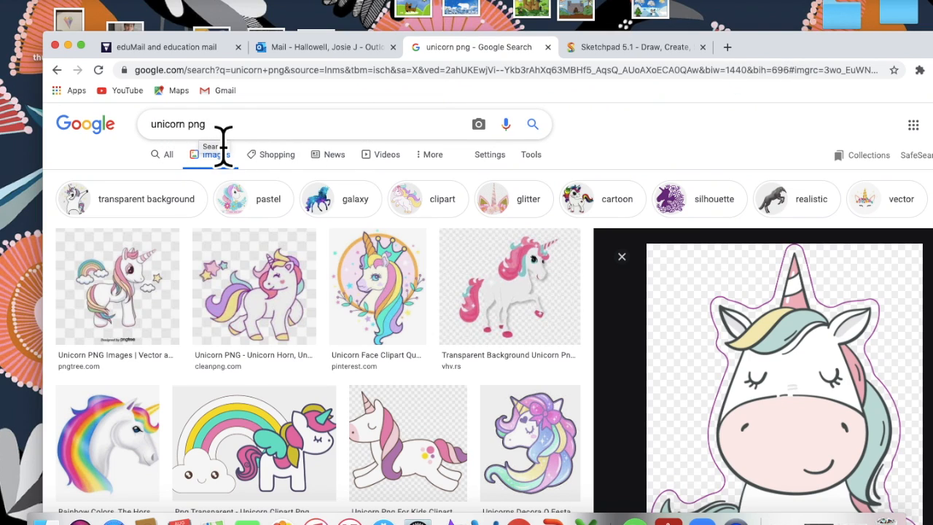
mouse_move(291, 296)
left_mouse_down()
mouse_move(354, 32)
mouse_move(281, 270)
mouse_move(292, 277)
left_mouse_up()
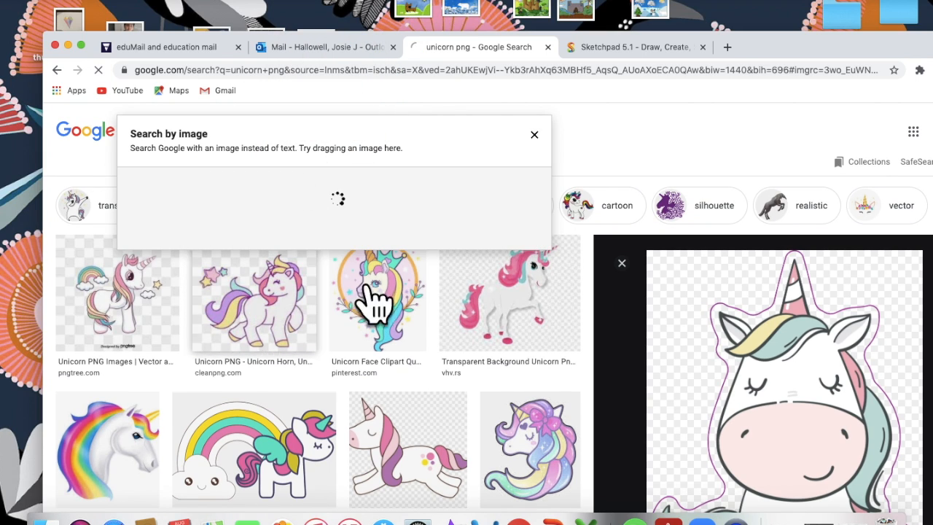
left_click(390, 310)
left_click(235, 345)
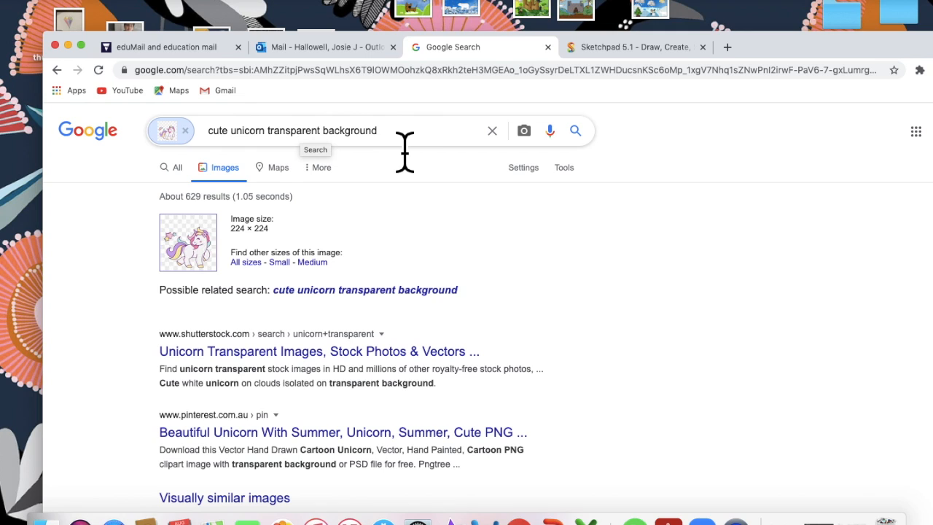
left_click(57, 70)
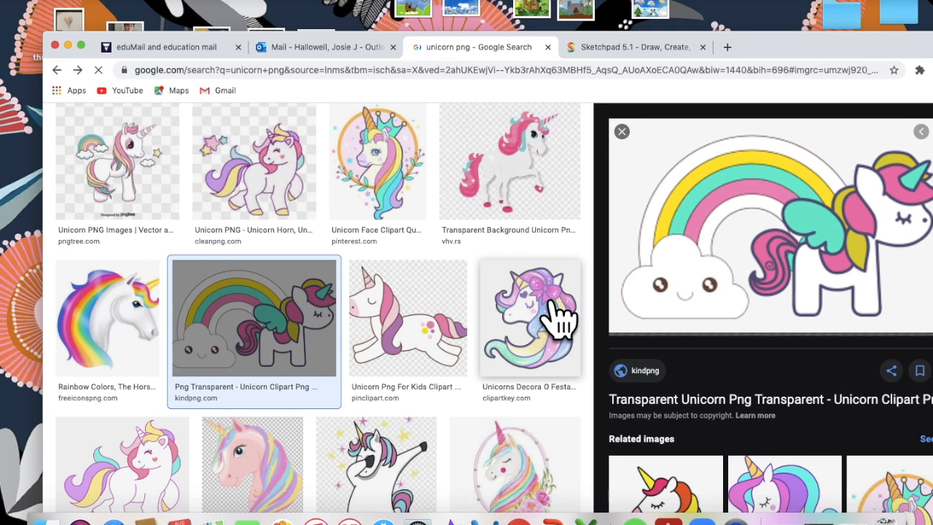
Step: Find the Cute Baby Unicorn image from pngio.com in the search results and save it to the desktop
scroll(581, 348, "down", 5)
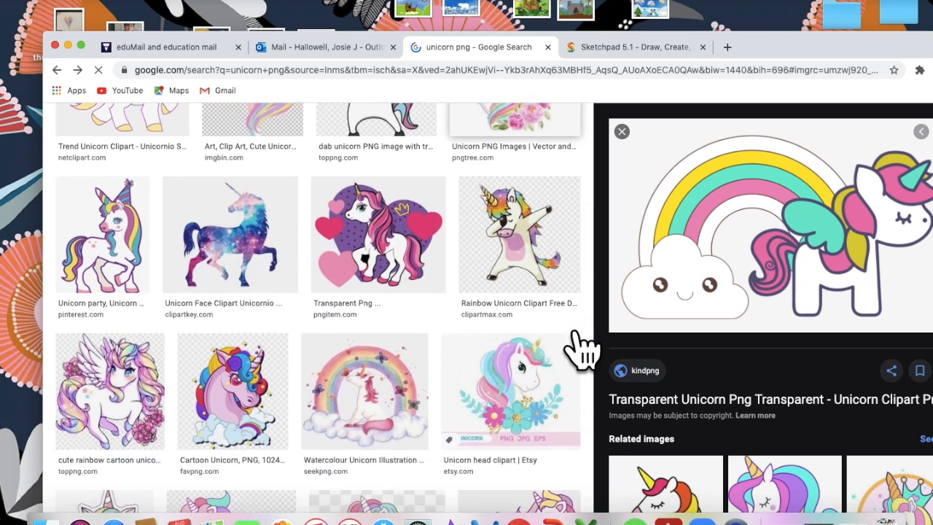
scroll(576, 344, "down", 4)
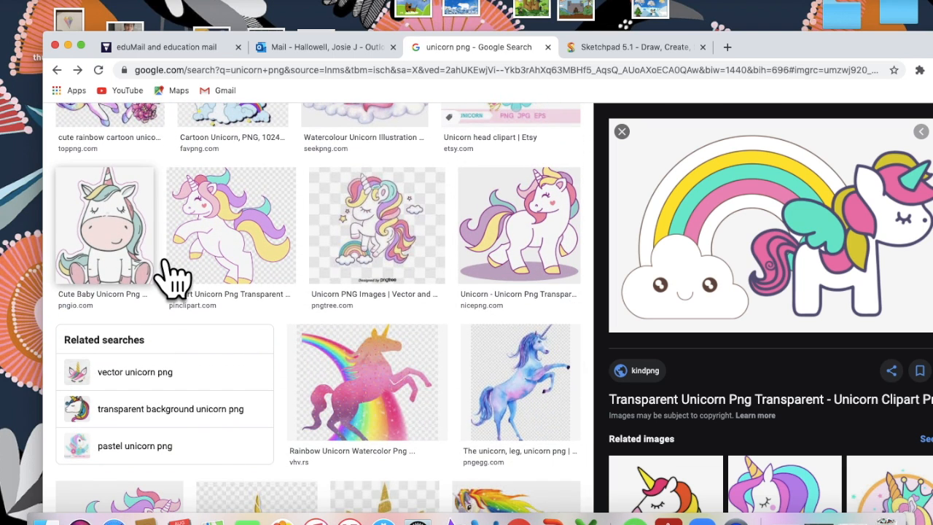
left_click(172, 277)
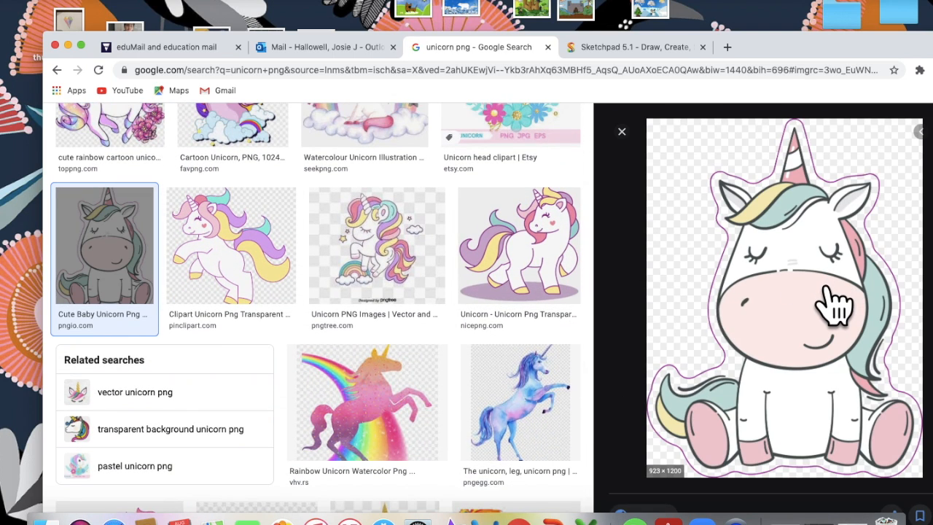
mouse_move(832, 291)
left_mouse_down()
mouse_move(790, 188)
mouse_move(698, 108)
mouse_move(301, 223)
mouse_move(355, 24)
mouse_move(367, 16)
mouse_move(547, 63)
mouse_move(615, 53)
left_mouse_up()
Step: Add the saved unicorn PNG from the desktop to the Sketchpad hills drawing and position it centrally over the hills
left_click_drag(746, 51, 718, 94)
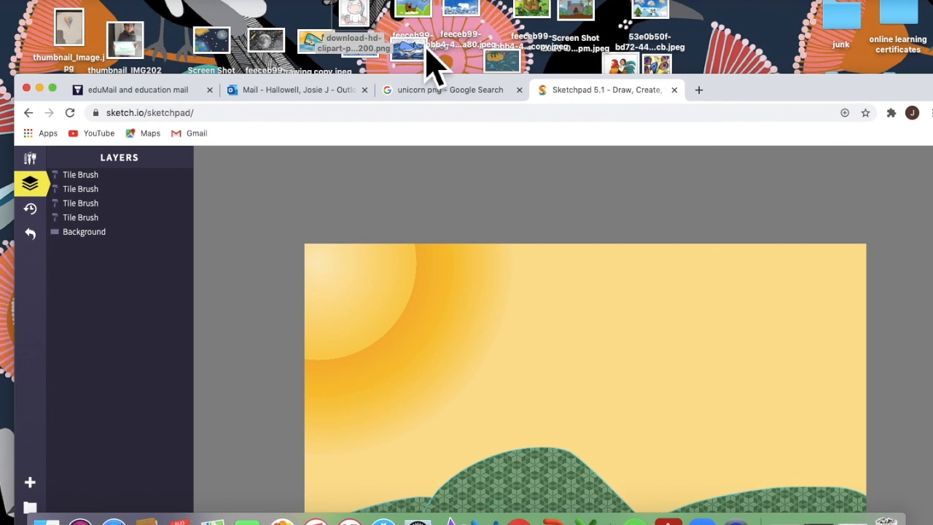
left_click_drag(359, 16, 563, 337)
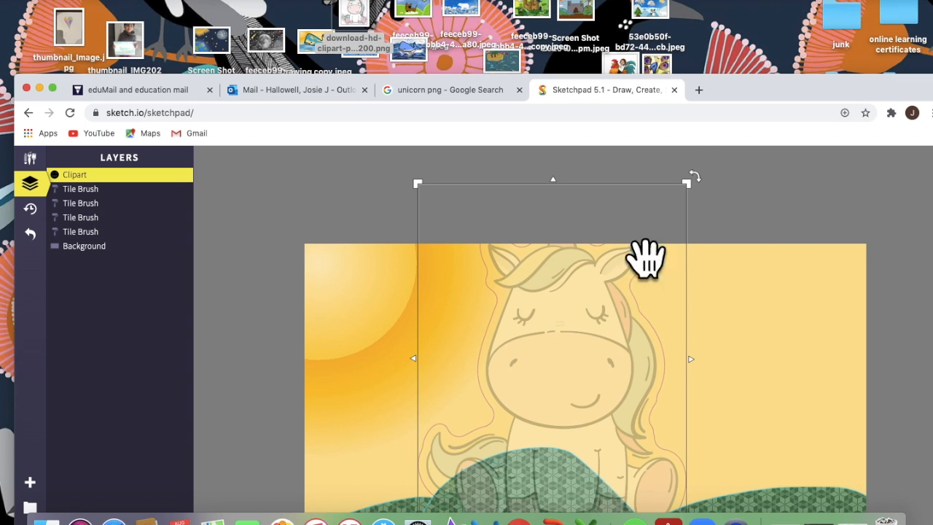
left_click_drag(744, 88, 724, 8)
left_click_drag(559, 298, 584, 355)
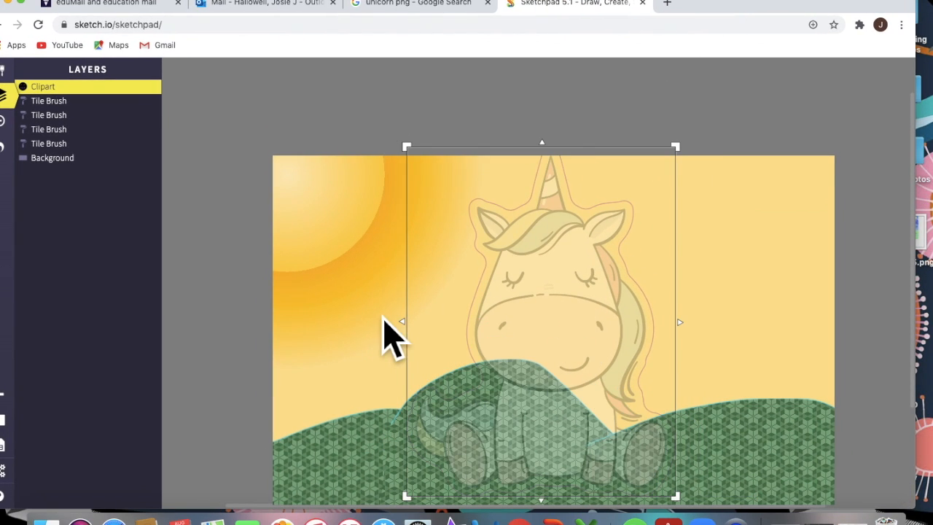
left_click_drag(723, 10, 763, 10)
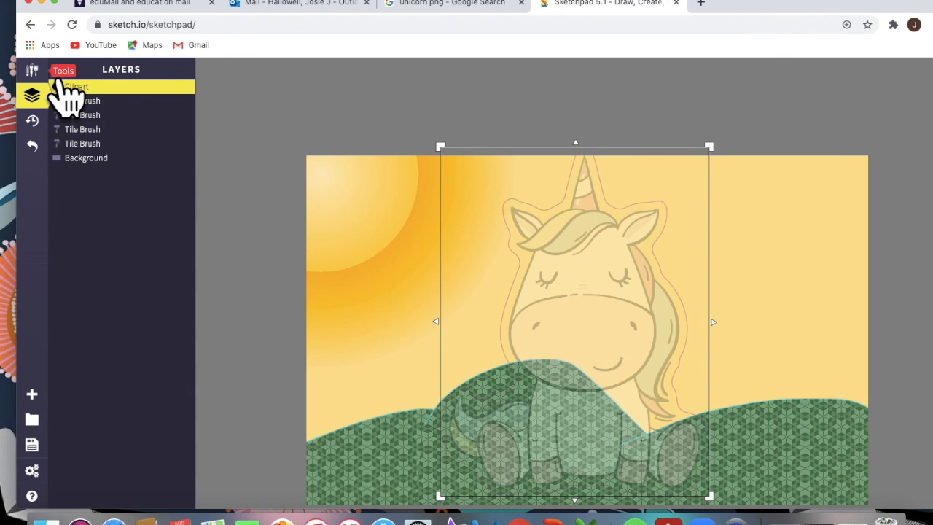
Step: Raise the unicorn's opacity to 100% and deselect it
left_click(32, 70)
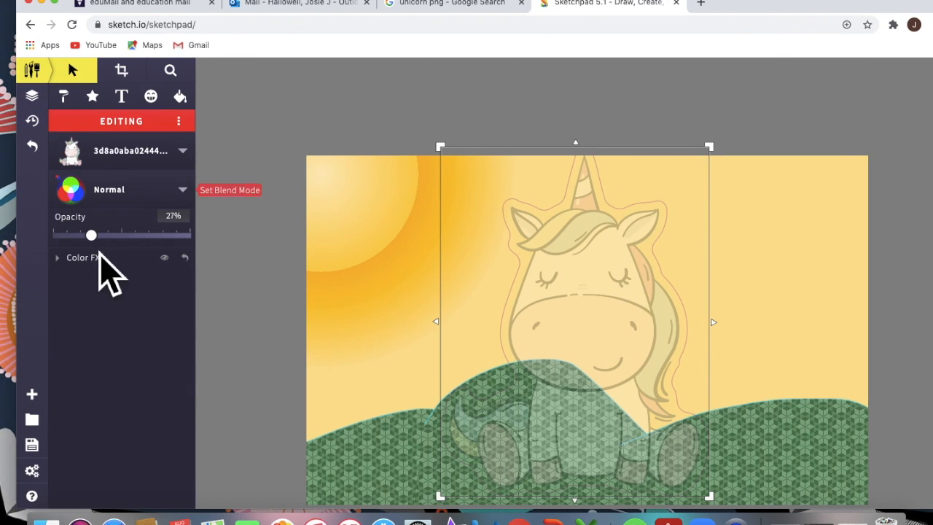
left_click_drag(115, 250, 210, 264)
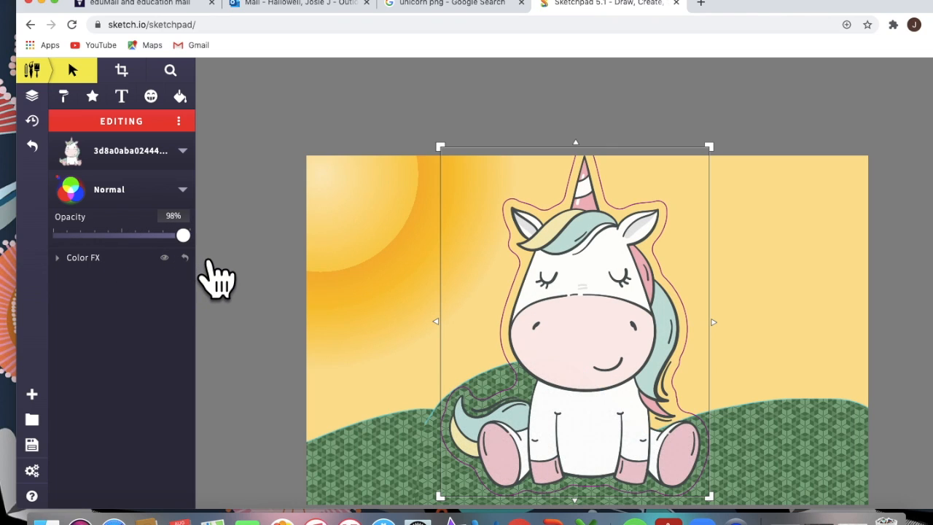
left_click(562, 318)
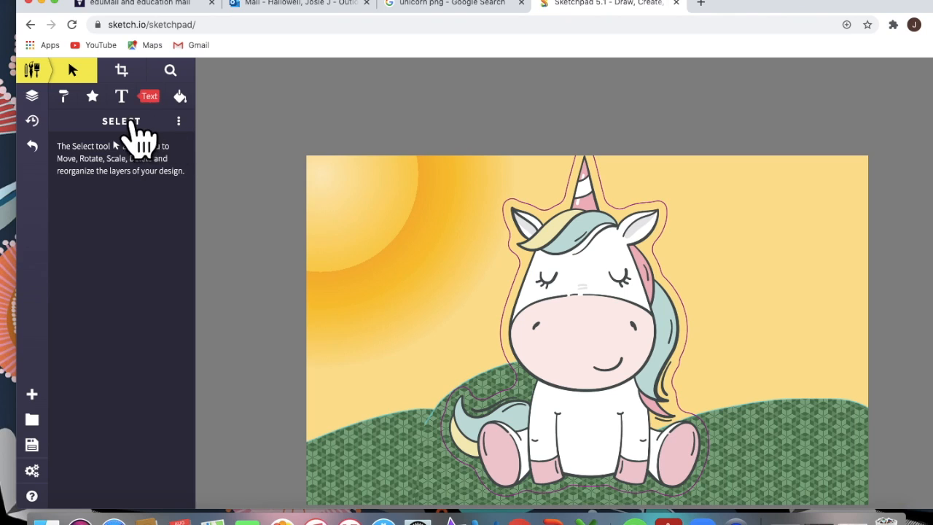
Step: Search the clipart for "rainbow" and add the rainbow with two blue clouds to the picture
left_click(151, 96)
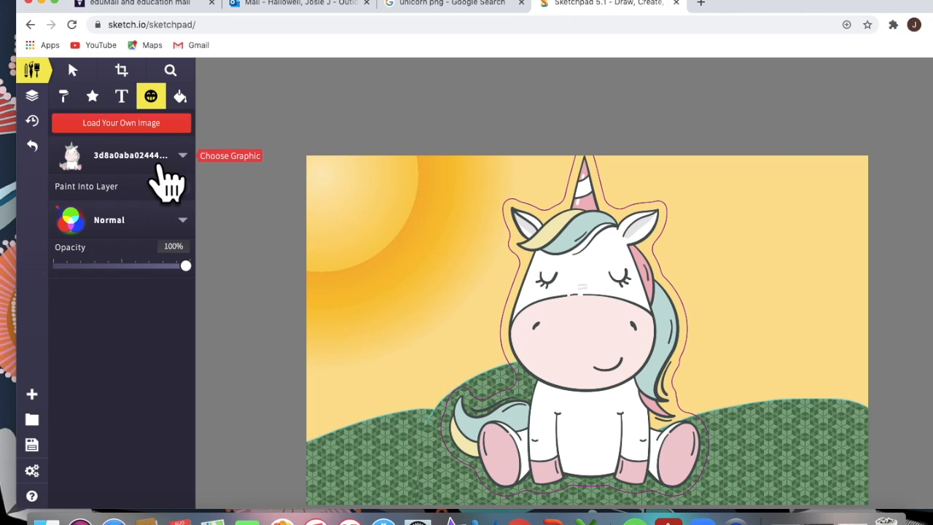
left_click(183, 155)
left_click(346, 102)
type("rainbow")
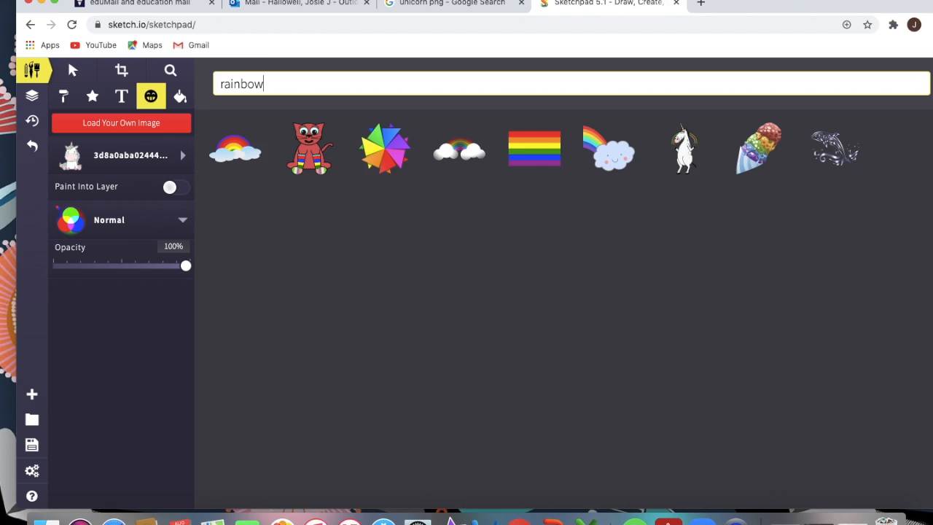
left_click(250, 199)
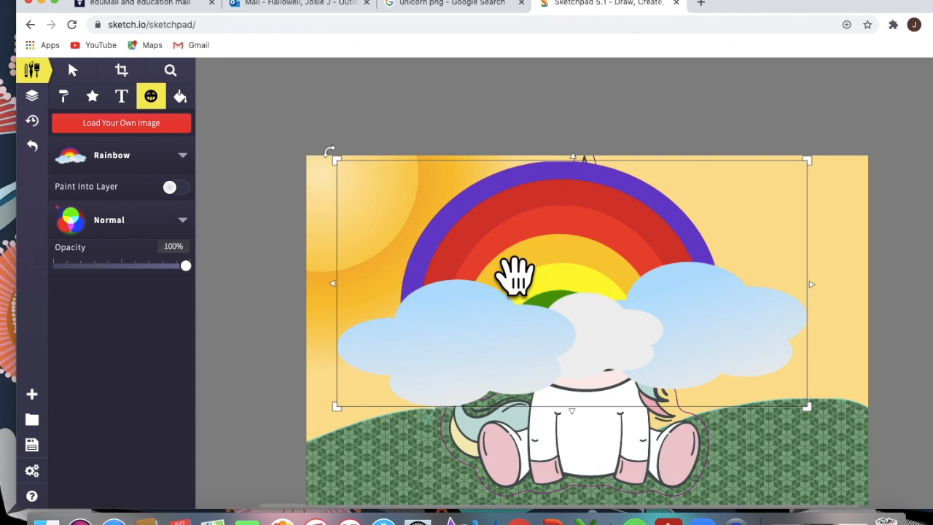
Step: Shift the rainbow slightly up and right, and move the unicorn slightly lower on the hills
left_click(77, 70)
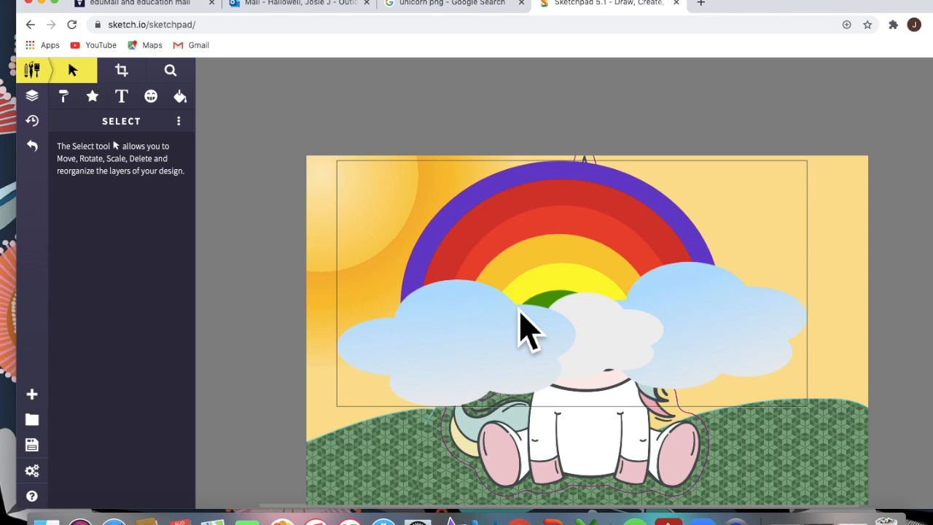
left_click_drag(576, 299, 622, 472)
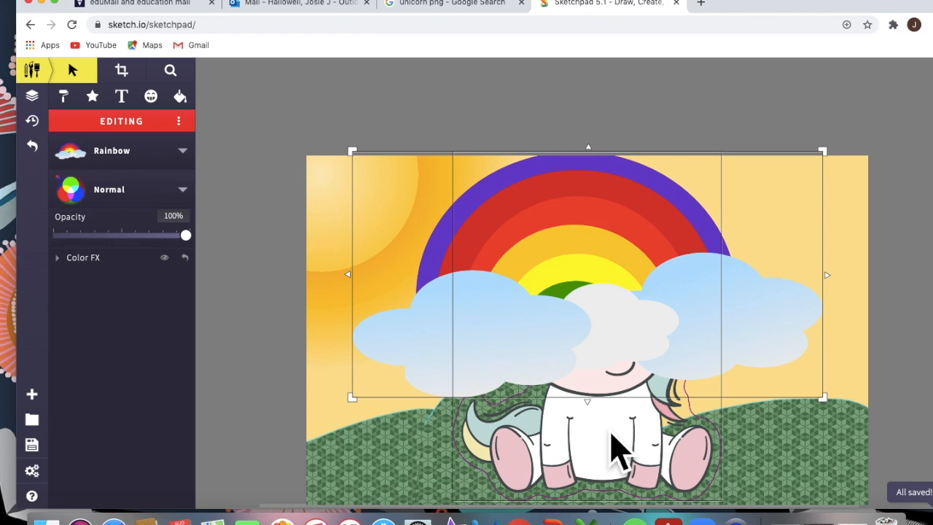
left_click(620, 451)
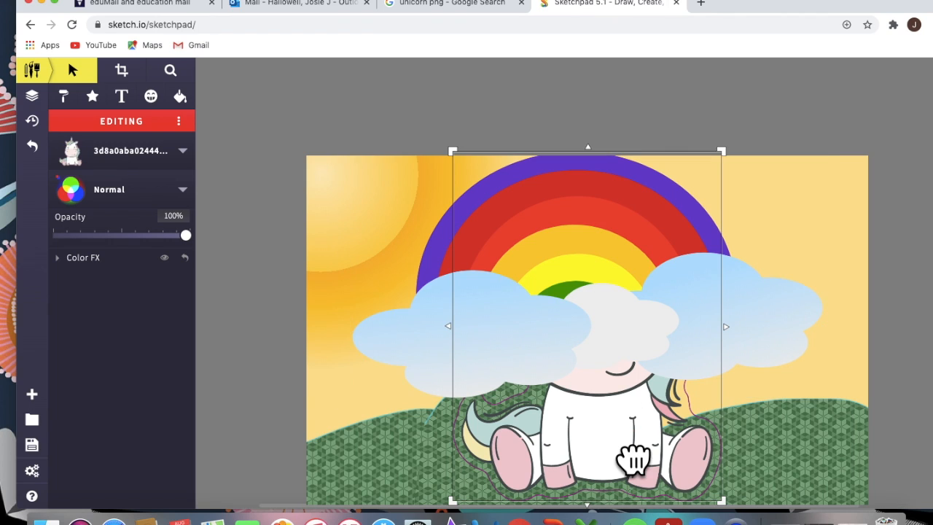
left_click_drag(633, 459, 678, 481)
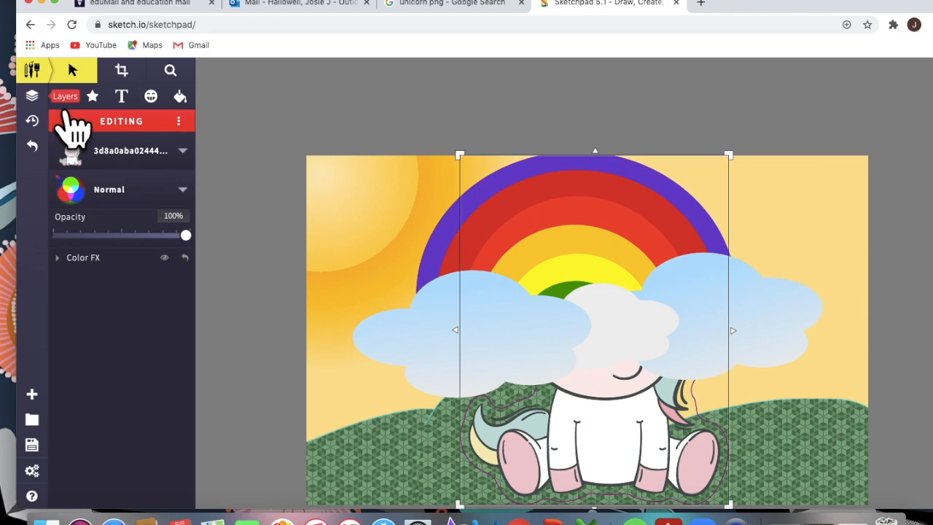
Step: Bring the unicorn to the front of the rainbow and move it slightly down and left on the hills
left_click(64, 110)
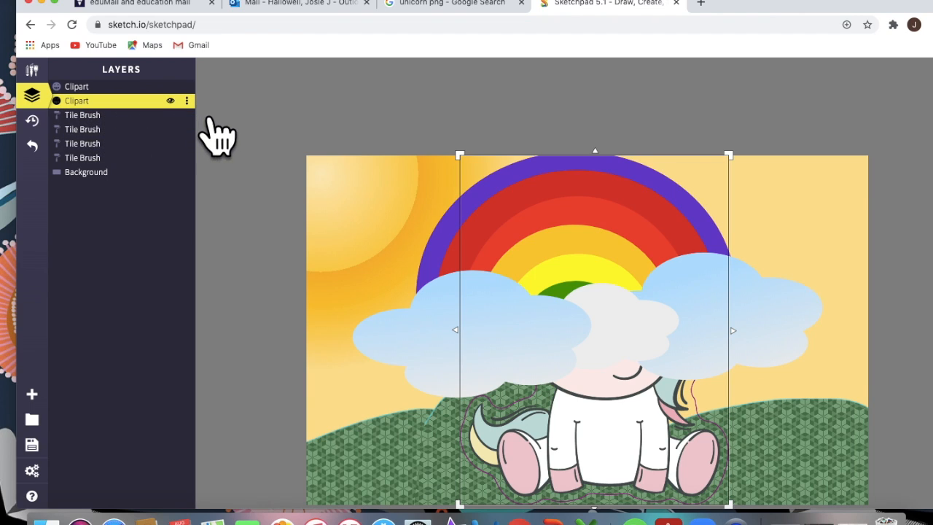
left_click(187, 101)
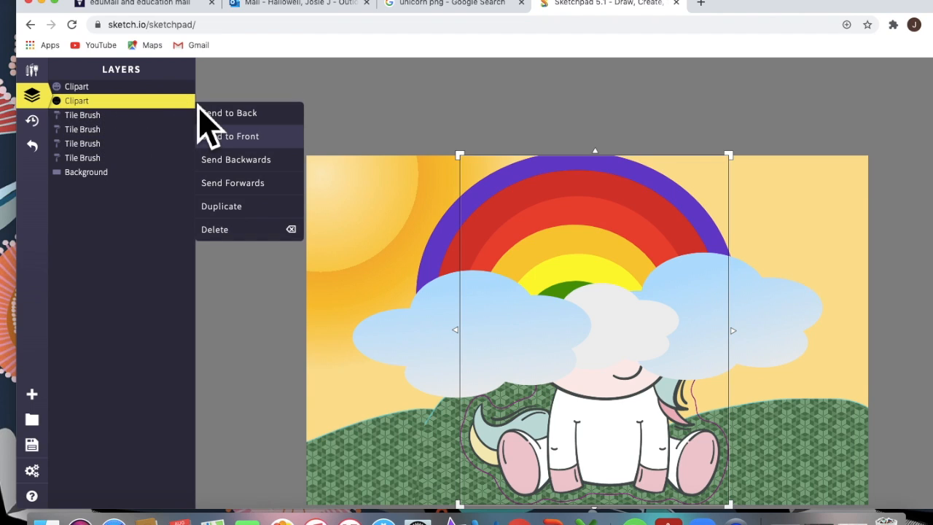
left_click(246, 146)
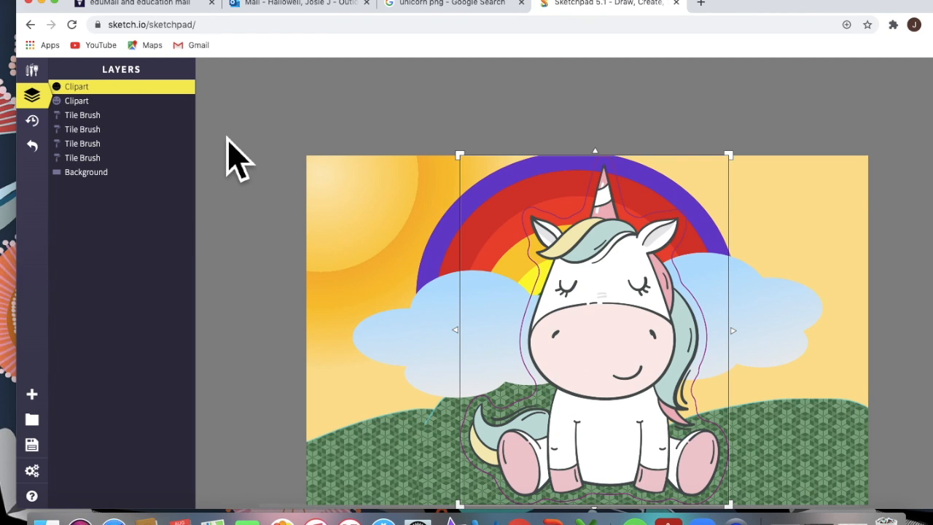
left_click_drag(704, 323, 689, 347)
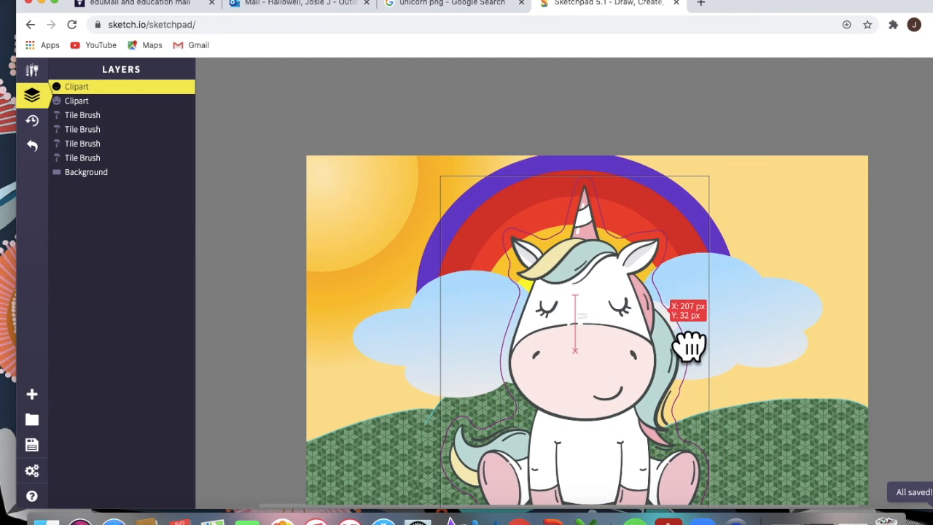
Step: Enlarge the rainbow clipart so its clouds span the full width of the picture, with its base over the hills
left_click(719, 255)
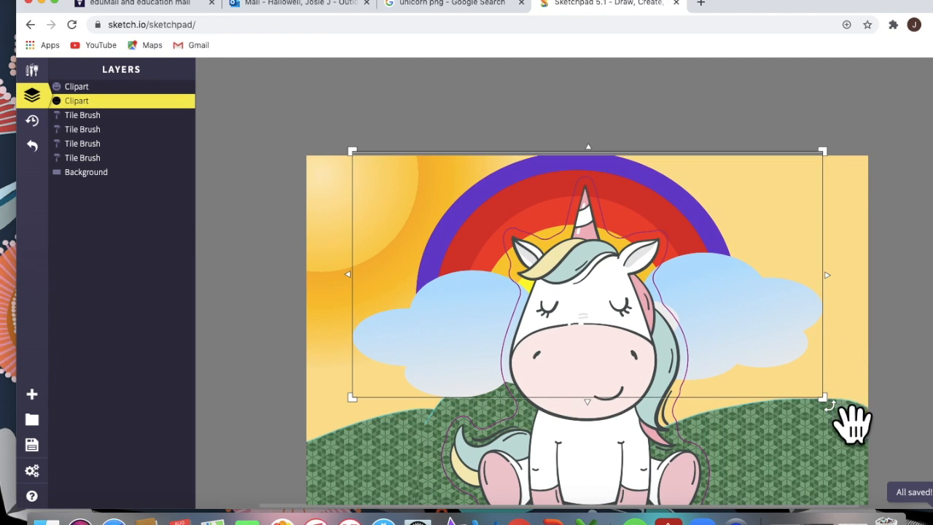
left_click_drag(824, 399, 867, 421)
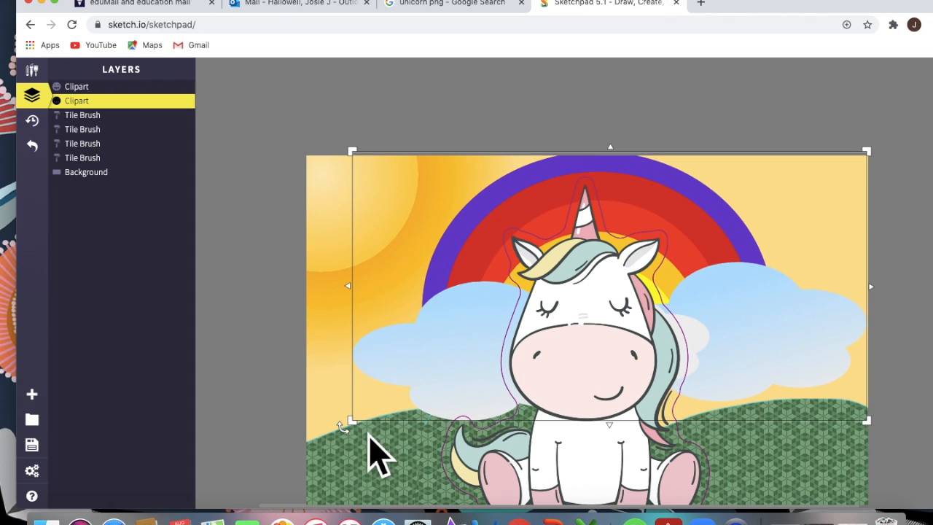
left_click_drag(352, 422, 301, 446)
left_click_drag(452, 347, 455, 322)
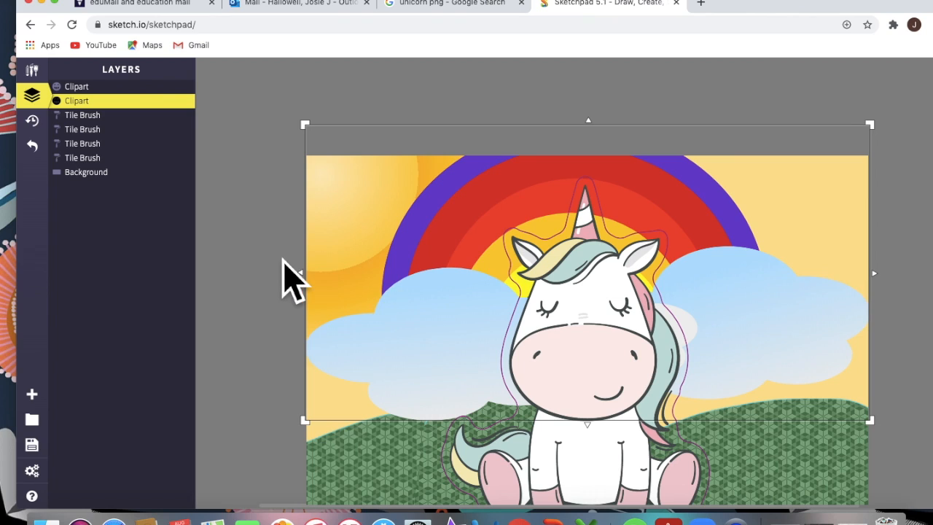
Step: Lower the rainbow clipart's opacity to 25%
left_click(57, 99)
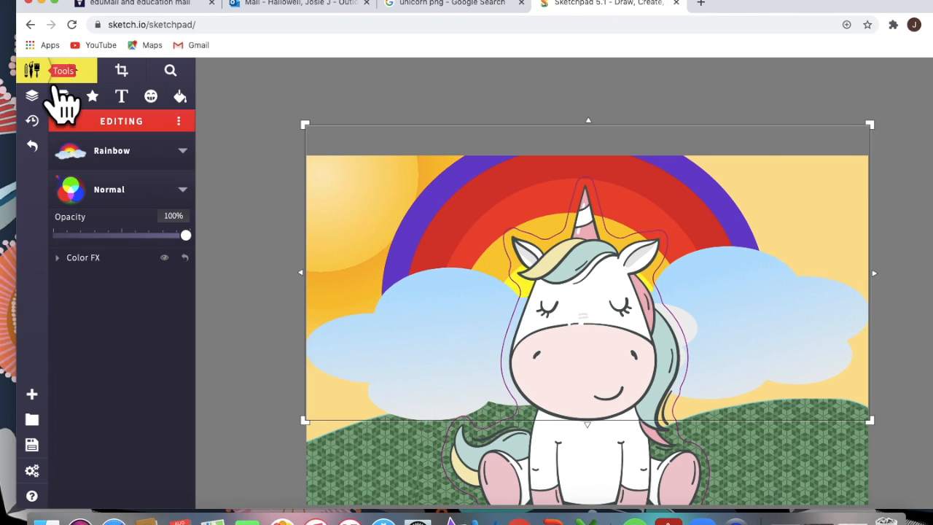
left_click_drag(210, 250, 116, 249)
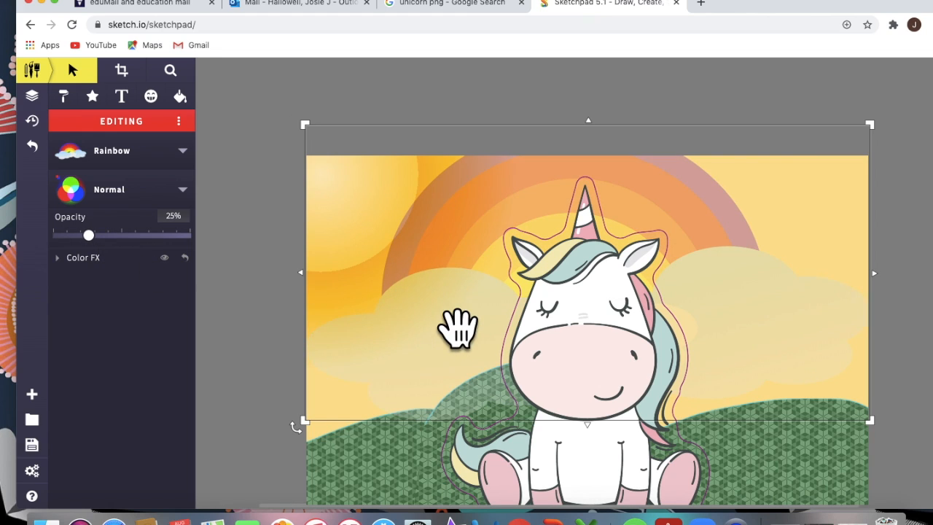
scroll(544, 321, "down", 2)
Step: Scale the unicorn down to a small figure sitting centrally on the hills beneath the rainbow, and deselect it
left_click(543, 317)
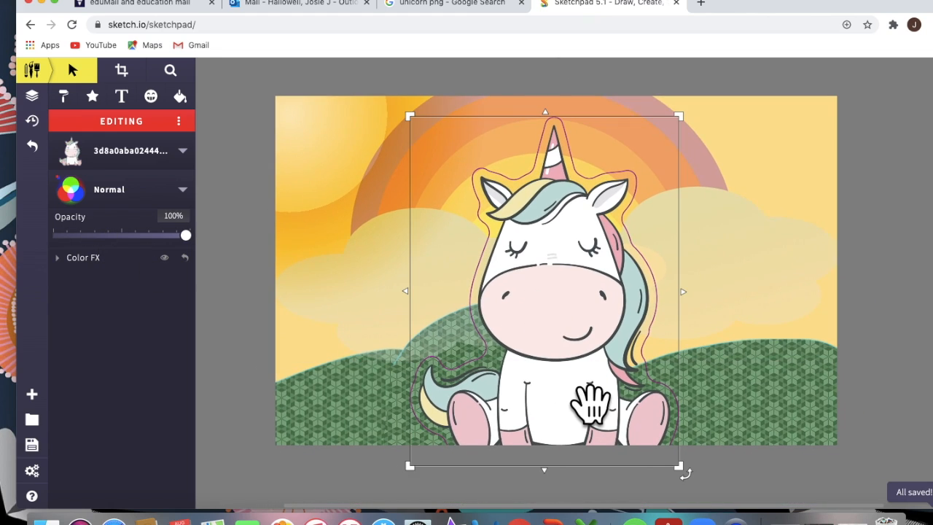
left_click_drag(685, 478, 608, 377)
left_click_drag(589, 334, 640, 412)
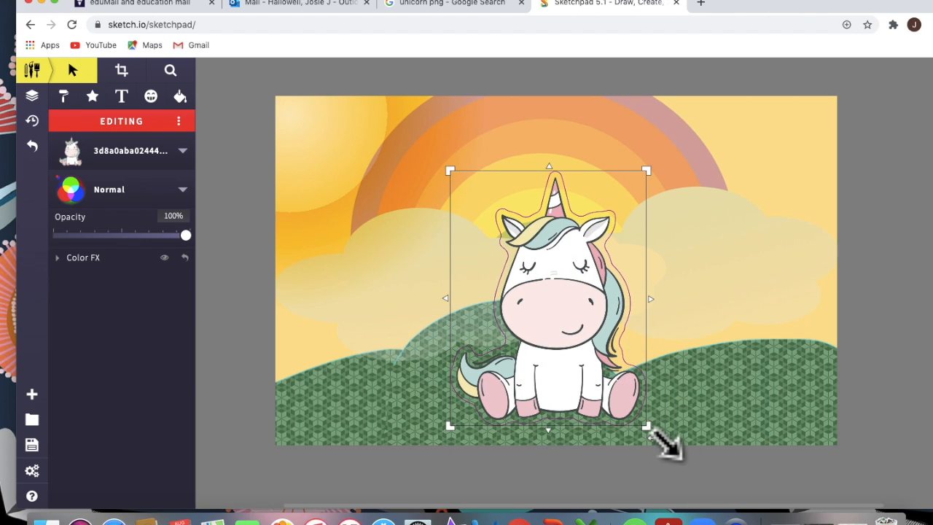
left_click_drag(662, 442, 607, 404)
left_click(700, 390)
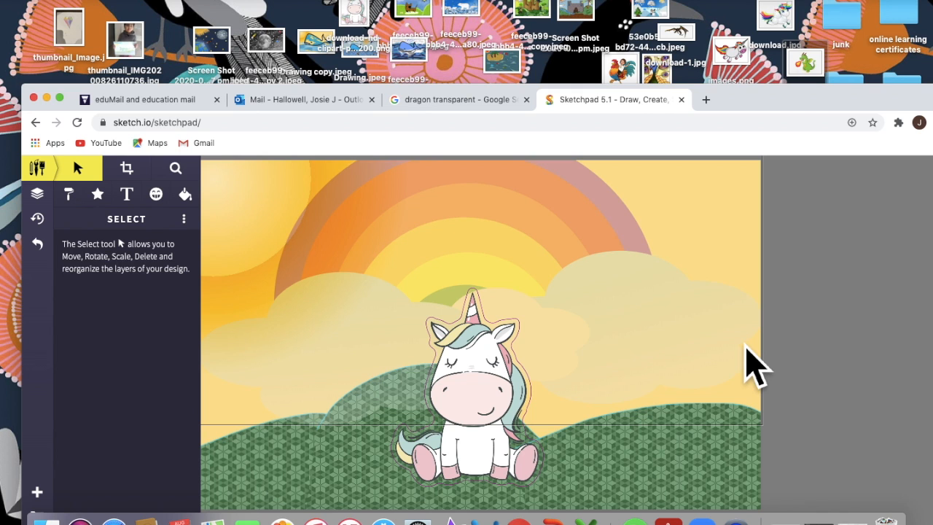
Step: Move the unicorn to the dip beside the right-hand hill and enlarge it slightly
scroll(747, 347, "down", 1)
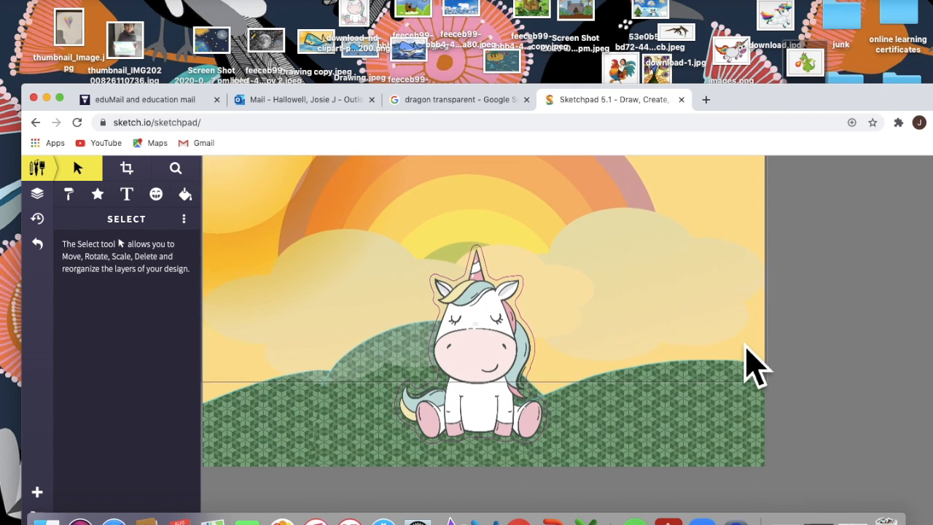
left_click_drag(515, 389, 607, 344)
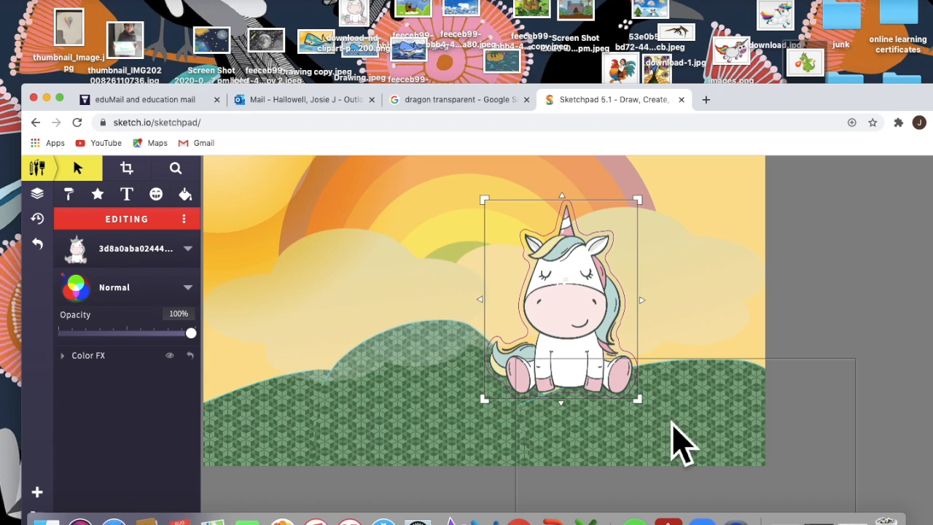
left_click(691, 448)
scroll(696, 454, "up", 2)
left_click_drag(602, 441, 653, 441)
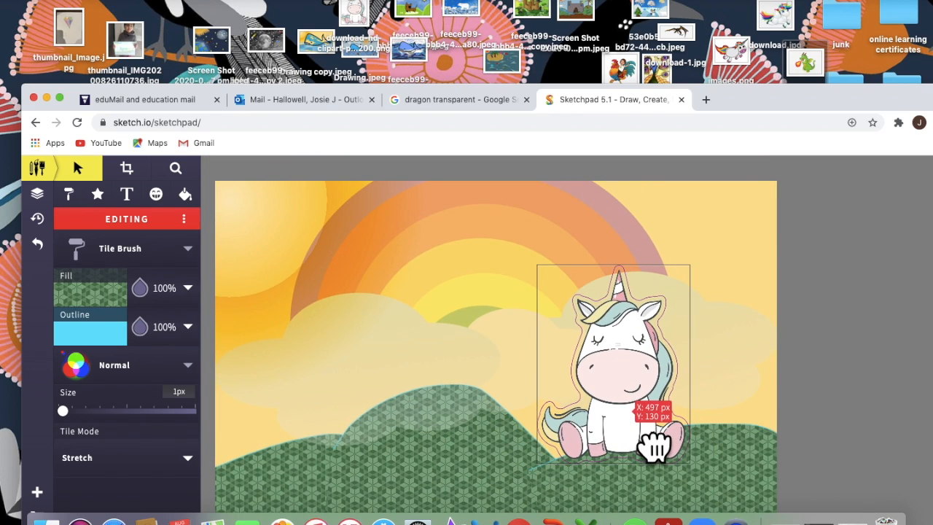
left_click_drag(539, 466, 530, 504)
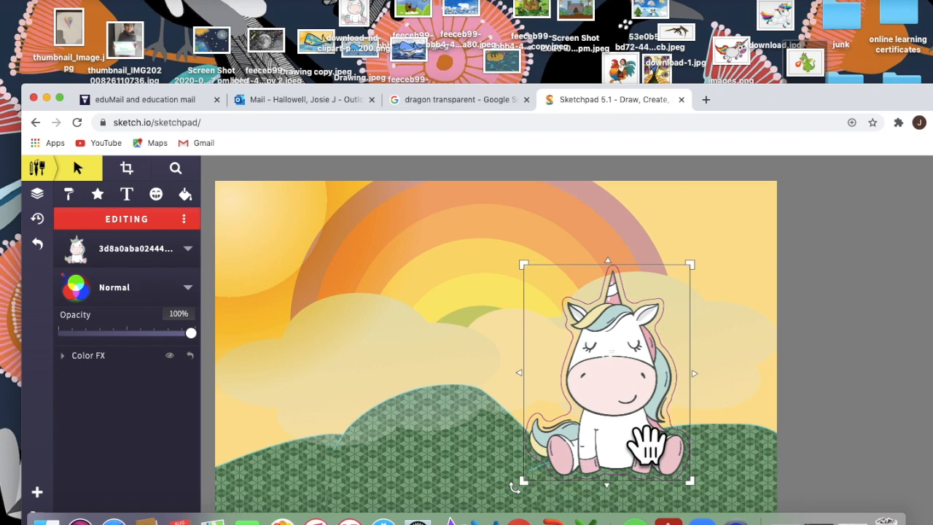
mouse_move(660, 435)
left_mouse_down()
mouse_move(636, 433)
mouse_move(644, 438)
left_mouse_up()
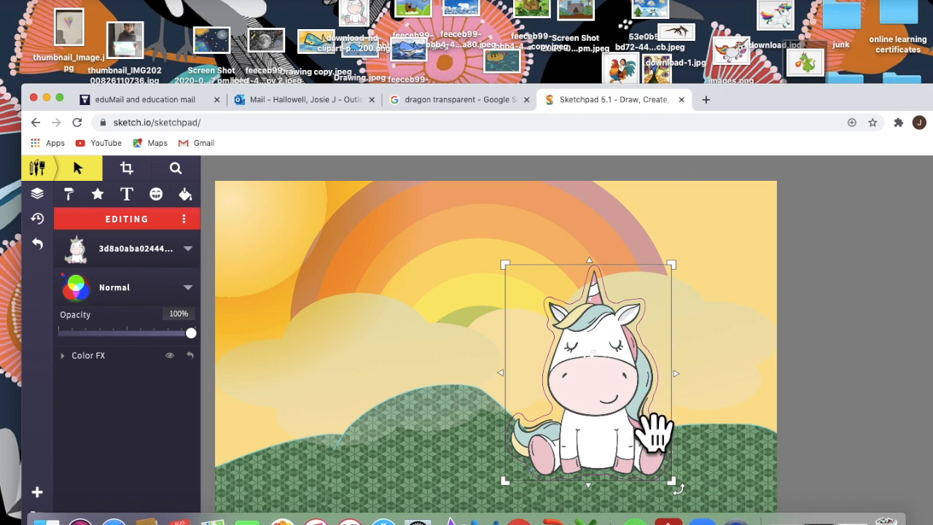
Step: Add the text "Happy Fathers Day!" in black Chewy over the rainbow, scale it to a large heading above the unicorn, and deselect it
left_click(583, 259)
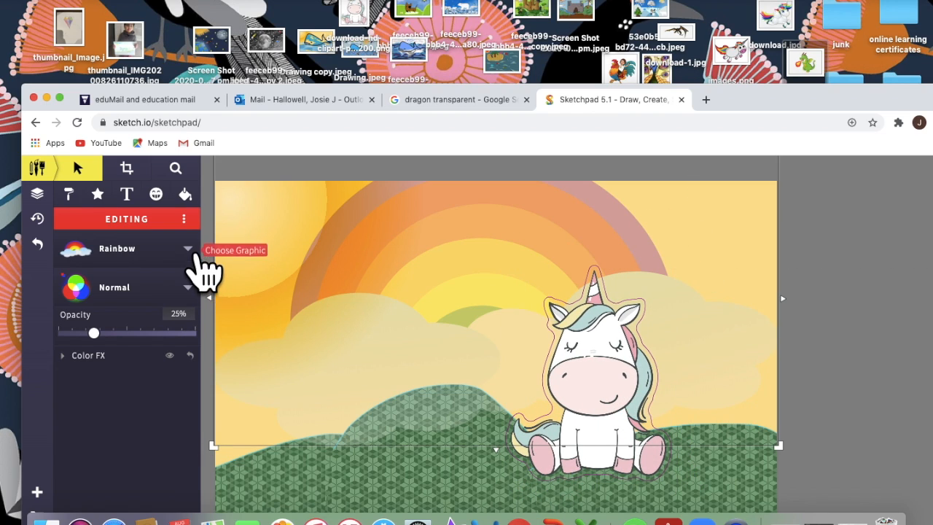
left_click(129, 195)
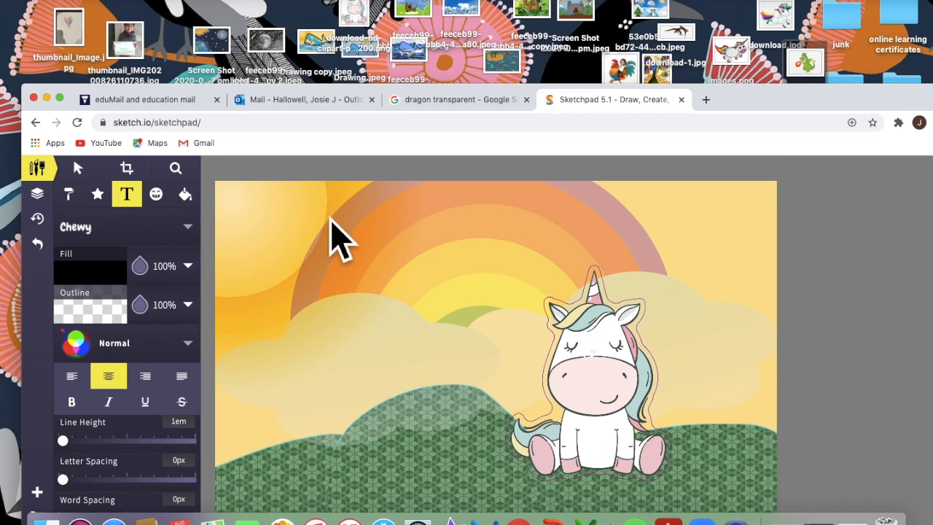
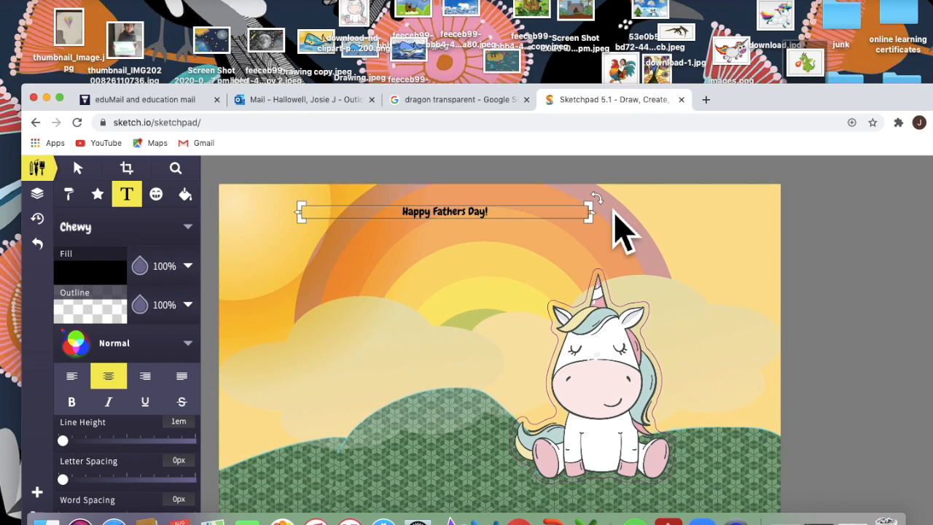
left_click_drag(591, 217, 771, 316)
mouse_move(735, 284)
left_mouse_down()
mouse_move(714, 286)
mouse_move(751, 279)
left_mouse_up()
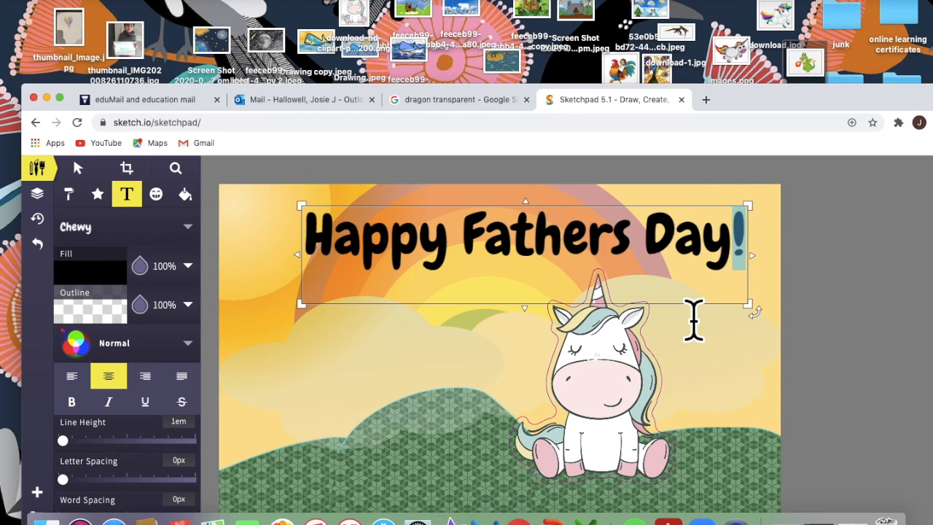
key("Right")
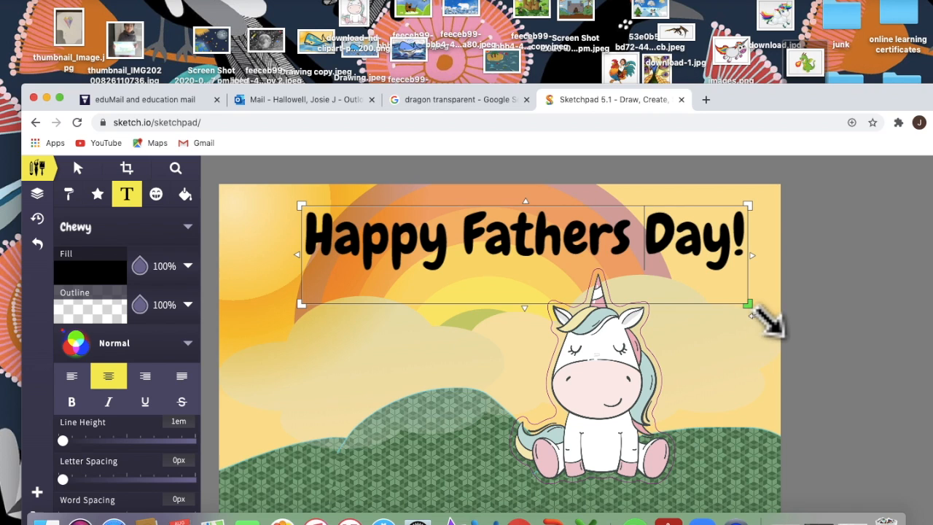
left_click_drag(758, 313, 704, 293)
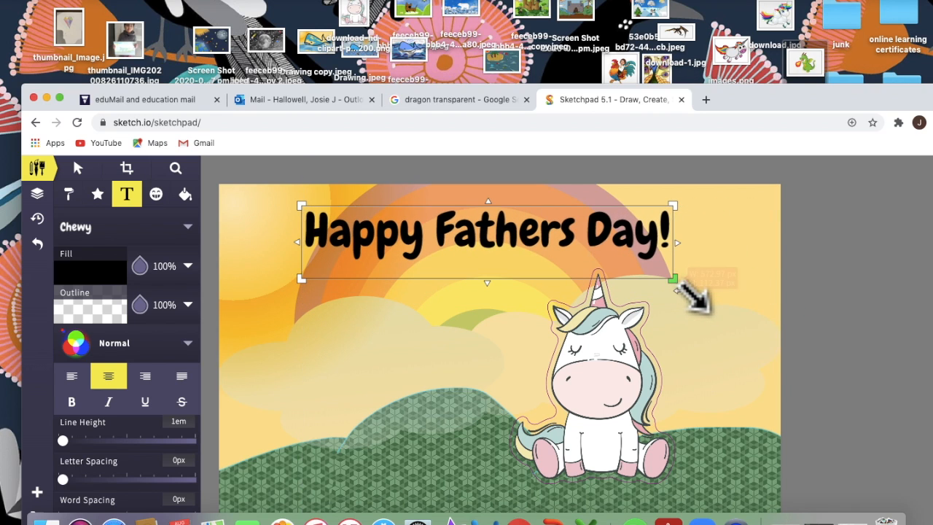
left_click(886, 307)
scroll(886, 307, "down", 2)
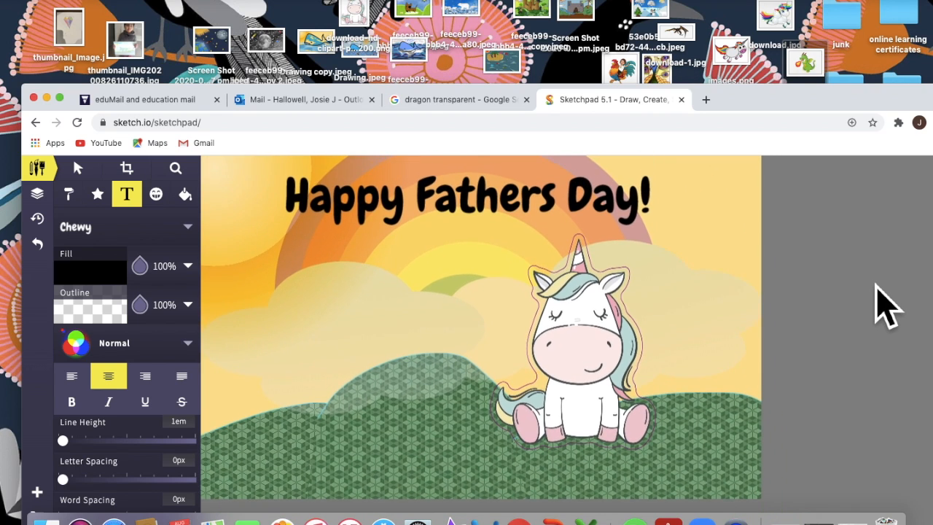